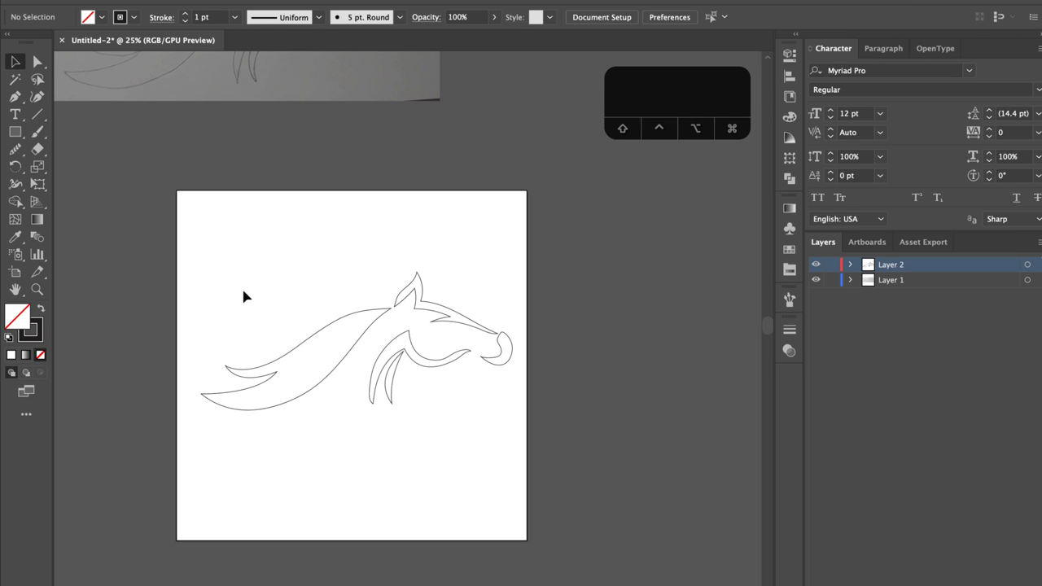
mouse_move(227, 252)
mouse_down()
mouse_move(258, 258)
mouse_move(499, 444)
mouse_move(522, 510)
mouse_up()
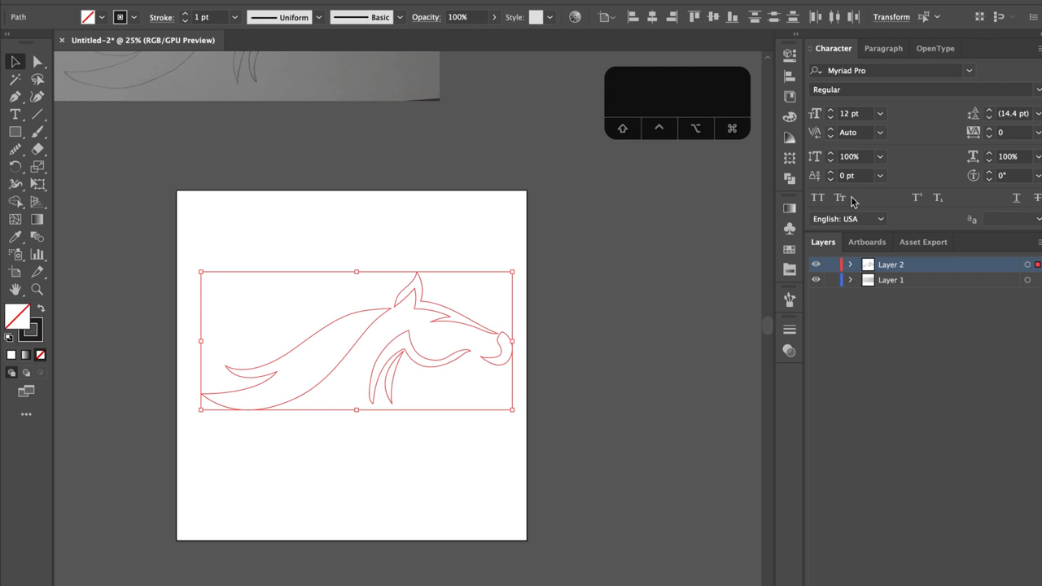
click(788, 208)
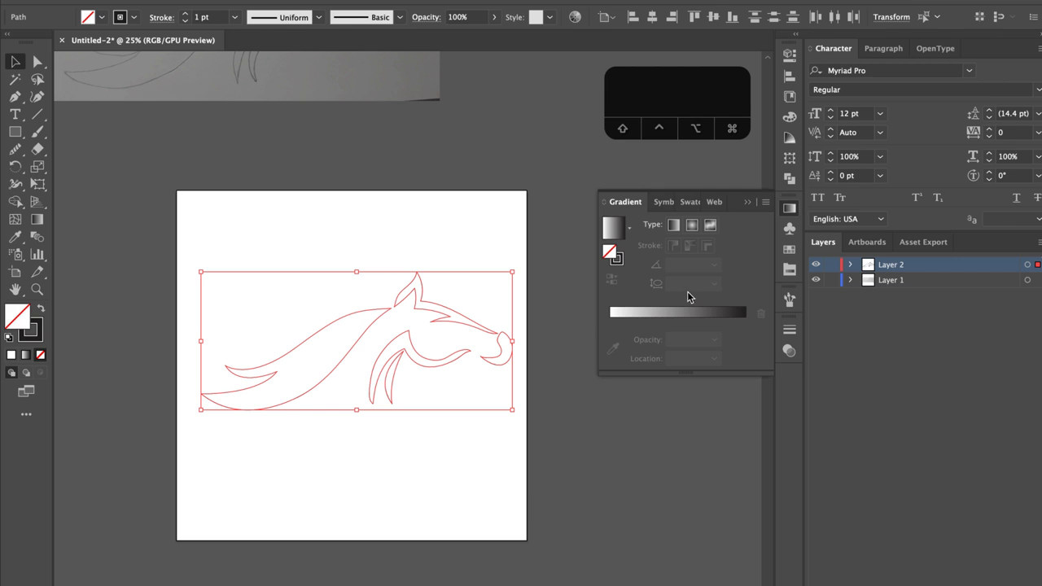
click(675, 317)
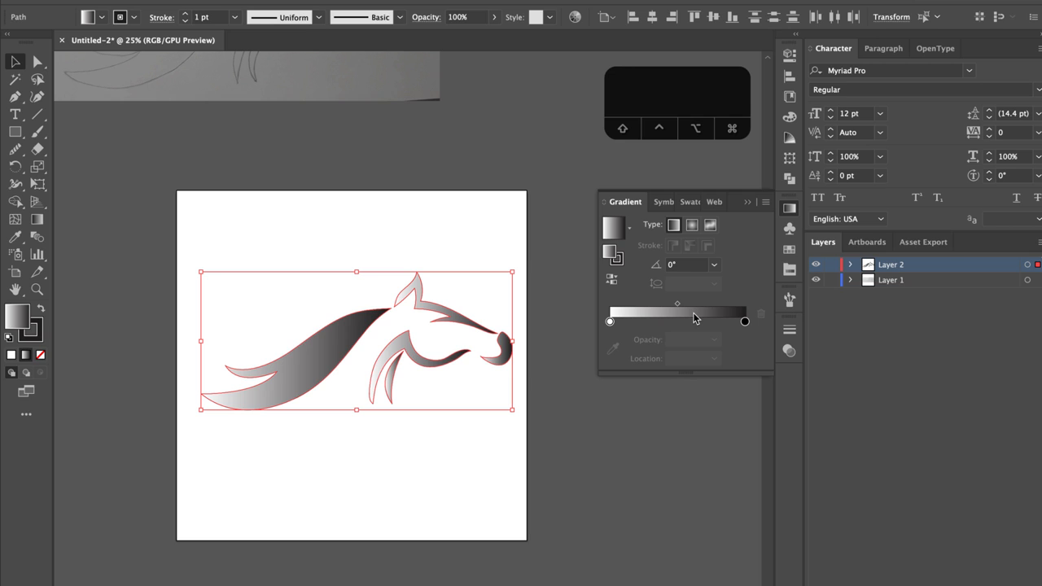
click(426, 443)
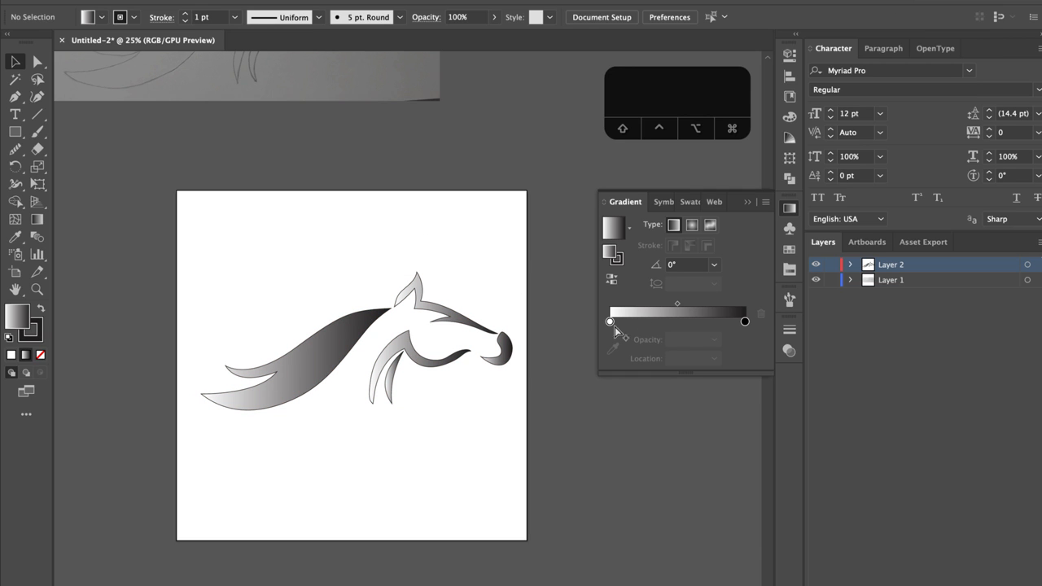
click(344, 344)
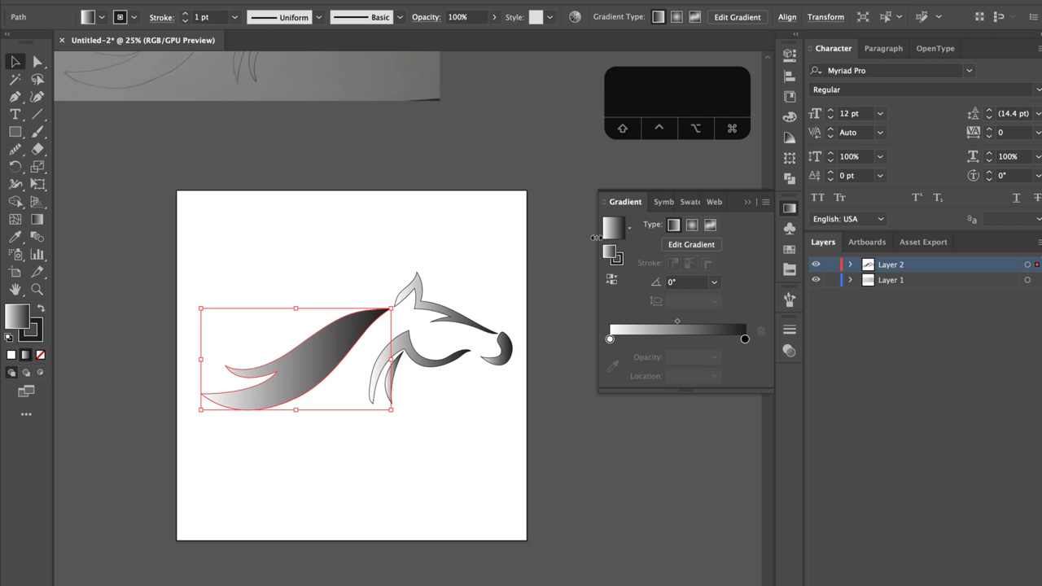
click(452, 244)
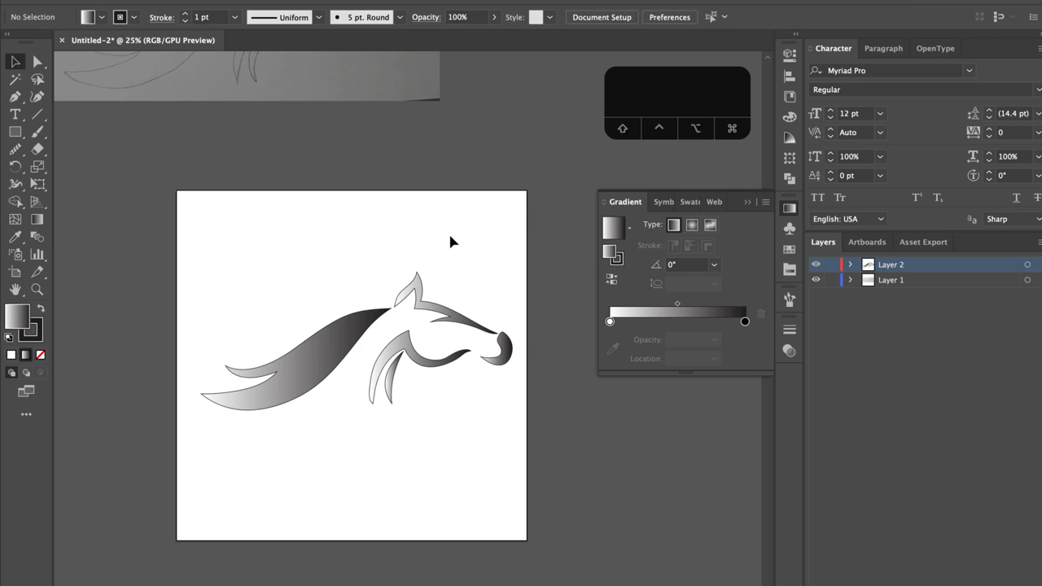
key(super+z)
click(448, 233)
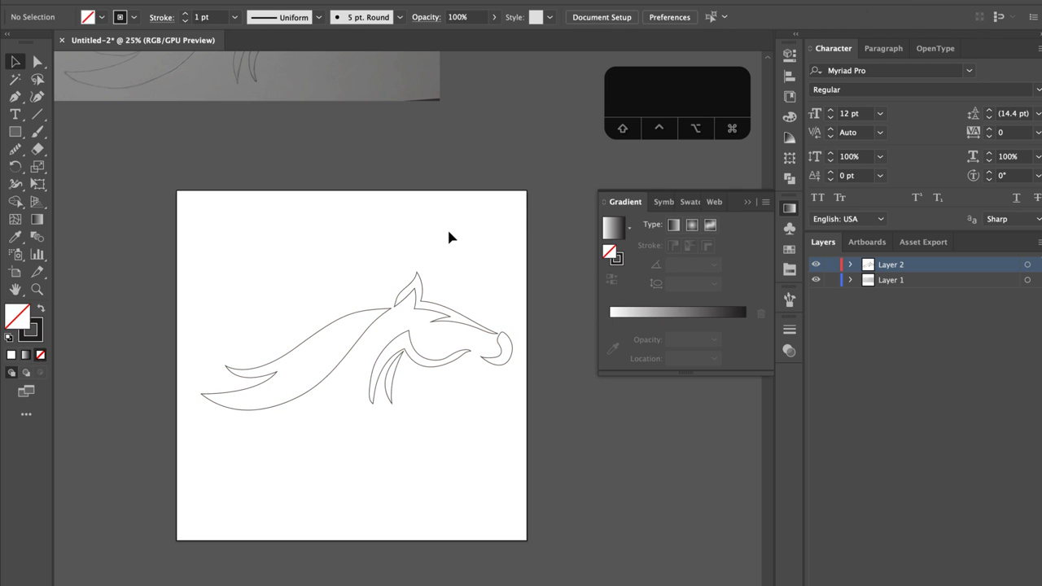
click(748, 201)
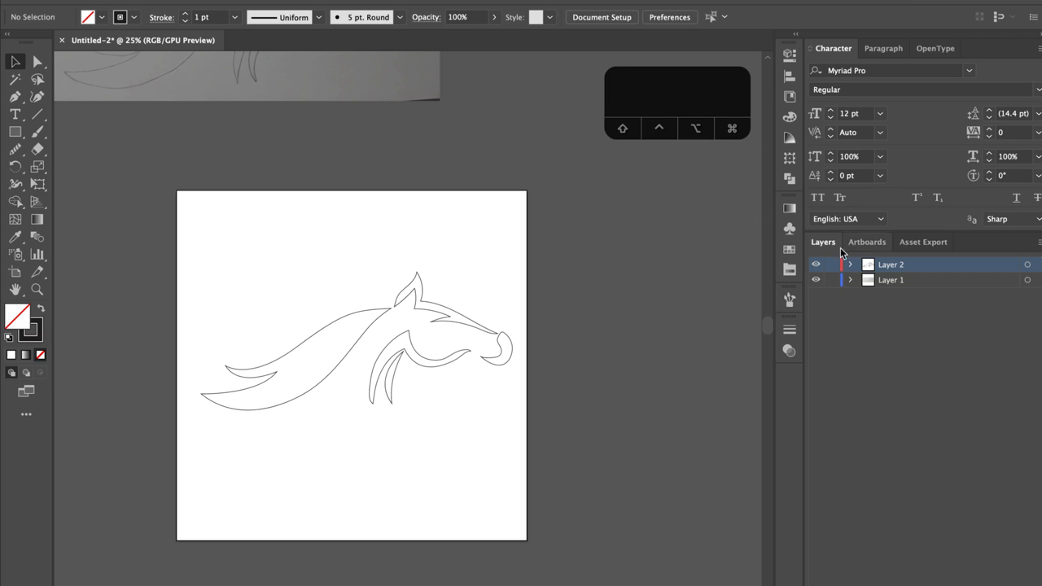
Make the dark red swatch C=15 M=100 Y=90 K=10 a global color
click(795, 249)
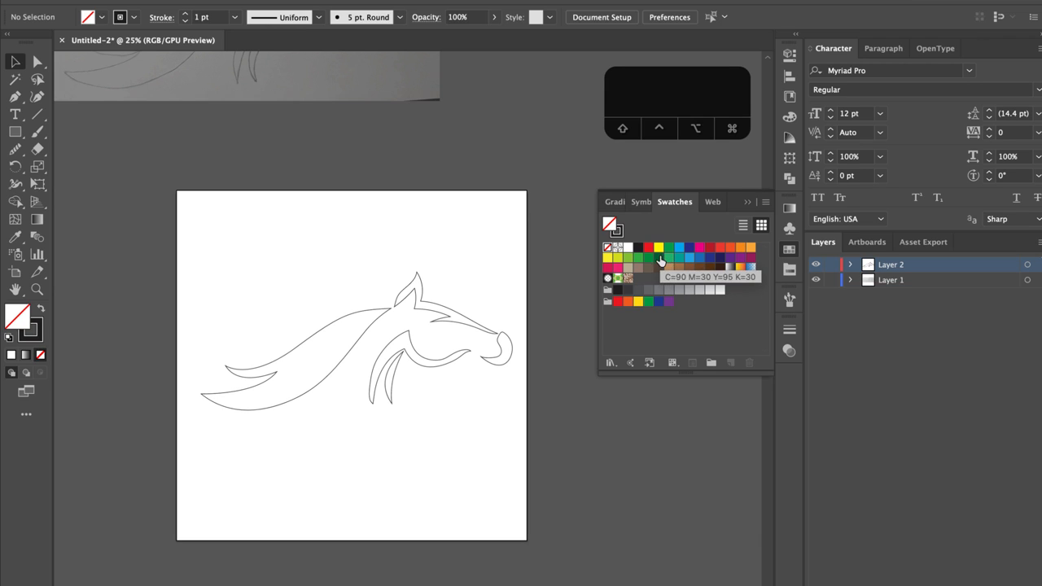
click(708, 250)
double_click(708, 249)
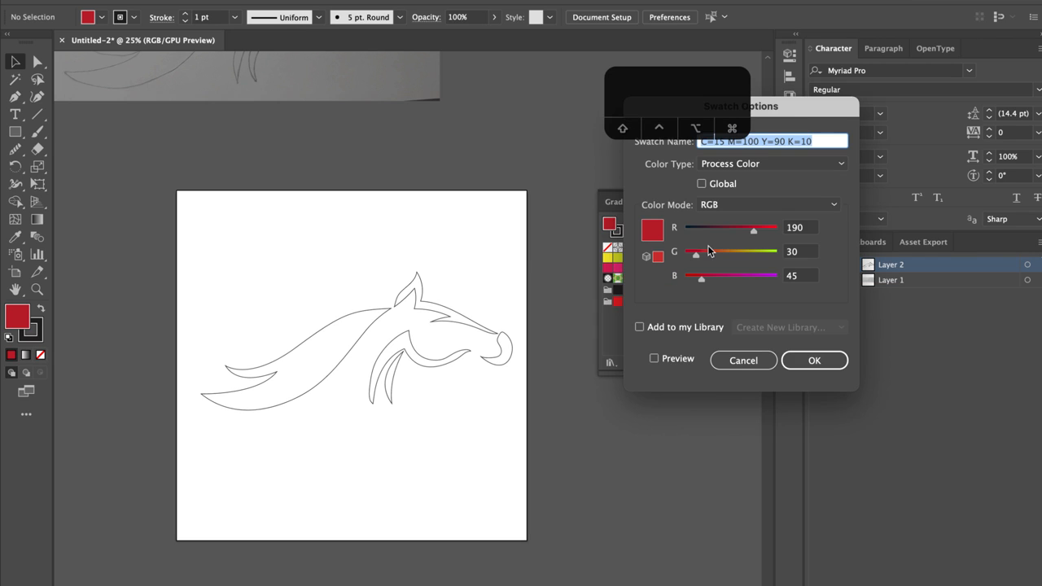
drag(785, 103, 754, 184)
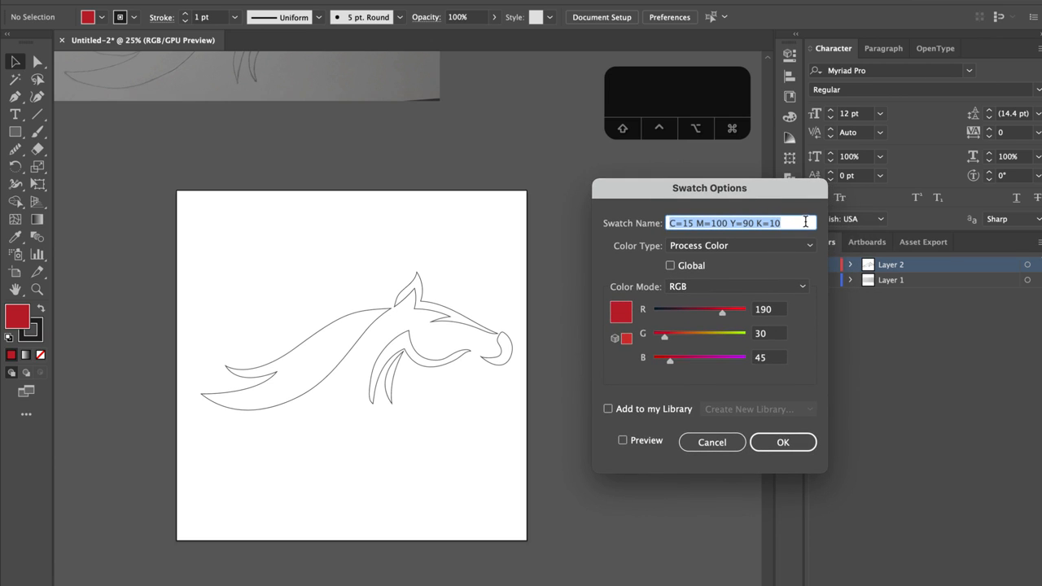
click(669, 267)
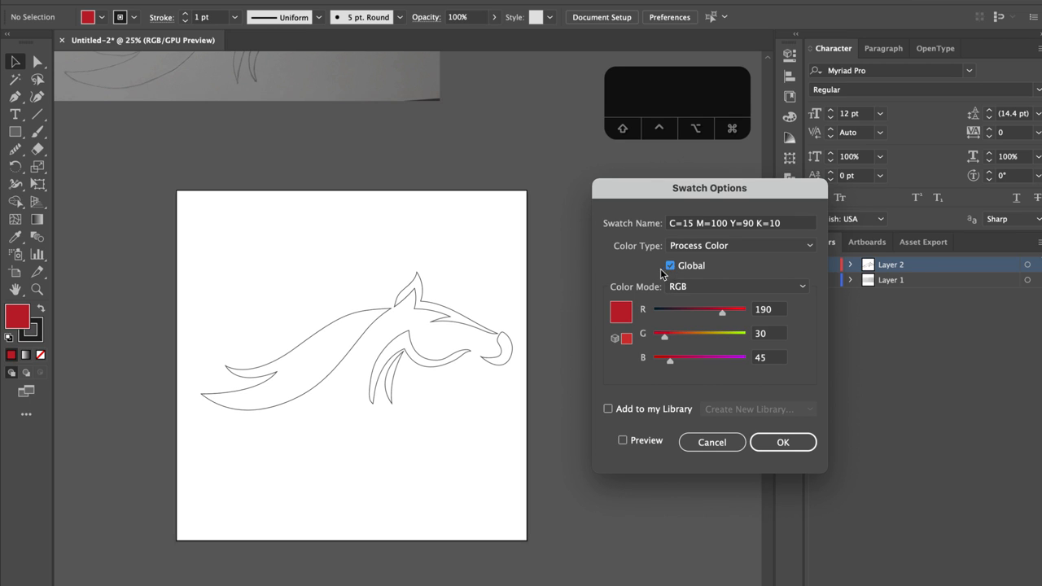
click(783, 446)
click(702, 328)
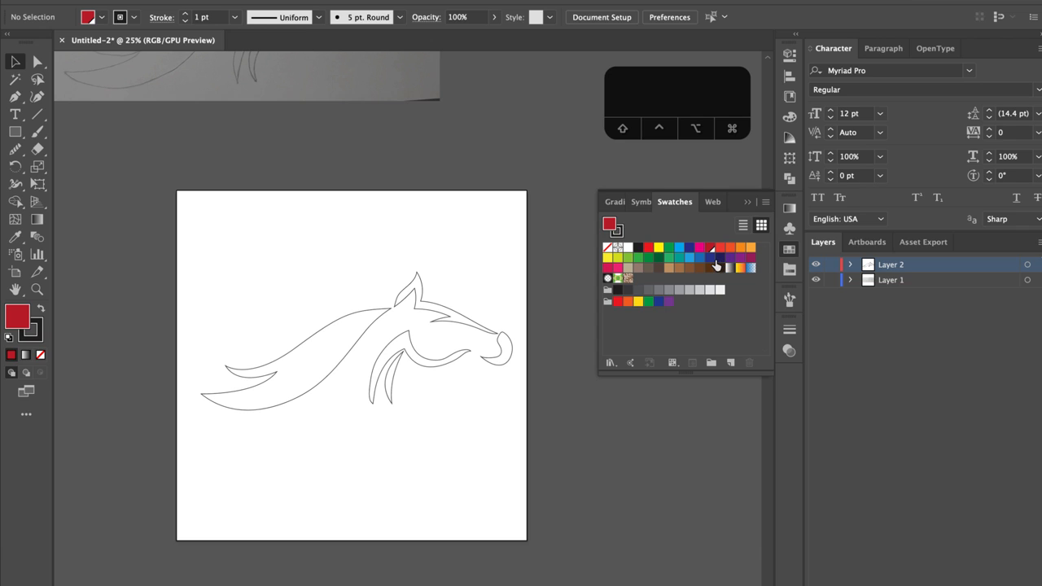
Make the yellow swatch C=5 M=0 Y=90 K=0 a global color and close the swatches
double_click(607, 257)
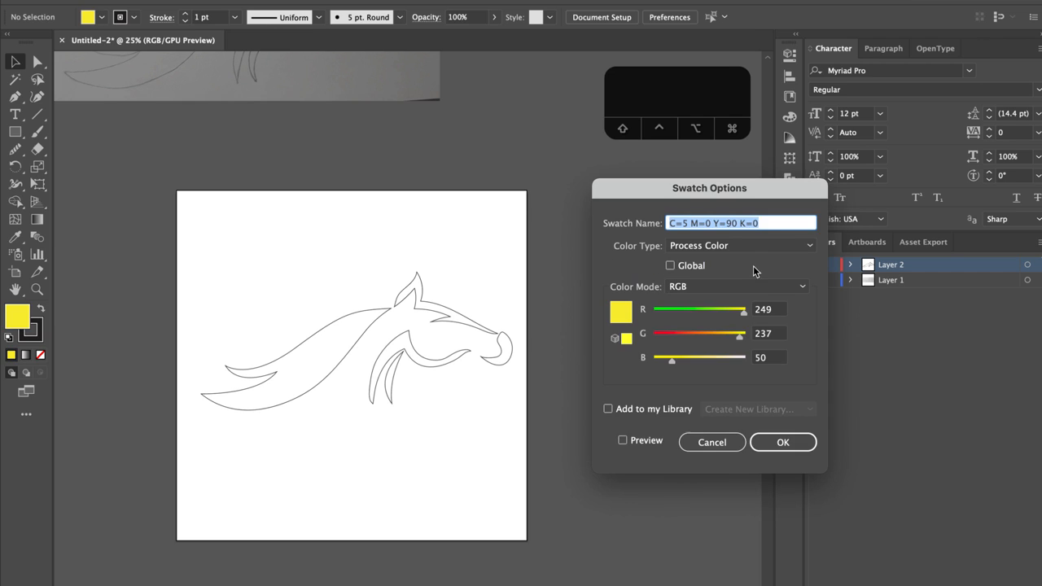
click(670, 266)
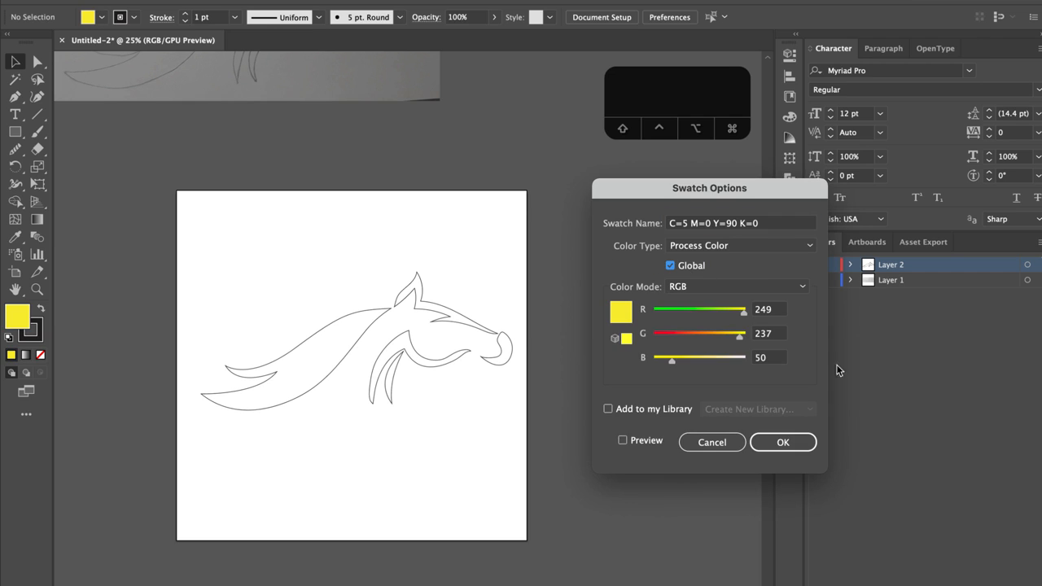
click(777, 442)
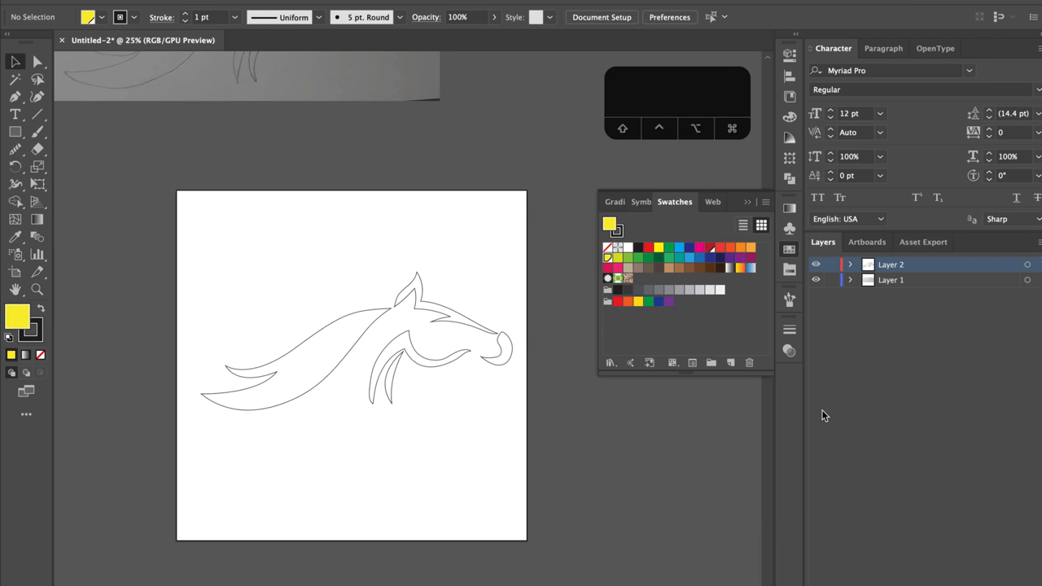
click(685, 328)
click(744, 203)
Fill all the horse outline shapes with the default white-to-black linear gradient
drag(239, 270, 531, 537)
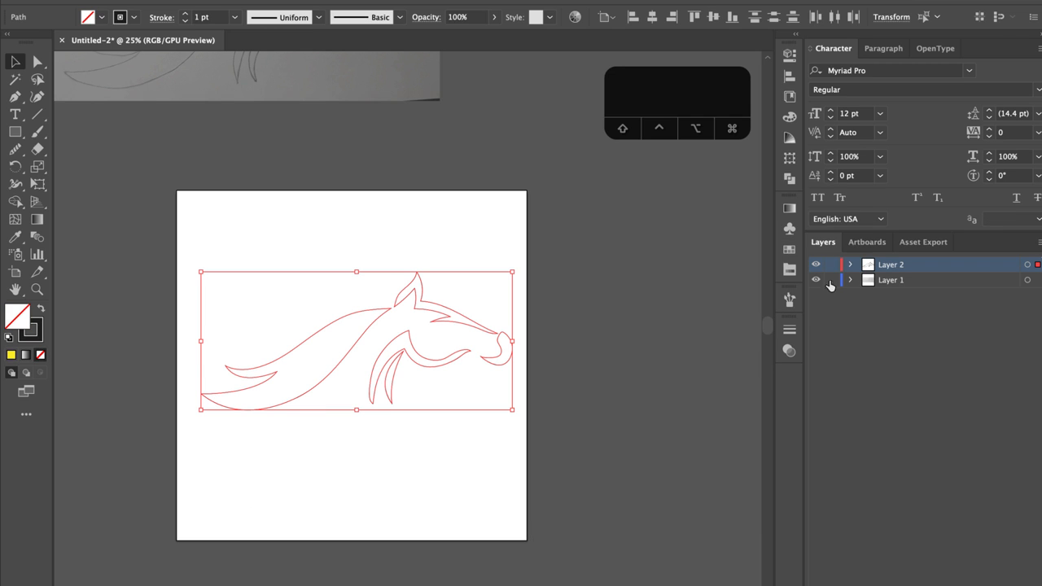
click(788, 207)
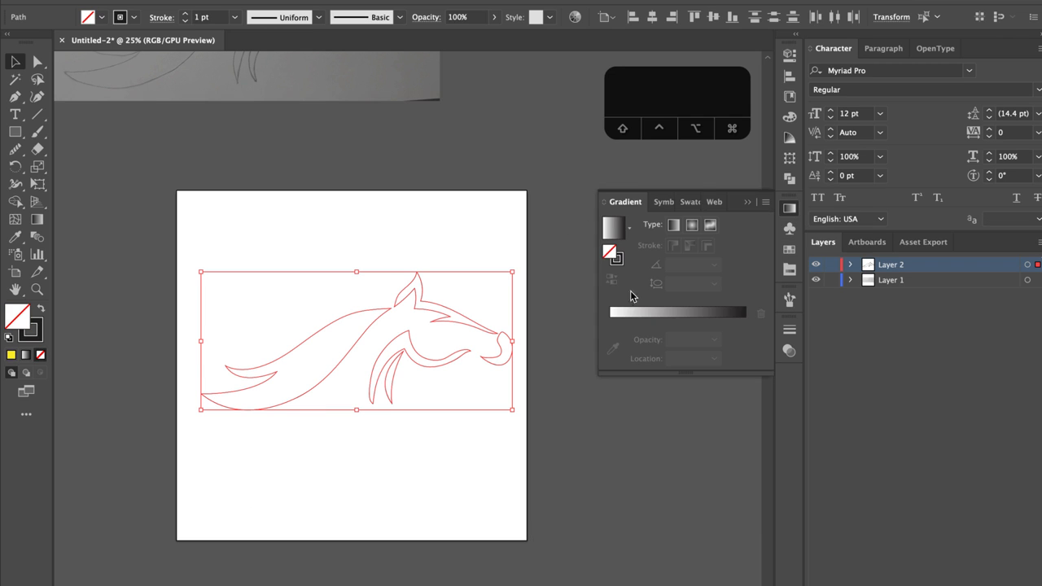
click(643, 316)
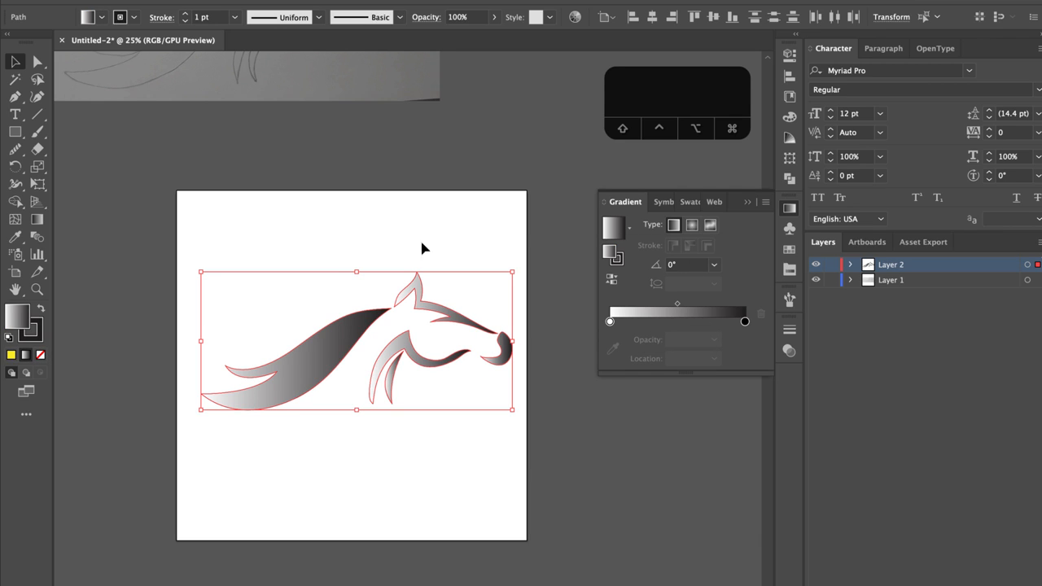
Remove the stroke from all the gradient-filled horse shapes by setting it to None
click(335, 237)
drag(262, 236, 507, 461)
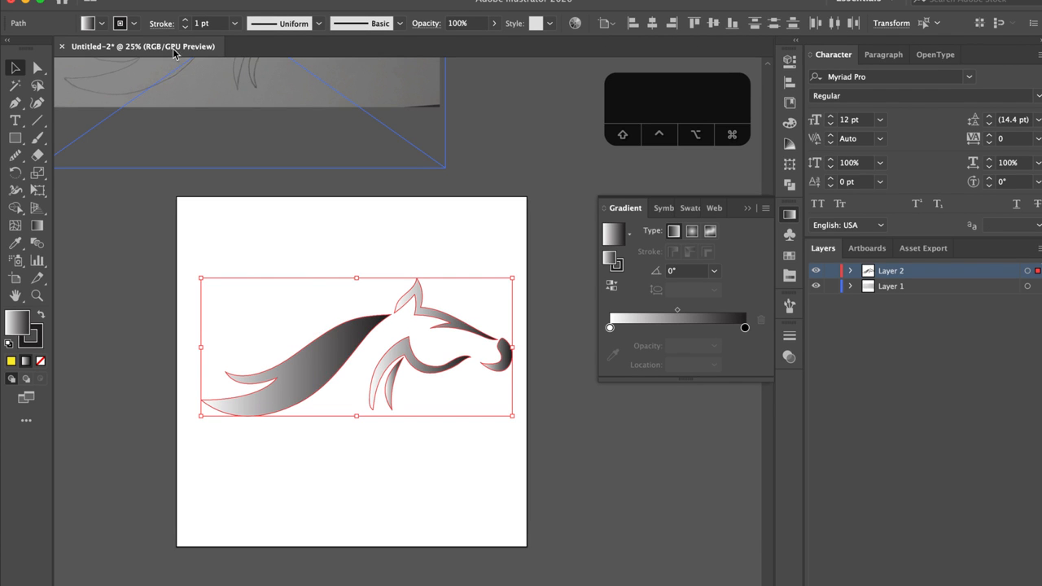
click(134, 24)
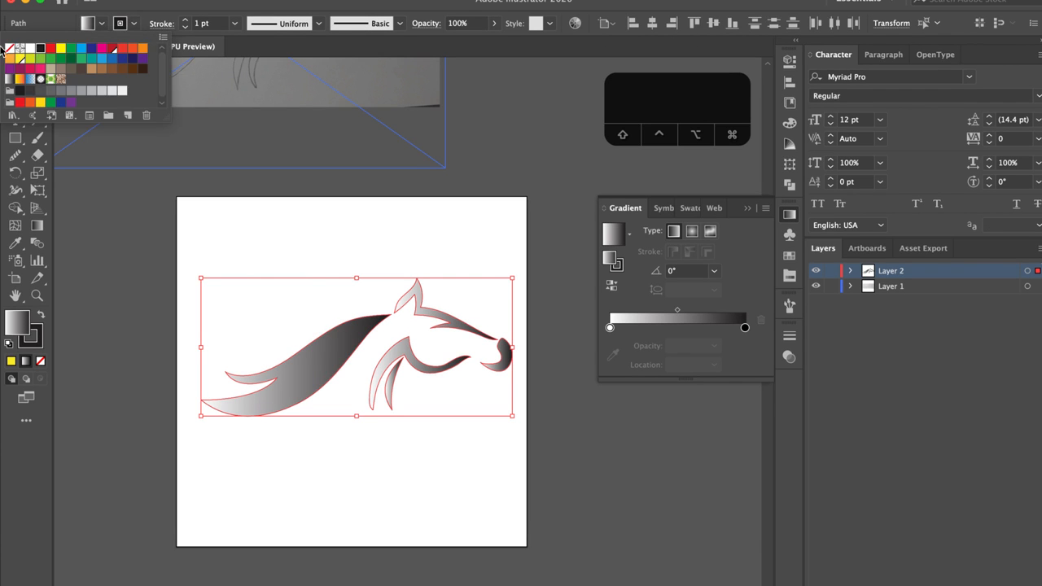
click(11, 49)
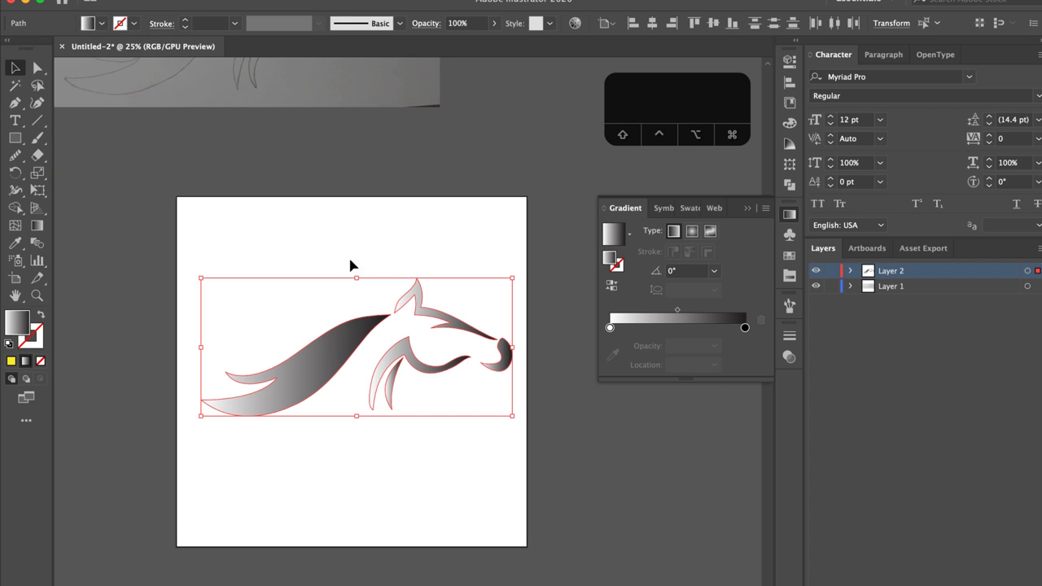
click(375, 228)
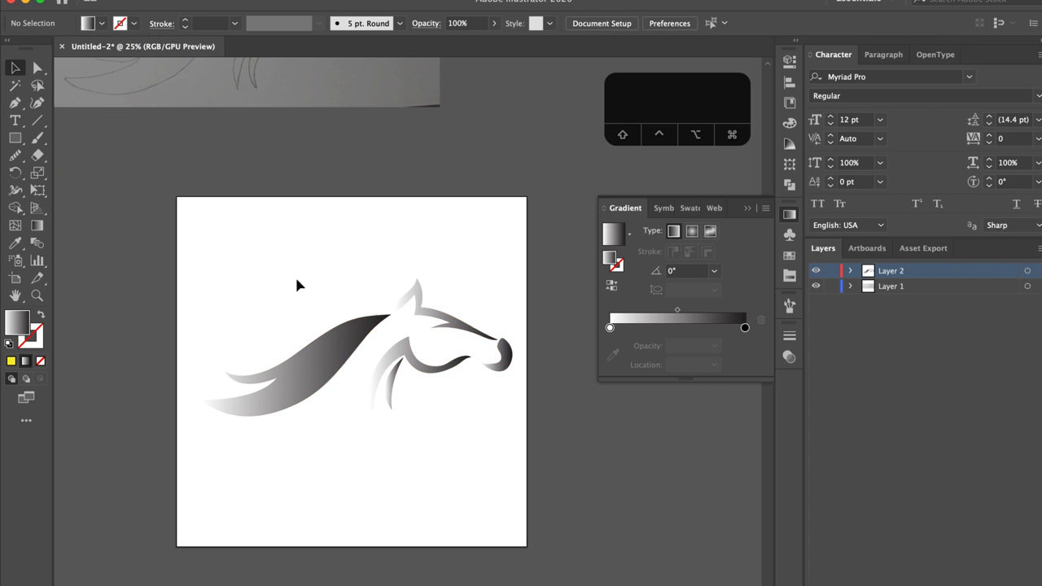
Change the starting color stop of the whole horse's gradient to the global dark red swatch
click(312, 381)
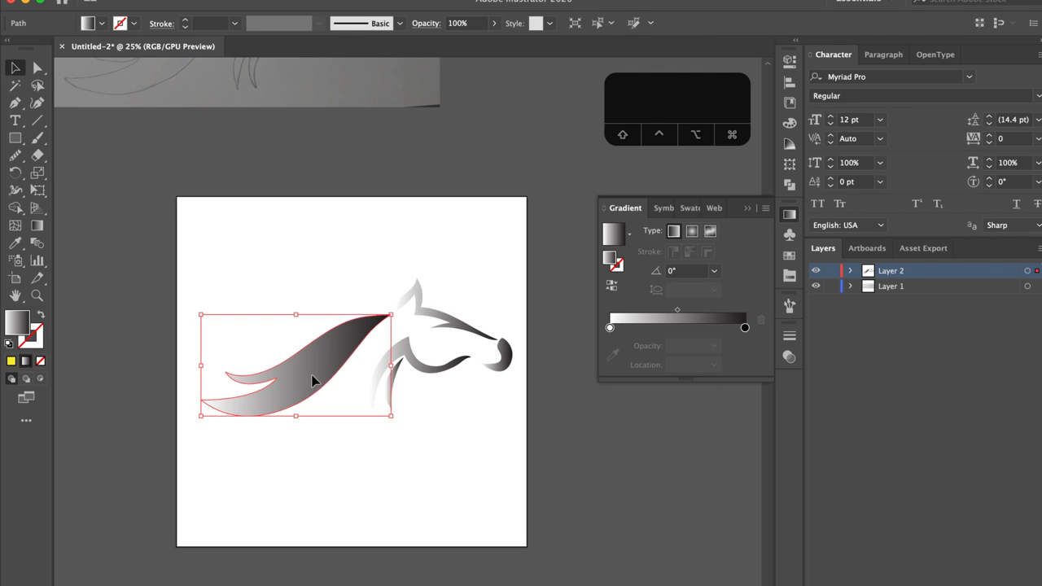
click(326, 286)
drag(229, 240, 513, 519)
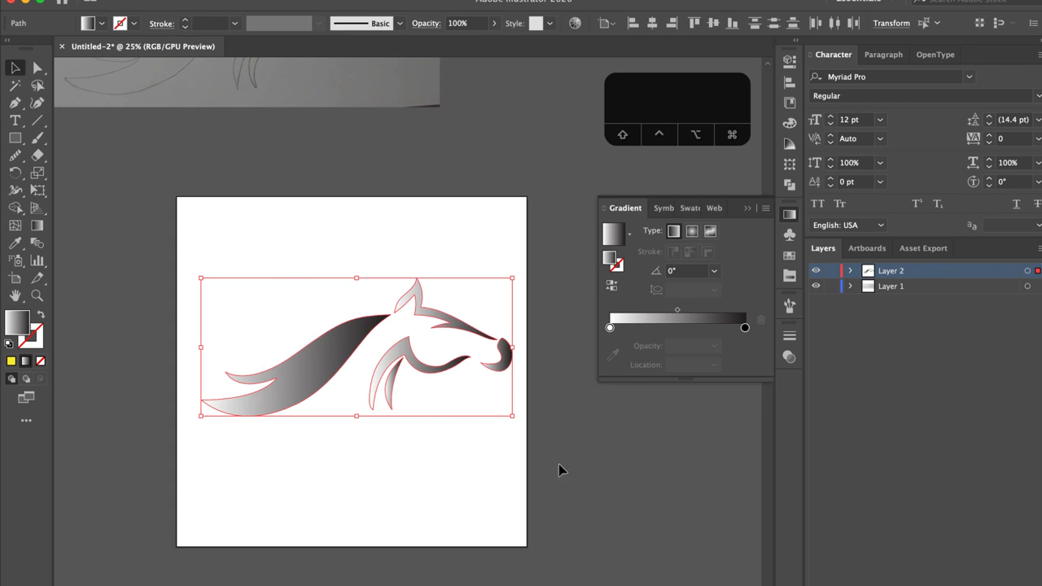
double_click(610, 328)
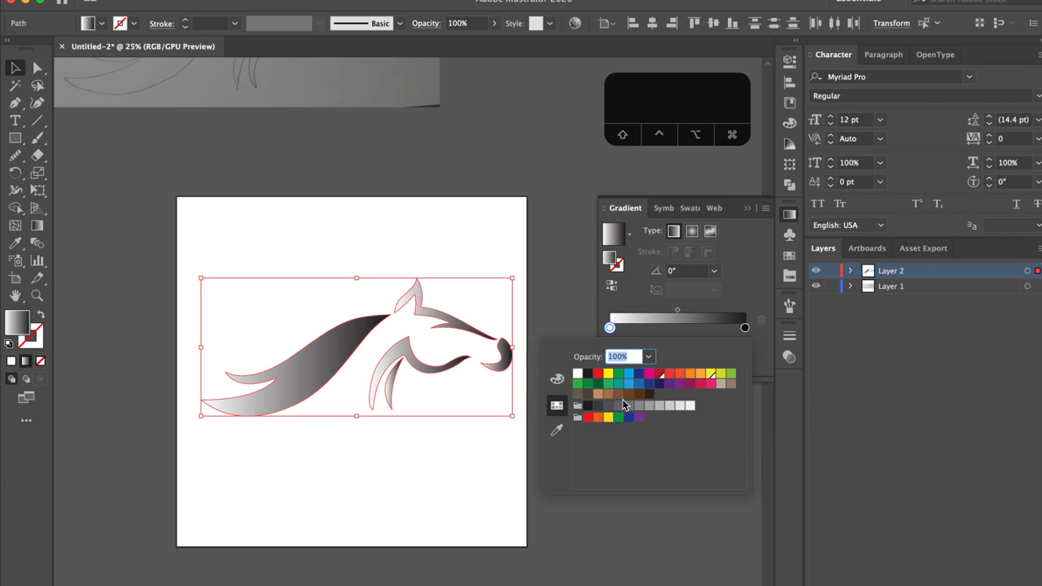
click(659, 374)
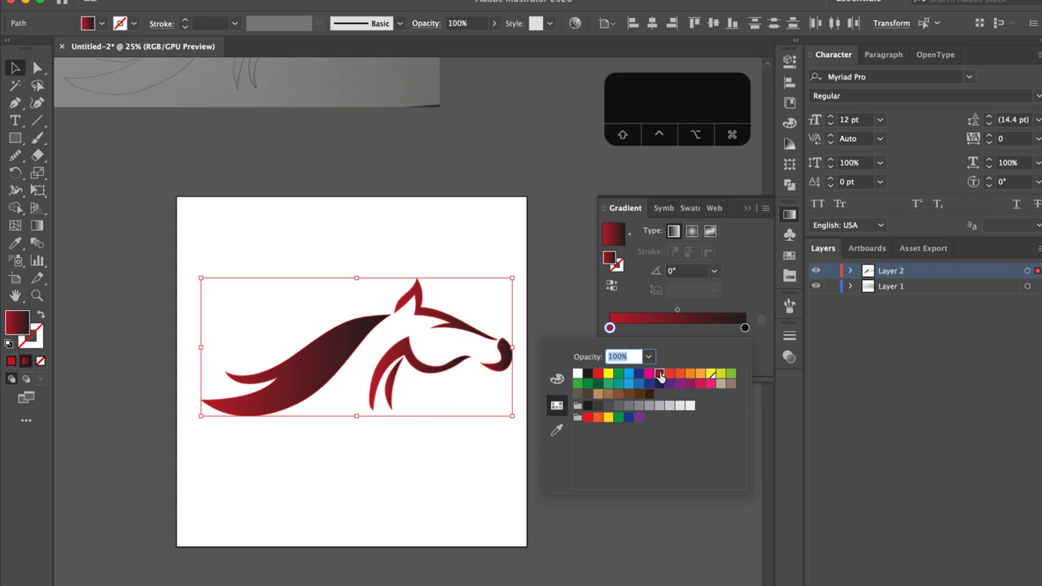
click(430, 442)
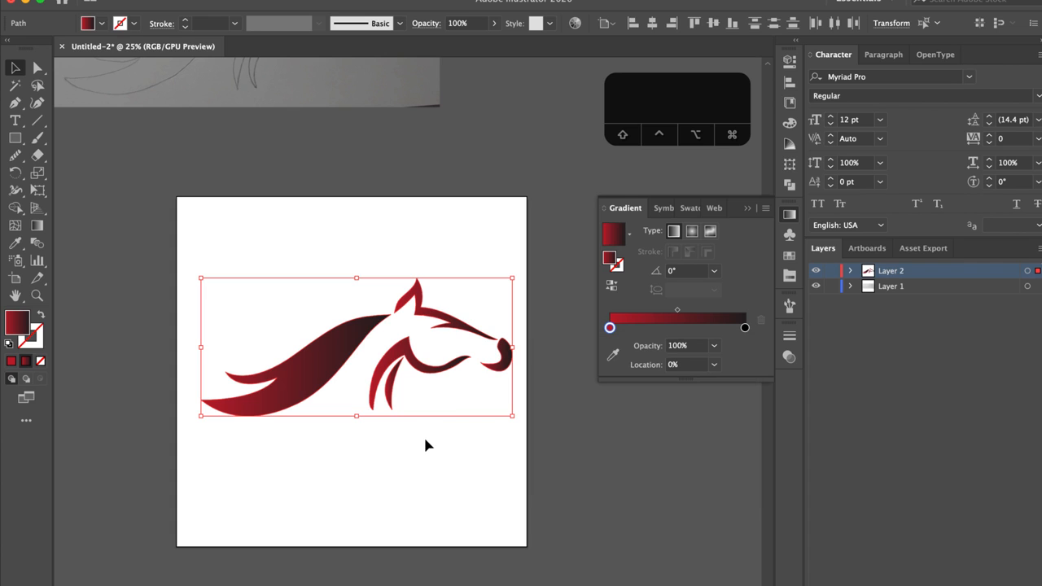
Change the ending color stop of the horse's gradient to the global yellow swatch
double_click(745, 328)
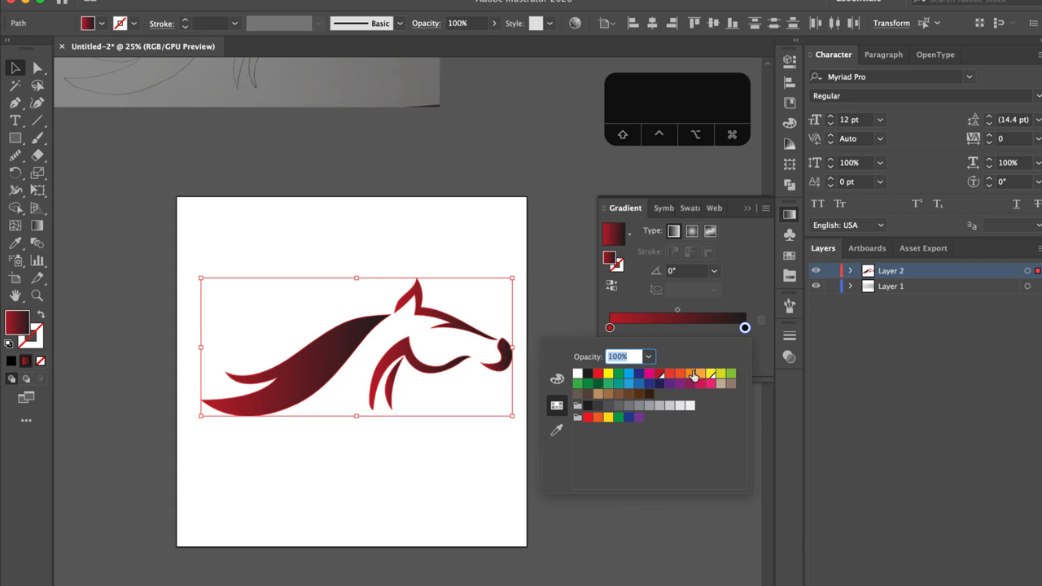
click(710, 375)
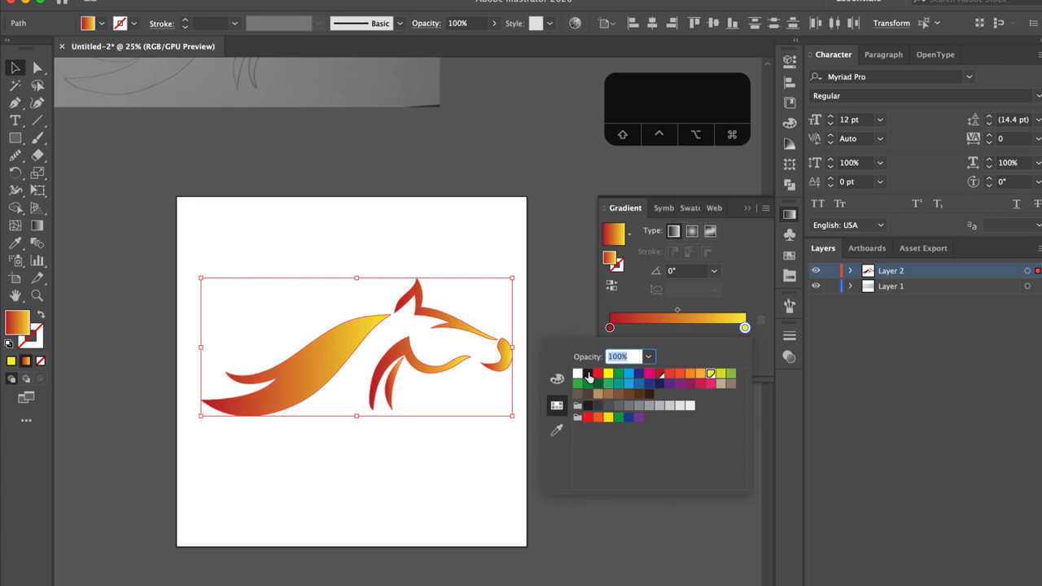
click(478, 444)
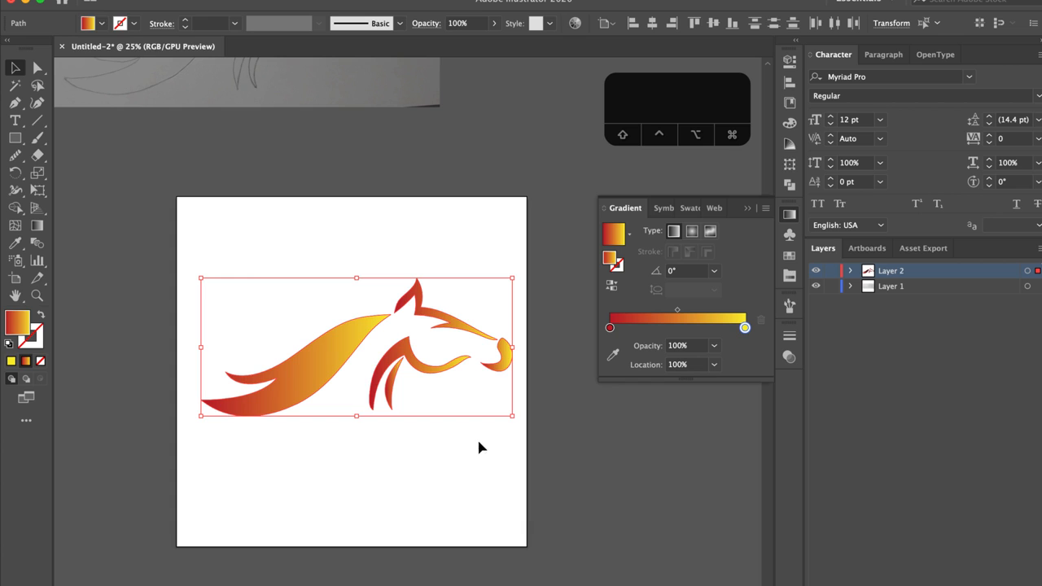
Make the Black swatch a global color, applying it as the fill of the selected horse shapes
click(687, 209)
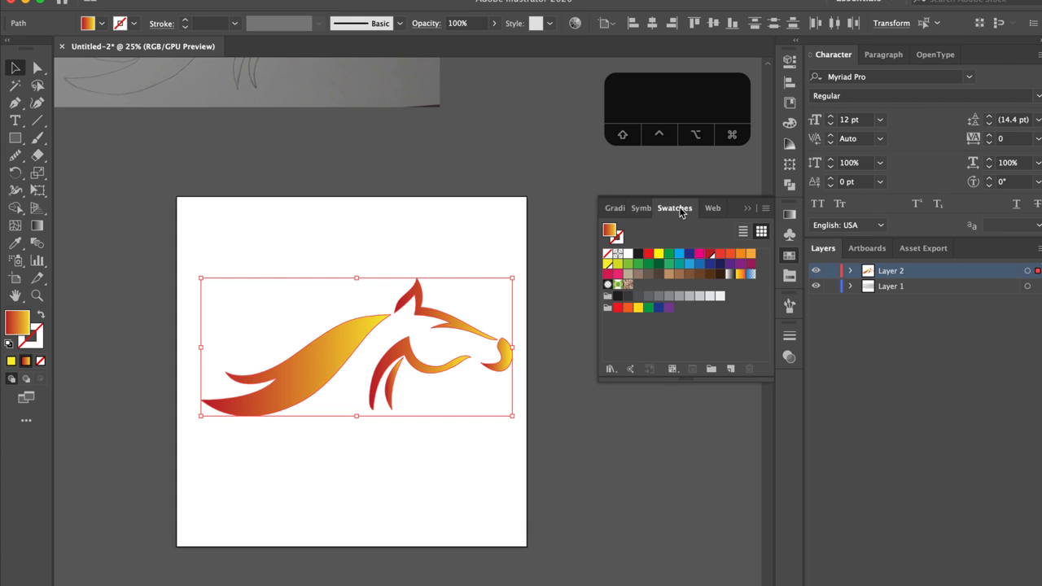
double_click(637, 255)
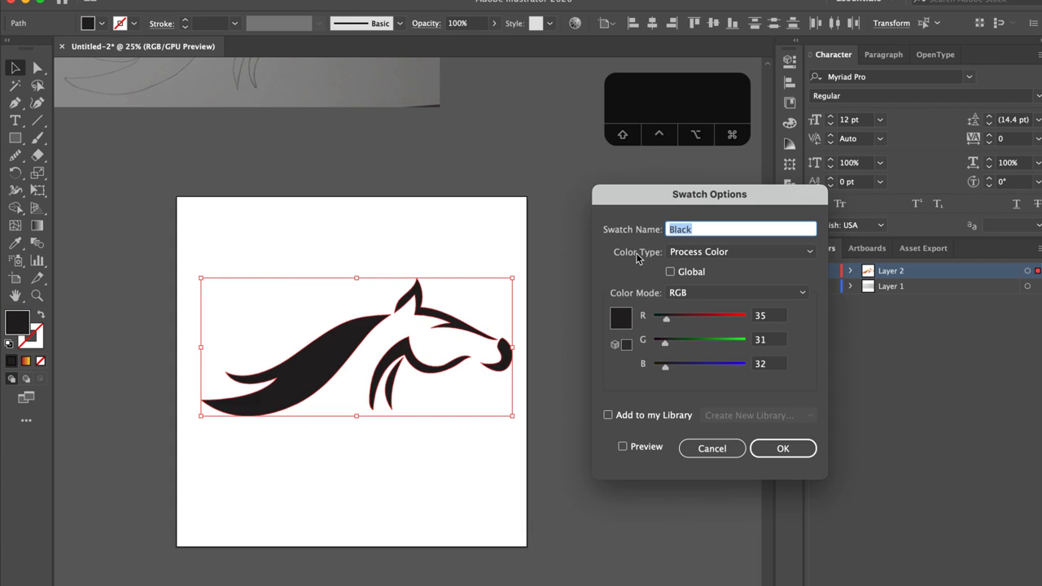
click(684, 271)
click(779, 449)
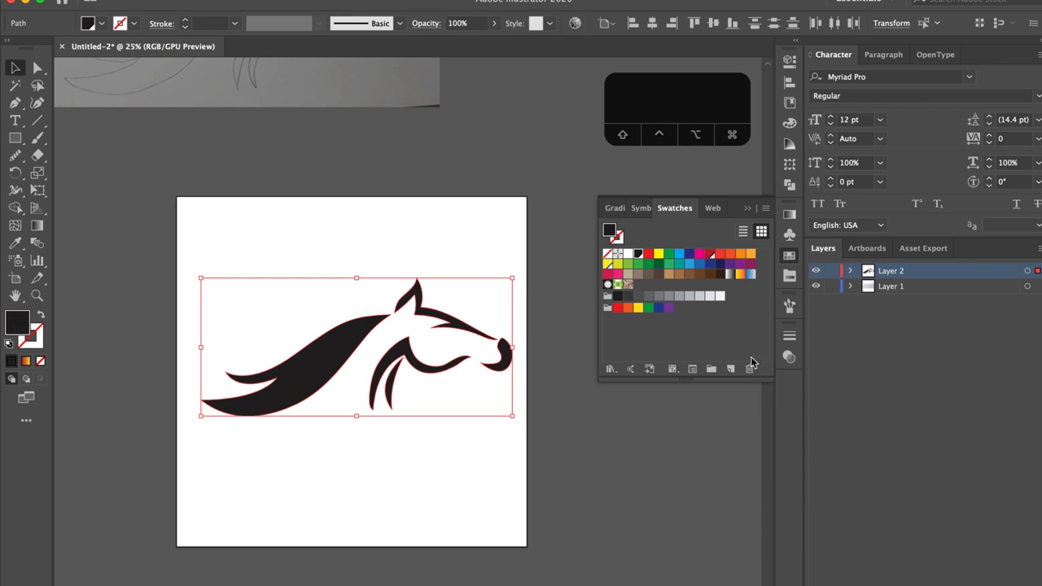
click(469, 233)
Apply the red-to-yellow linear gradient as the fill of the selected horse shapes
drag(329, 288, 591, 561)
click(747, 209)
click(789, 214)
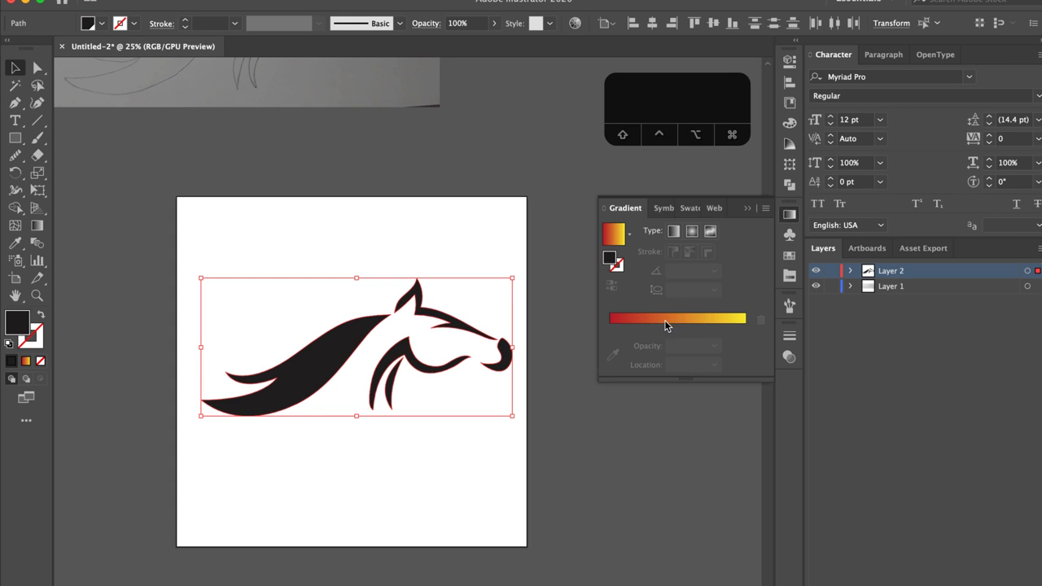
click(667, 320)
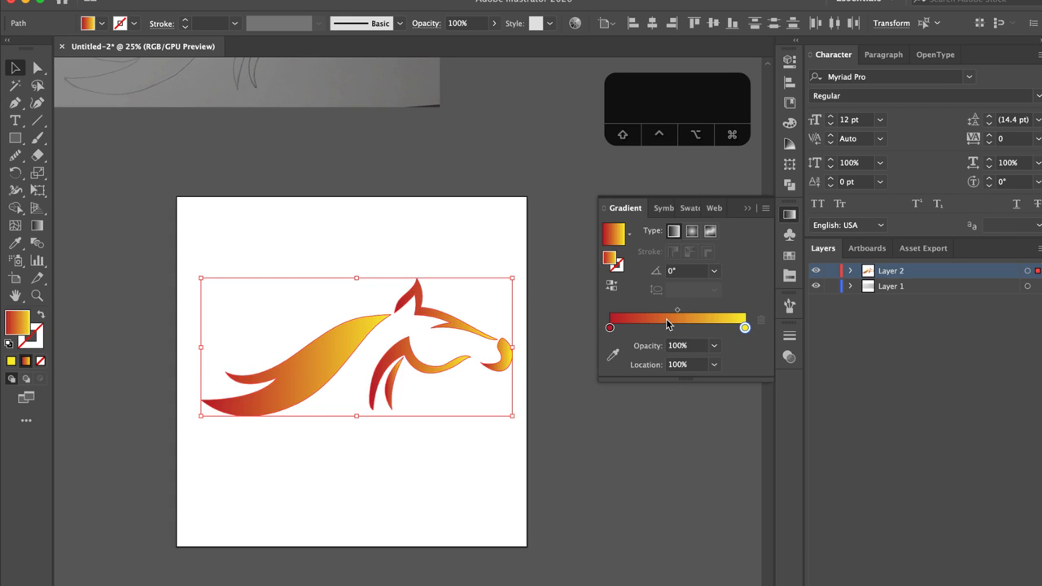
Change the ending color stop of the horse's gradient to the global Black swatch, keeping the dark red start, and deselect the artwork
double_click(609, 328)
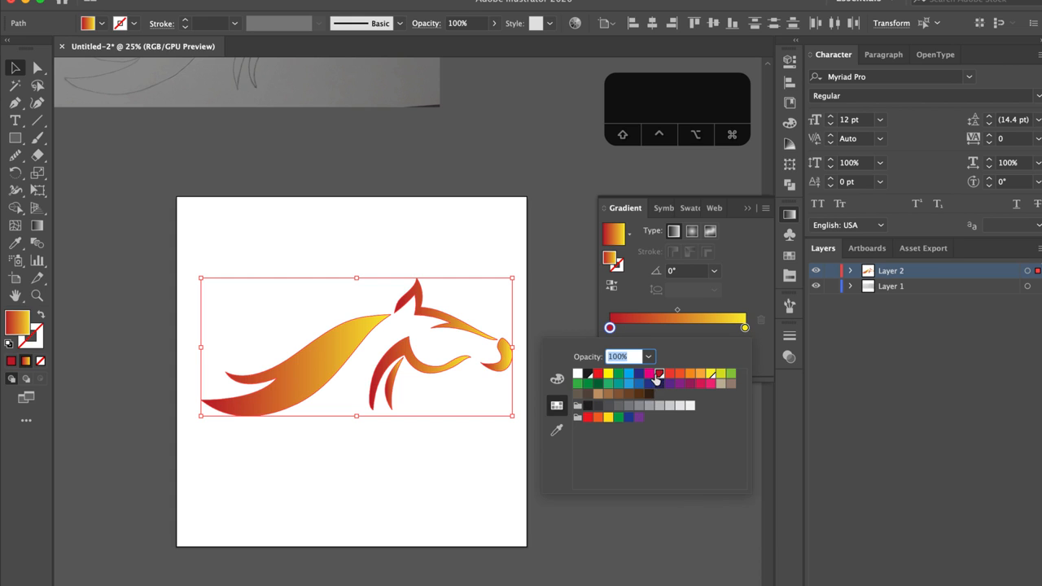
key(Escape)
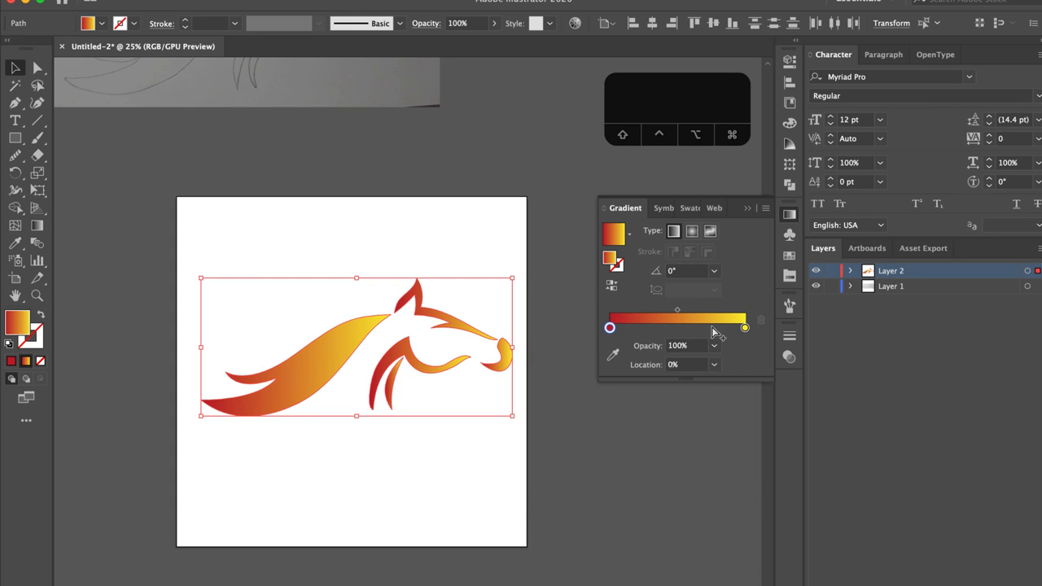
double_click(744, 328)
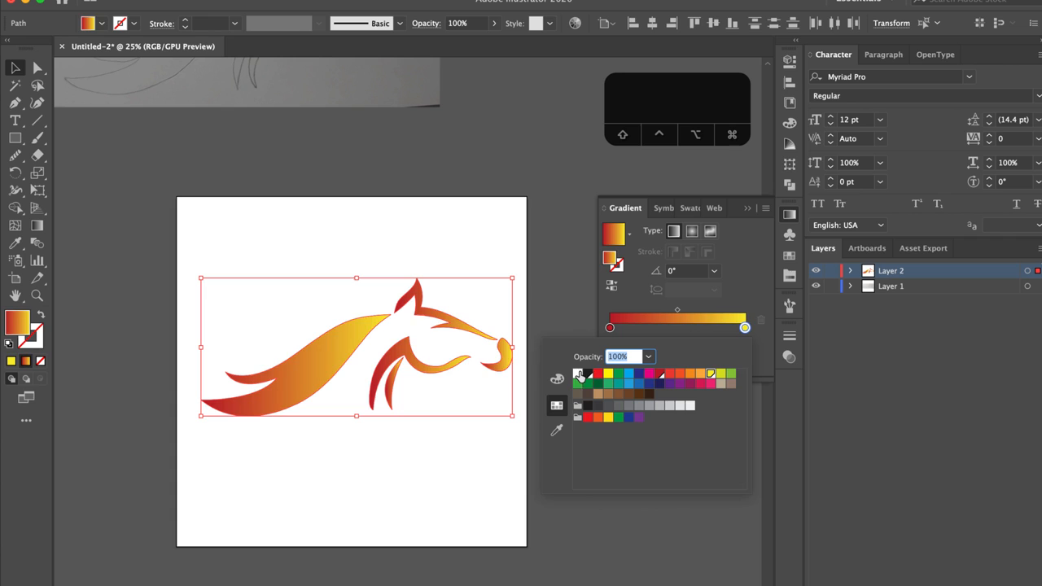
click(587, 374)
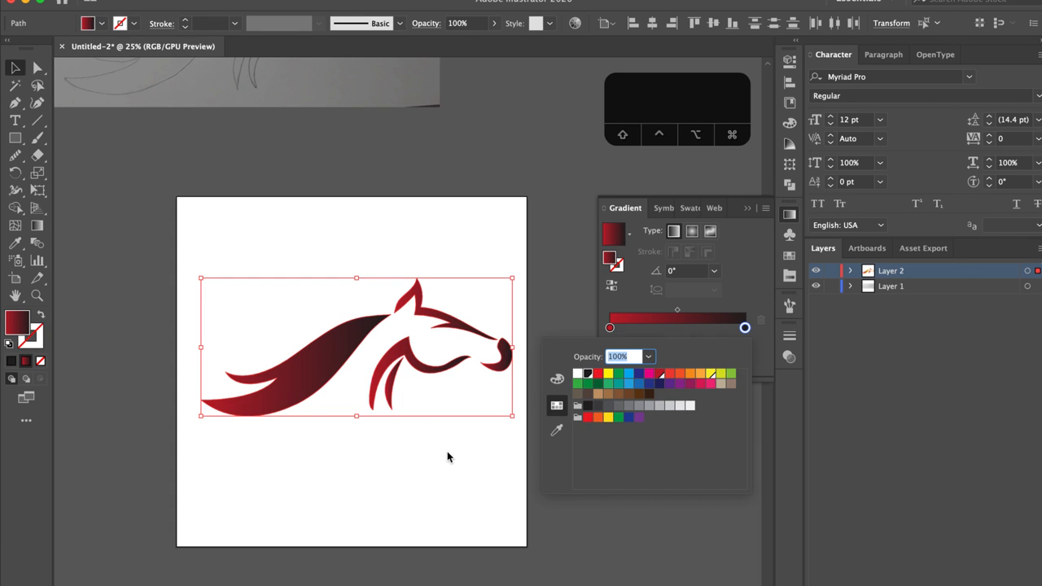
key(Escape)
click(425, 447)
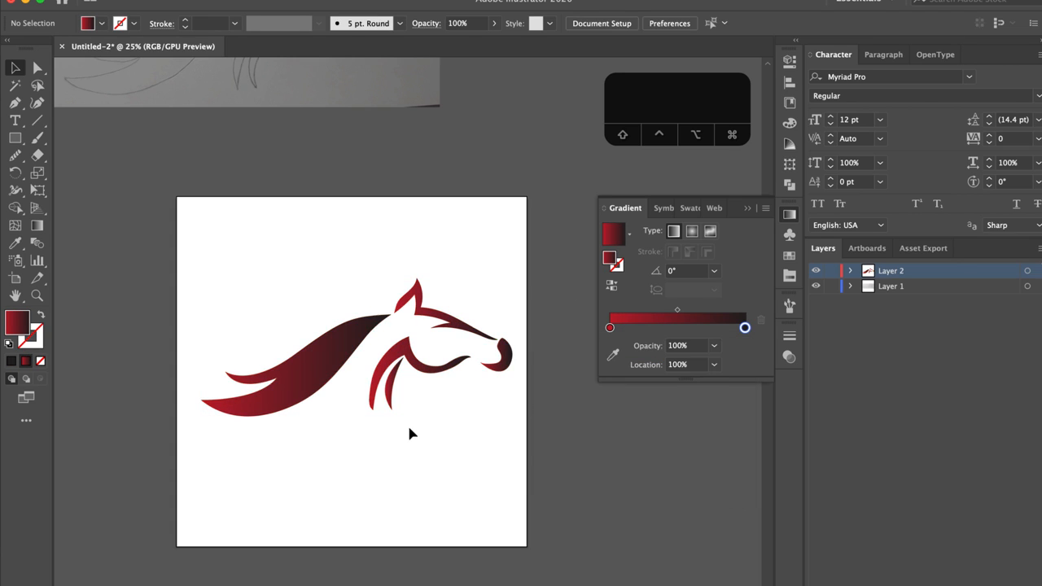
Shift the midpoint of the mane's gradient to a location of 55.84%
click(339, 361)
mouse_move(675, 330)
mouse_down()
mouse_move(706, 330)
mouse_move(652, 333)
mouse_move(683, 337)
mouse_up()
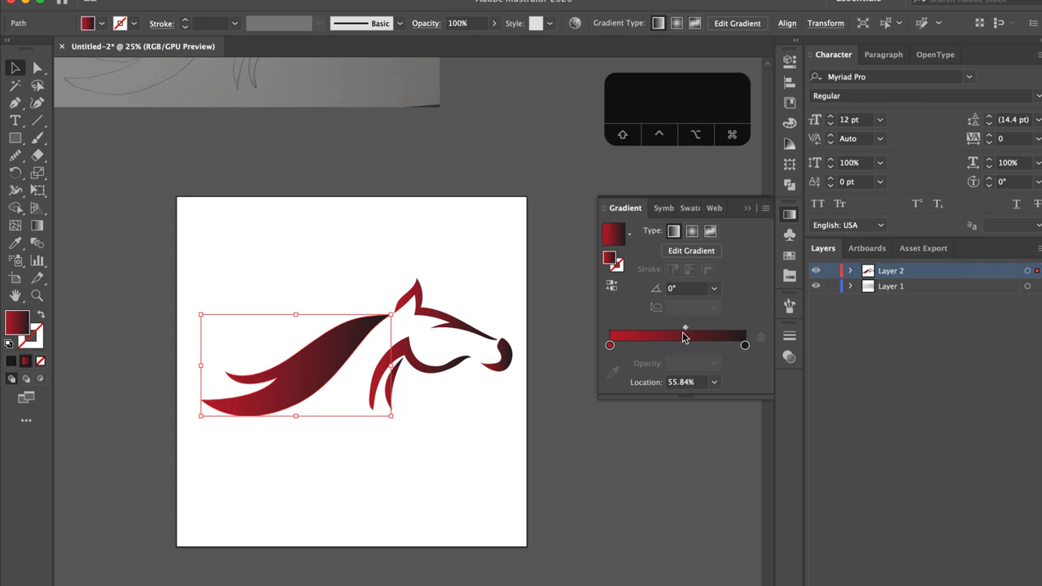
click(747, 209)
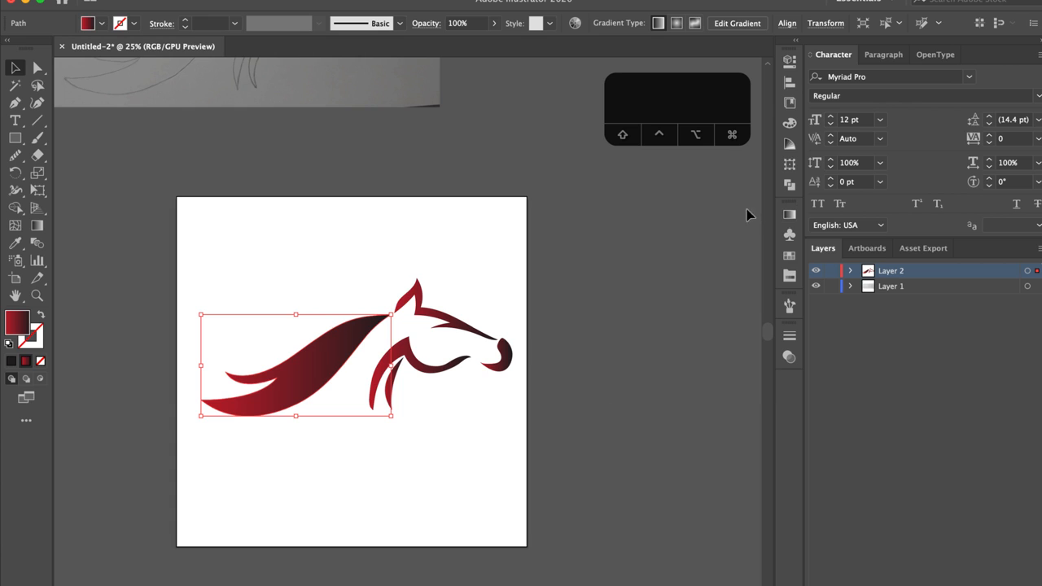
With nothing selected, edit the global dark red swatch with preview on, setting its color to R 235, G 0, B 16
click(788, 254)
click(353, 464)
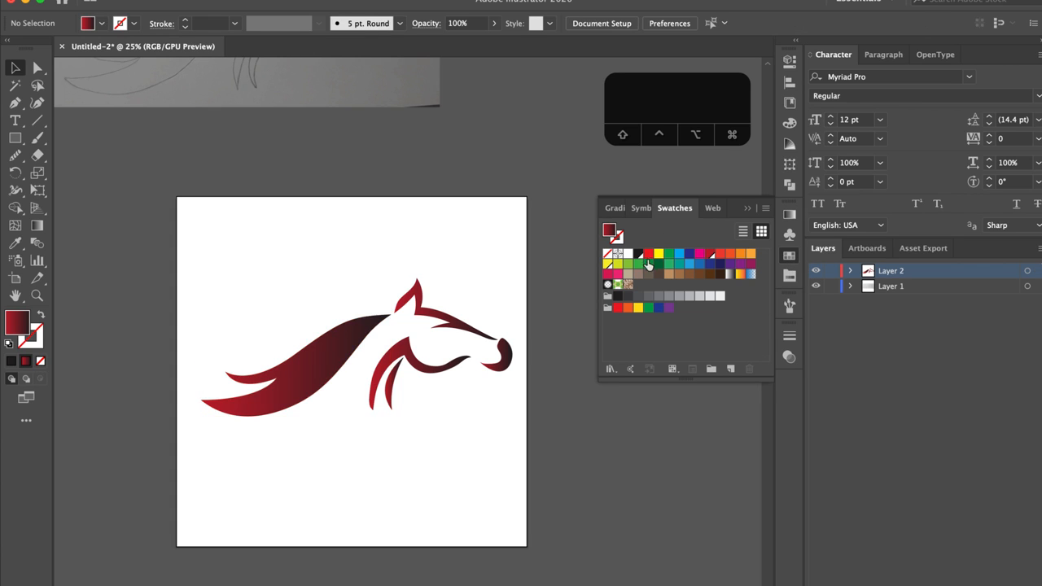
double_click(709, 253)
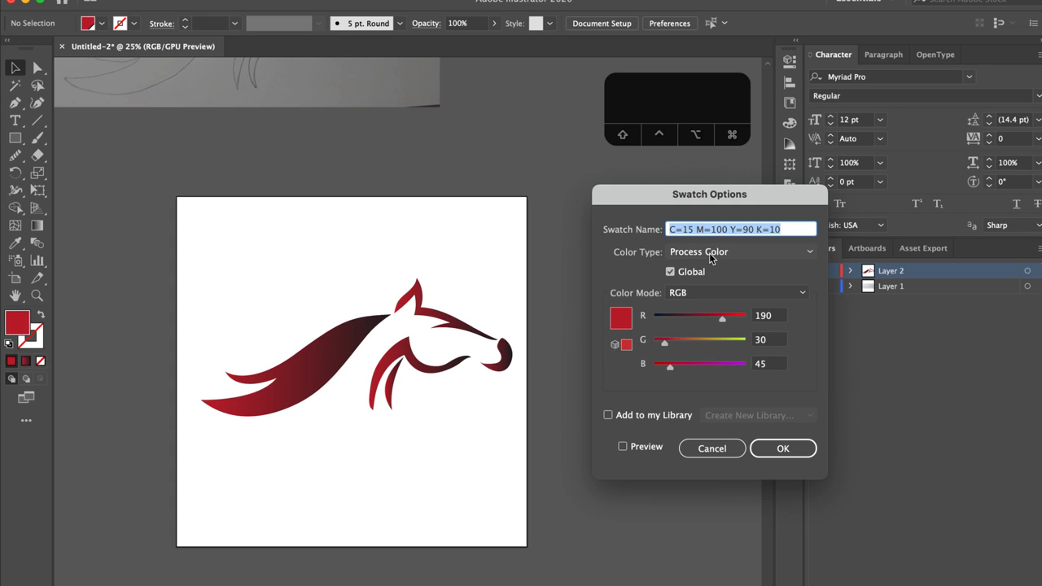
click(623, 446)
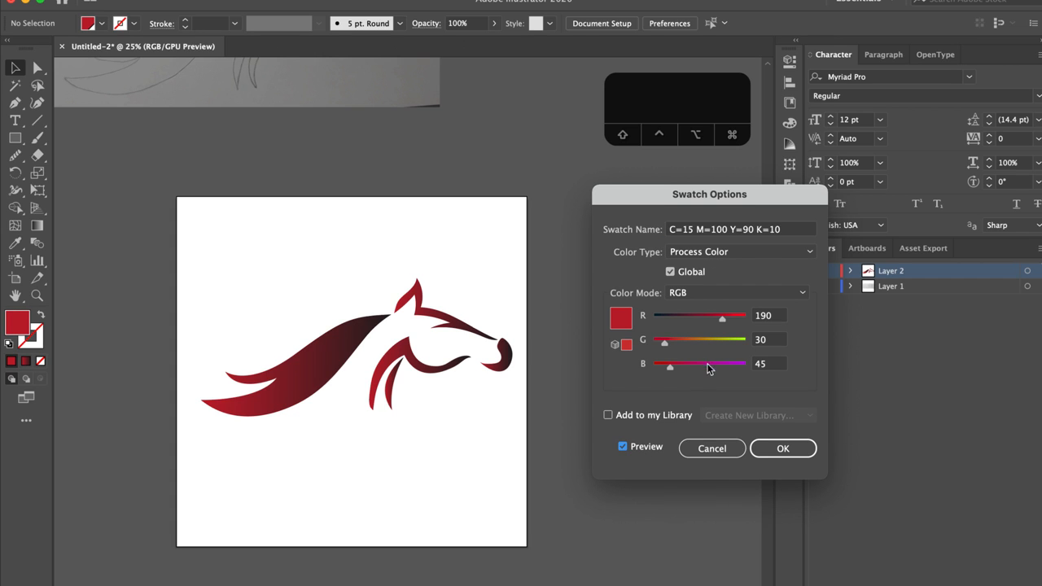
click(696, 315)
click(682, 317)
drag(678, 315, 729, 316)
drag(726, 319, 713, 319)
drag(662, 344, 658, 369)
drag(718, 317, 746, 319)
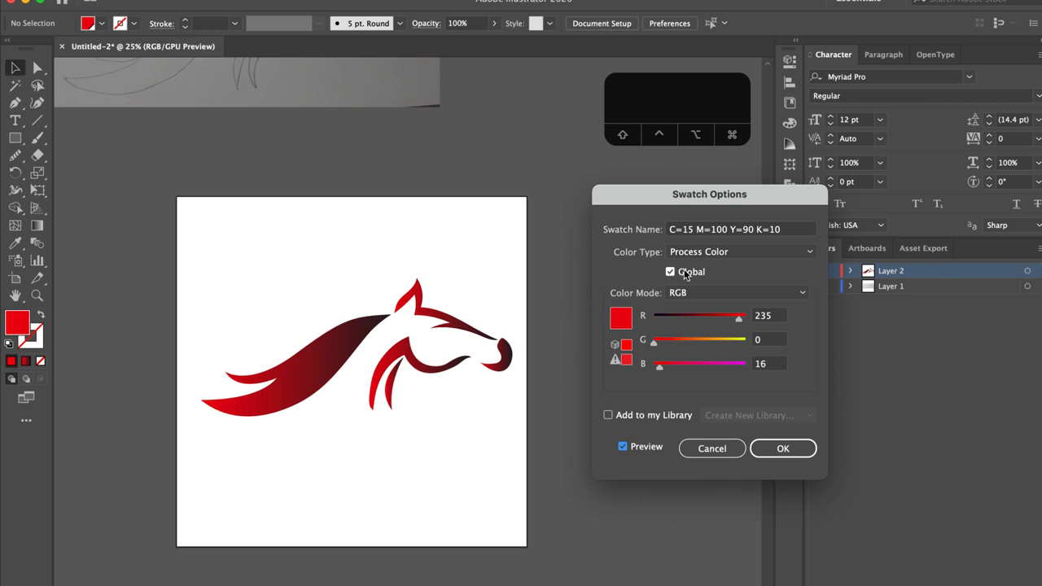
click(777, 452)
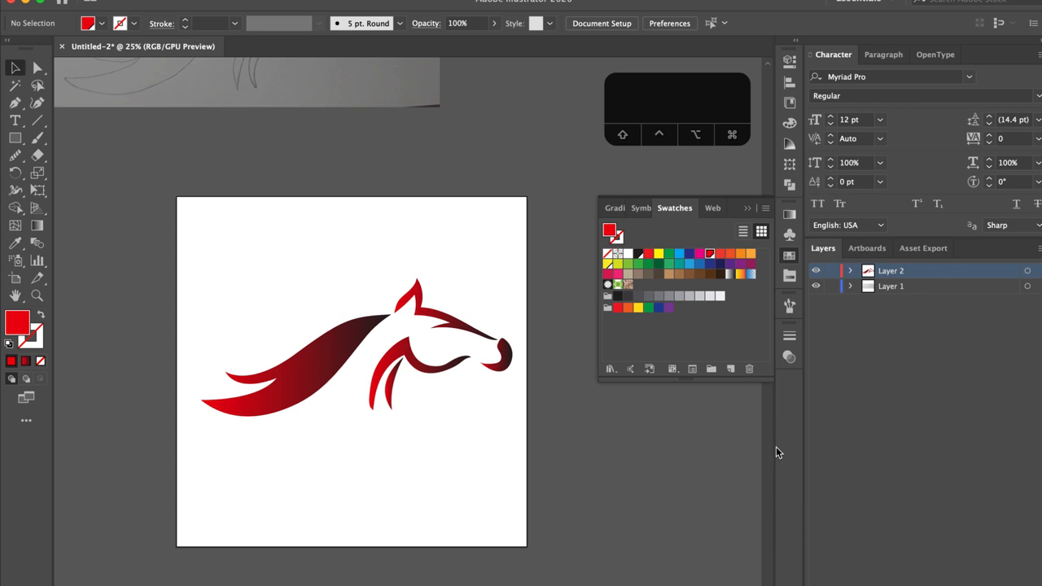
Adjust the RGB values of the global Black swatch with preview on, ending on a darker near-black tone
double_click(640, 255)
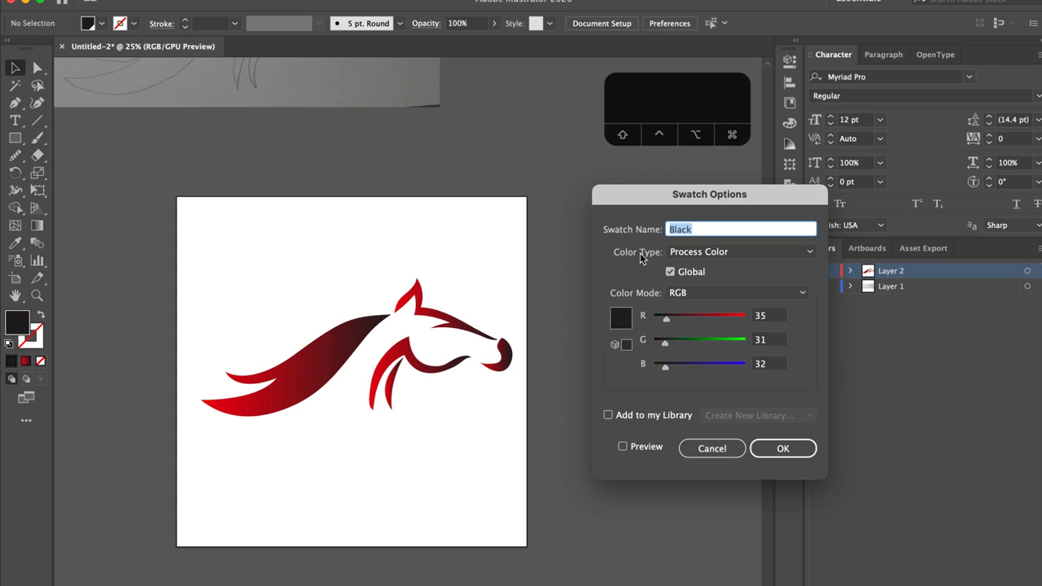
click(632, 446)
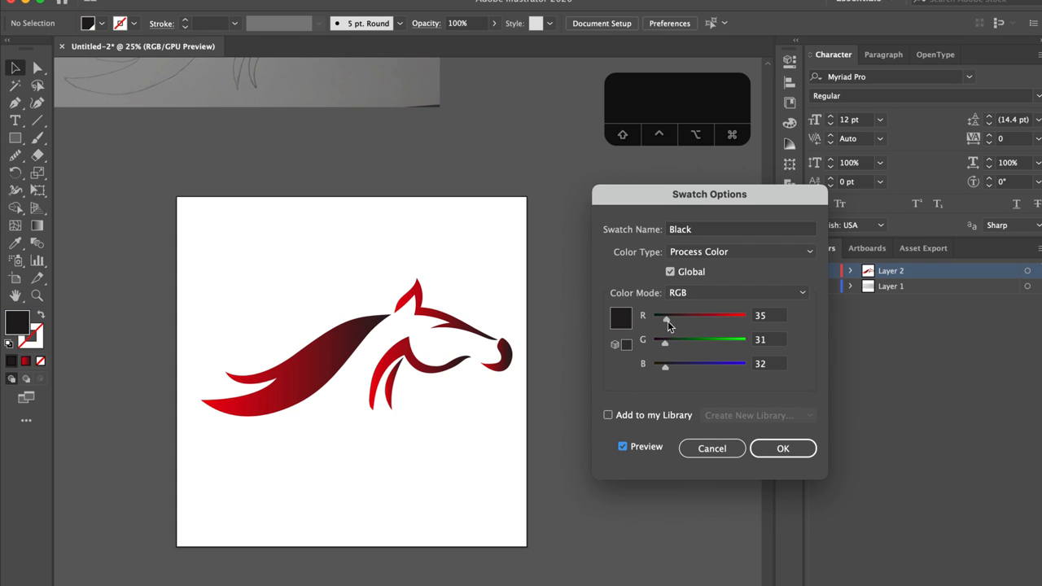
mouse_move(666, 318)
mouse_down()
mouse_move(656, 320)
mouse_move(682, 318)
mouse_move(658, 323)
mouse_up()
drag(663, 343, 681, 345)
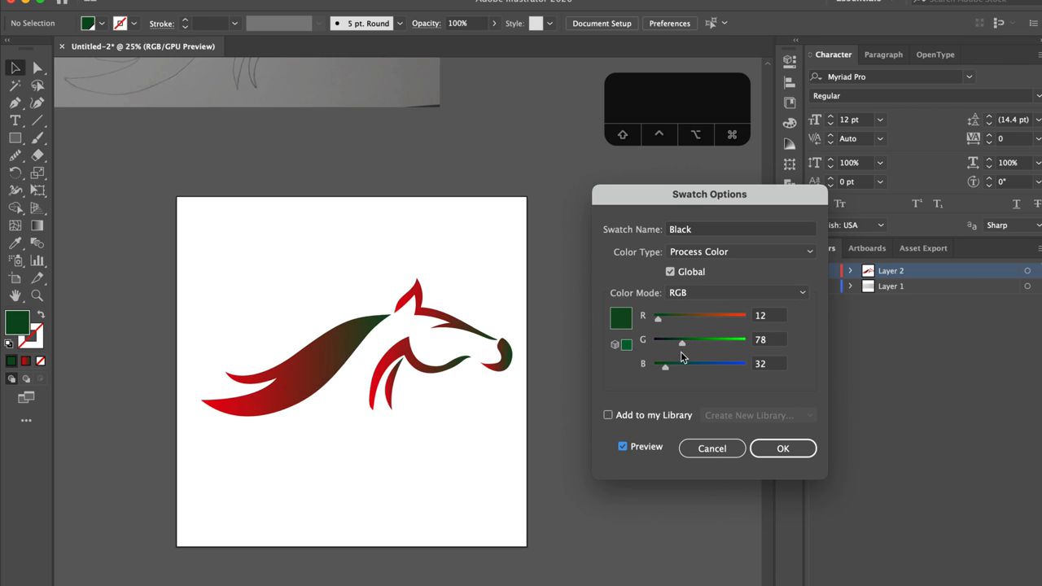
drag(681, 344, 657, 321)
click(815, 450)
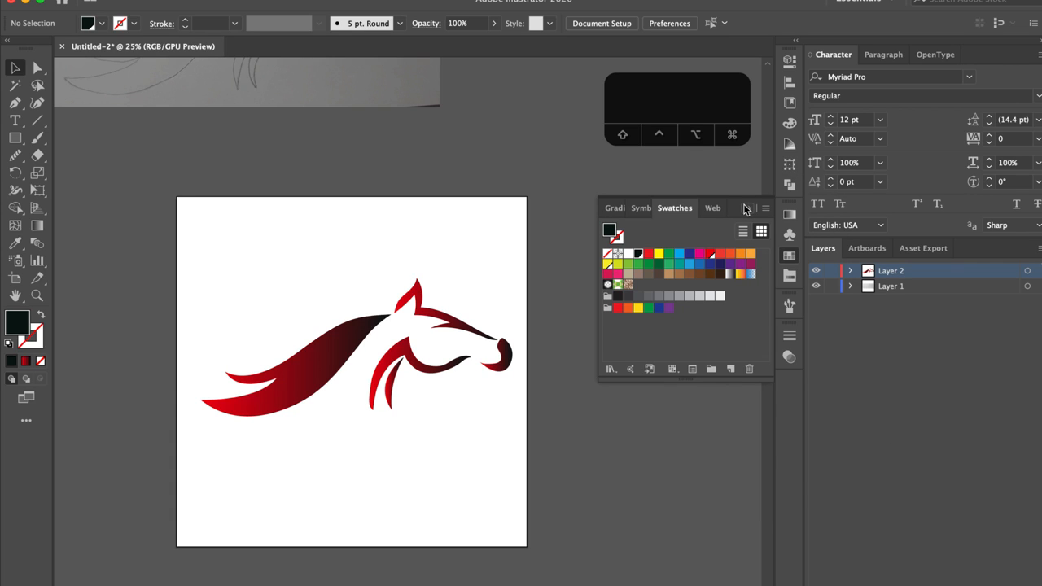
Change the mane's gradient to radial, trying the reversed direction before restoring red at the center and black at the ends
click(745, 210)
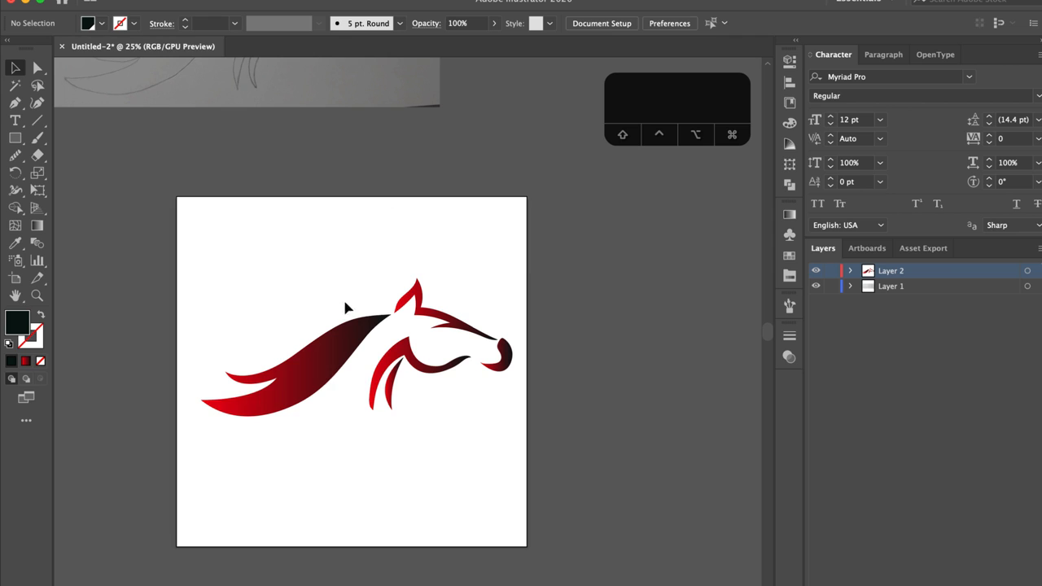
click(328, 381)
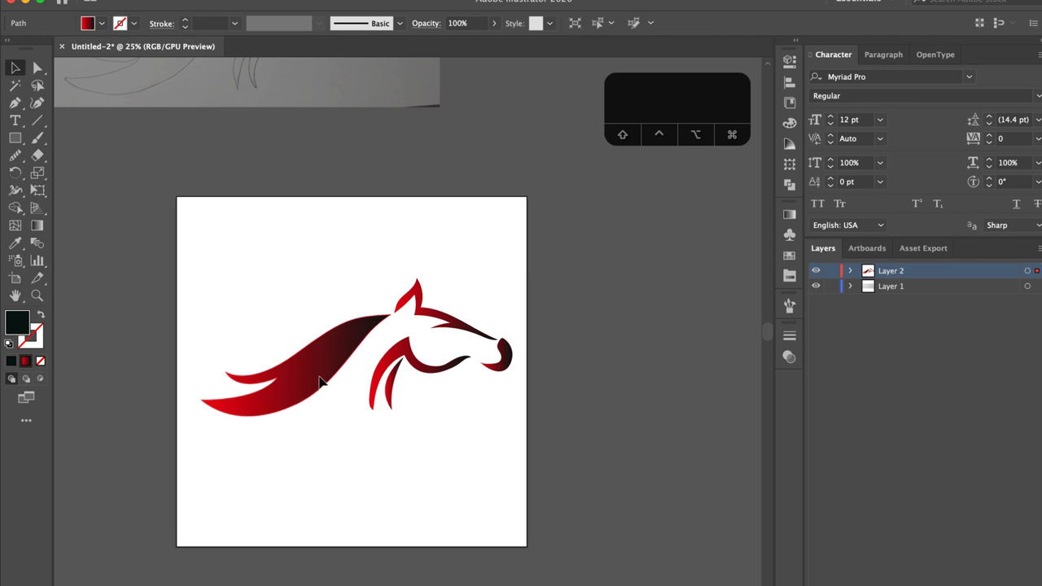
click(791, 216)
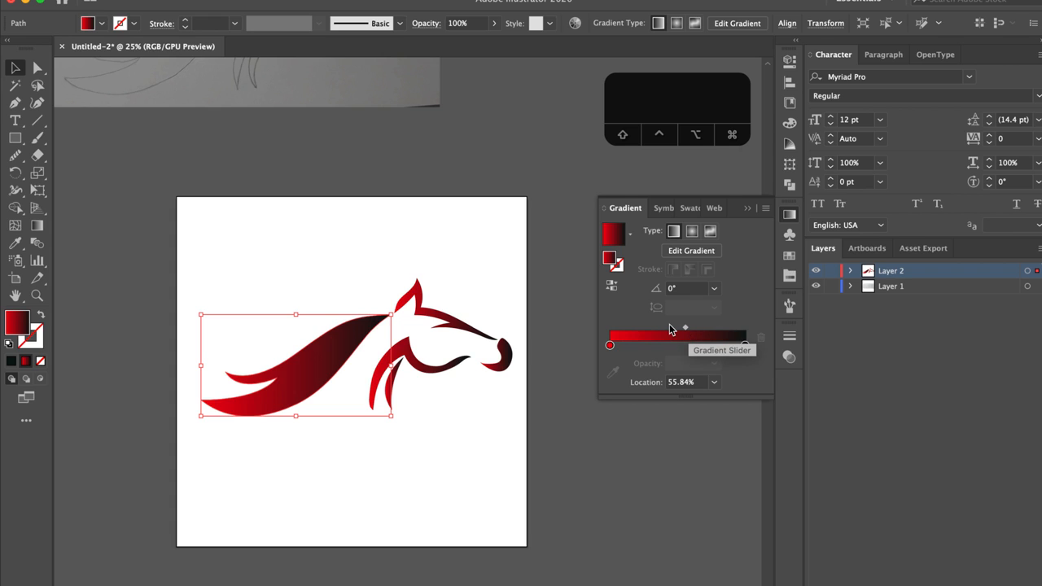
click(691, 232)
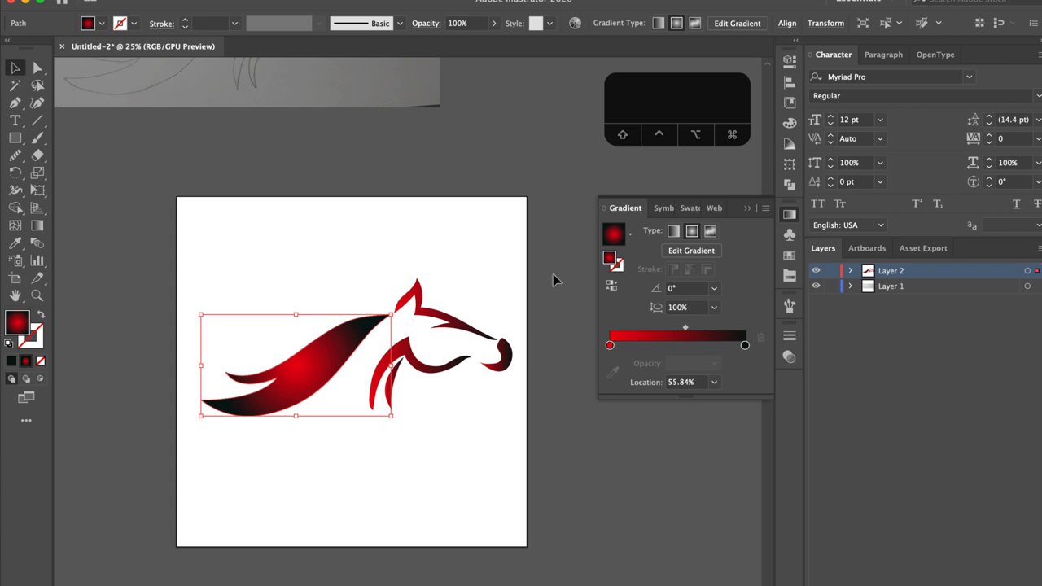
click(611, 287)
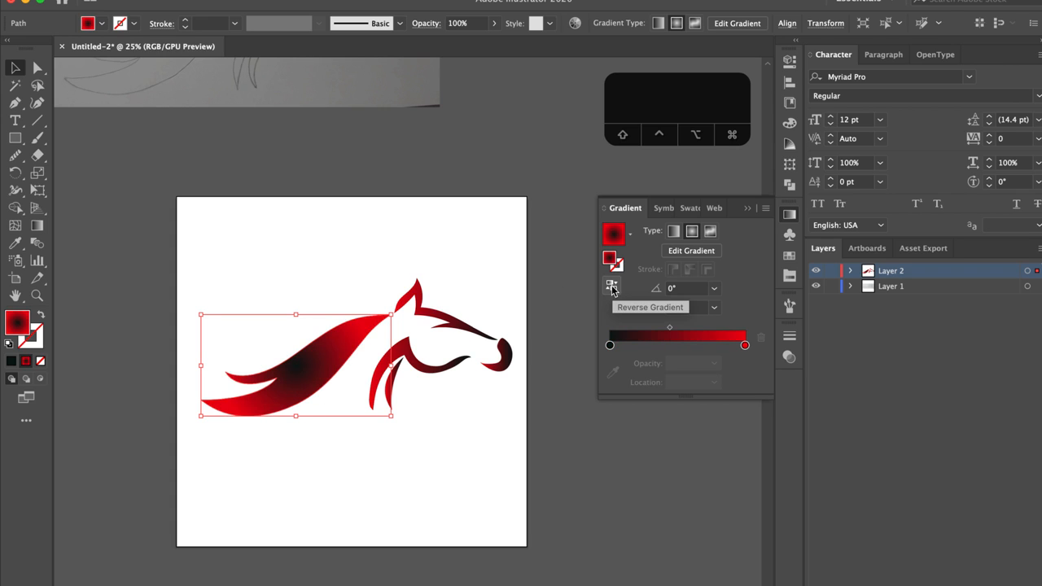
click(612, 291)
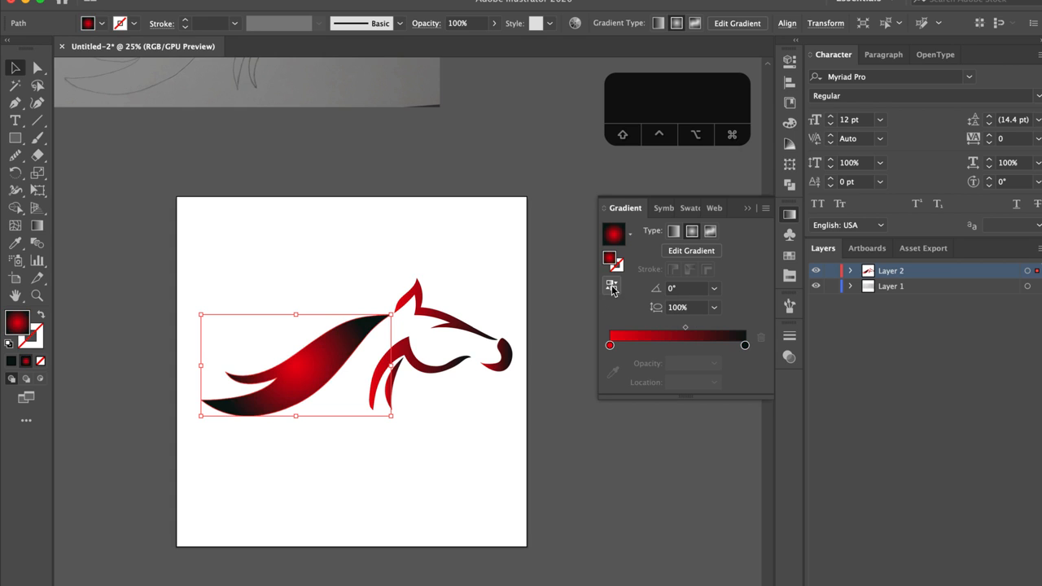
Make the gradient of the ear and forehead shape radial and reverse it to run from black to red
click(421, 304)
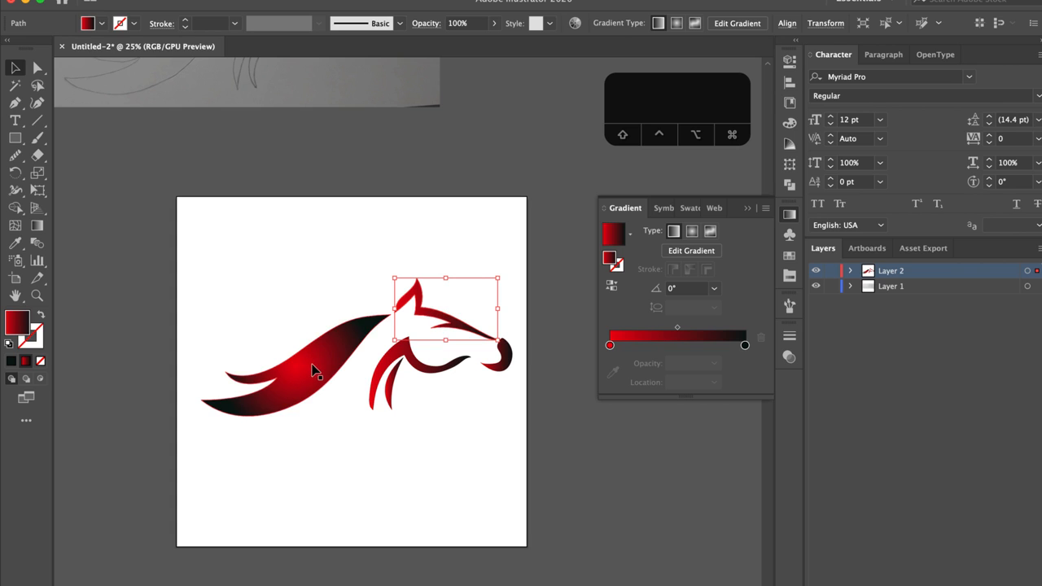
click(693, 232)
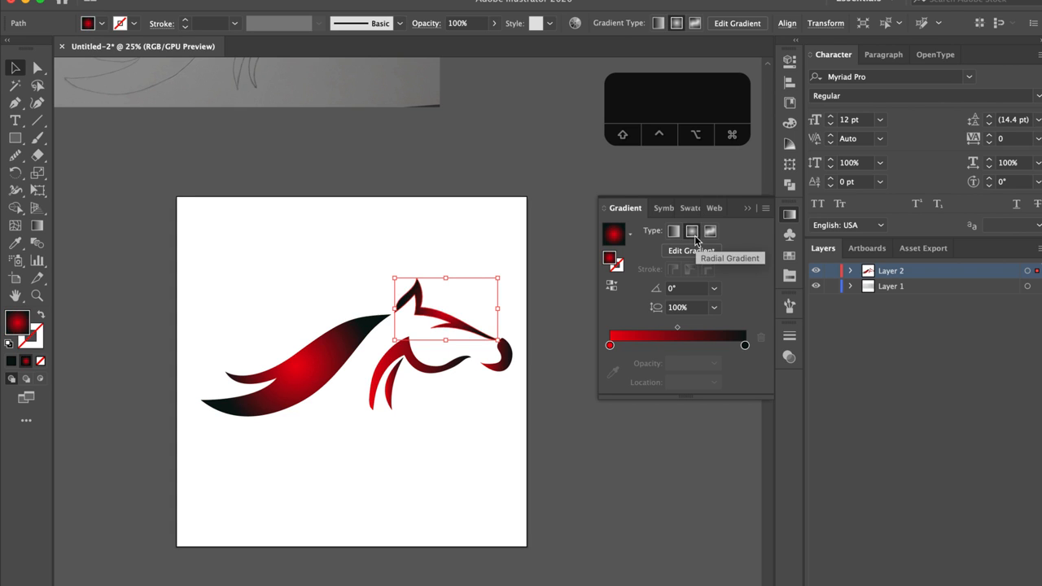
click(613, 283)
click(407, 236)
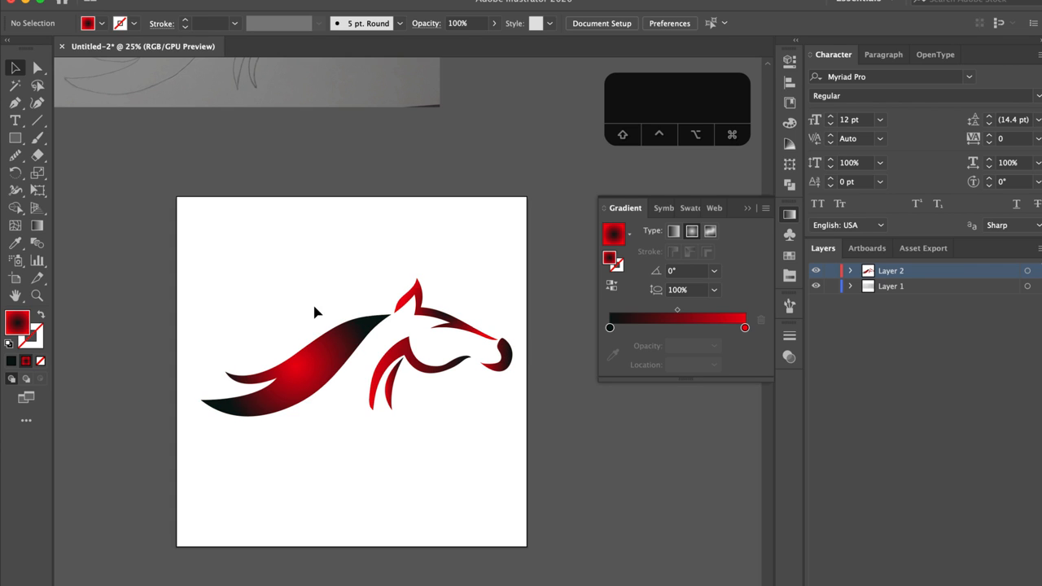
Make the muzzle's gradient radial, trying the black-to-red direction before restoring red at the center and black outward
click(500, 368)
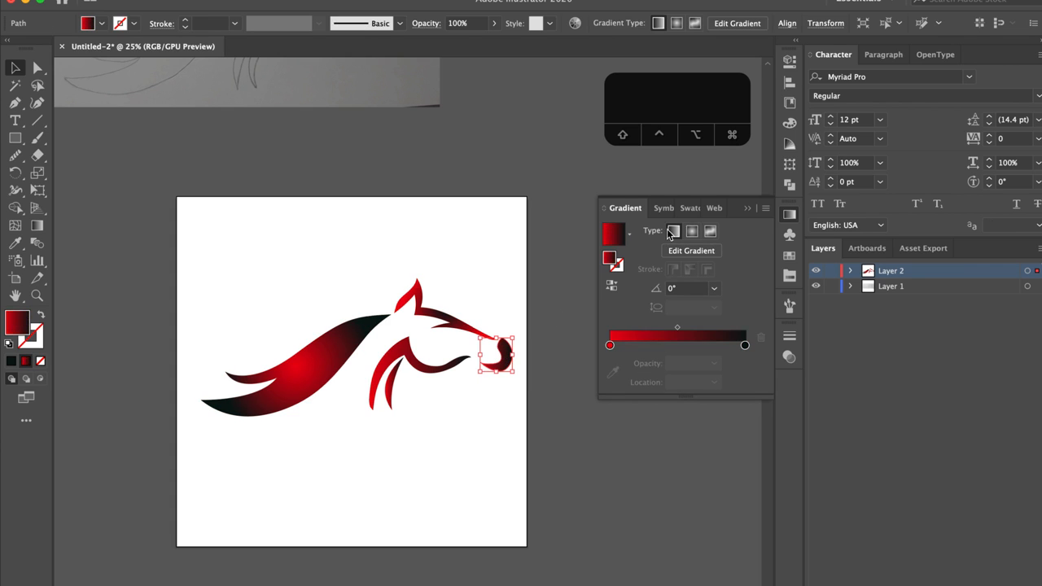
click(609, 291)
click(482, 460)
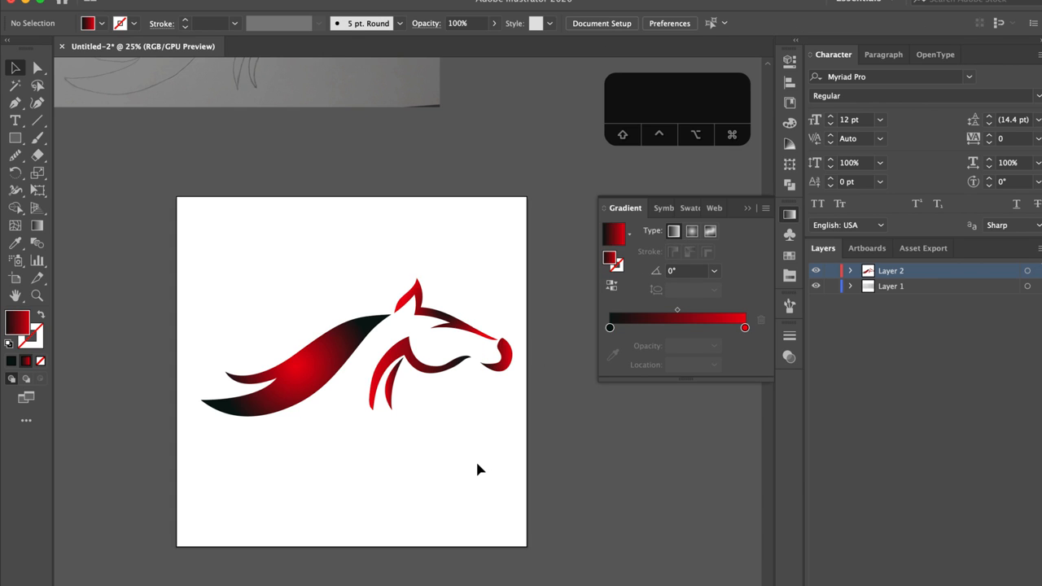
click(503, 368)
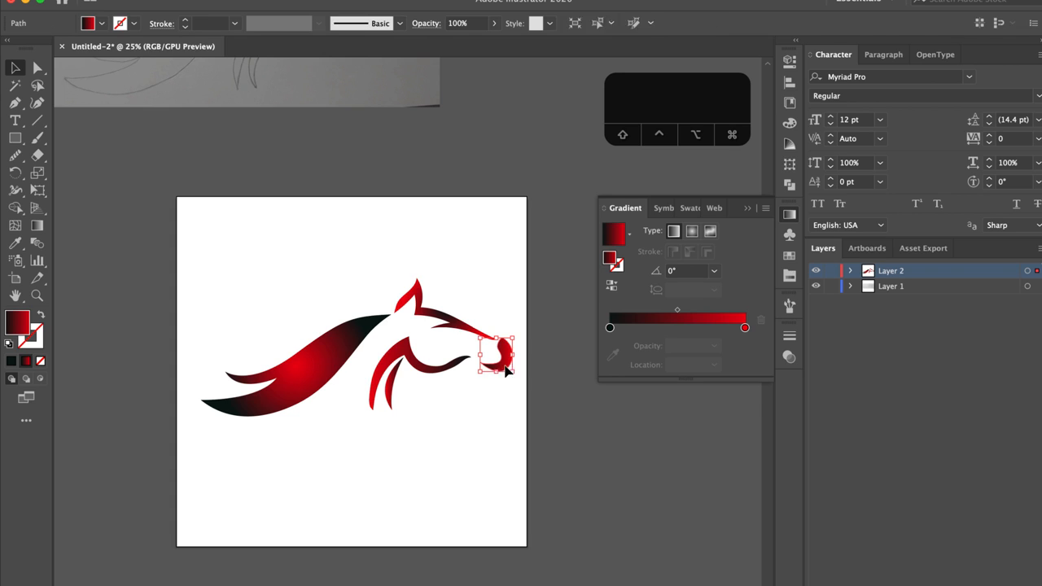
click(691, 232)
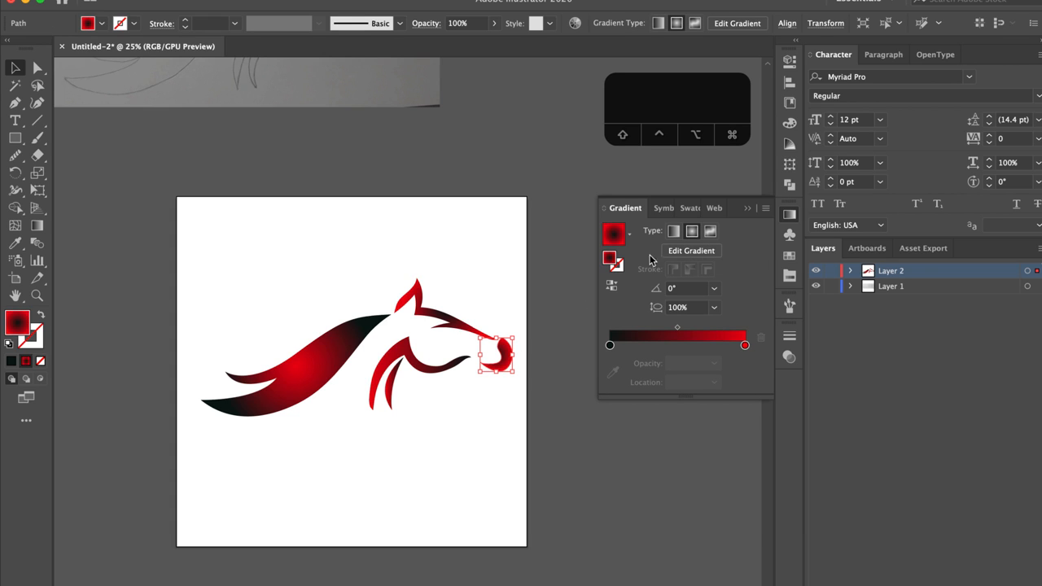
click(612, 287)
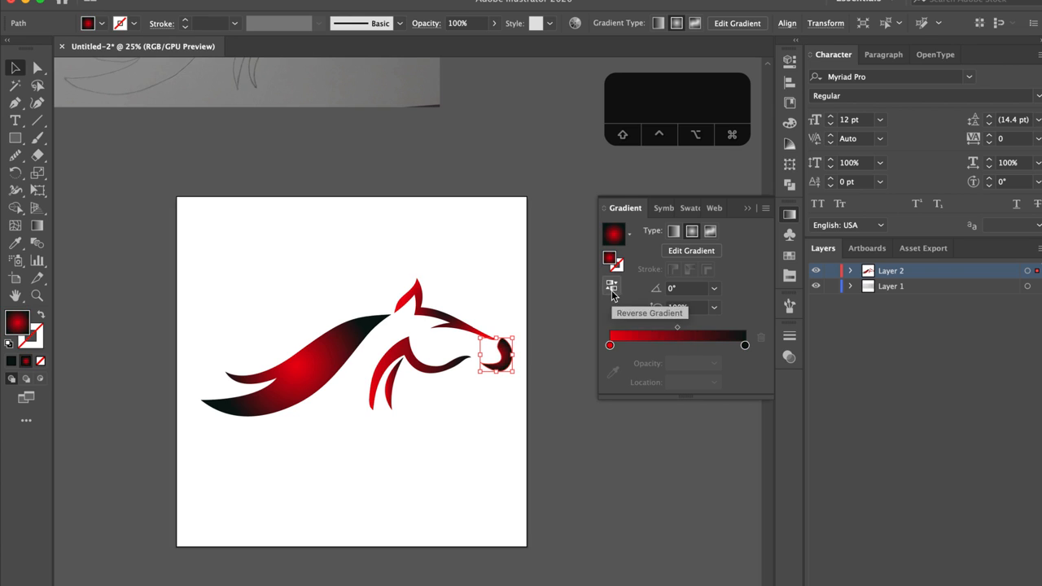
click(444, 487)
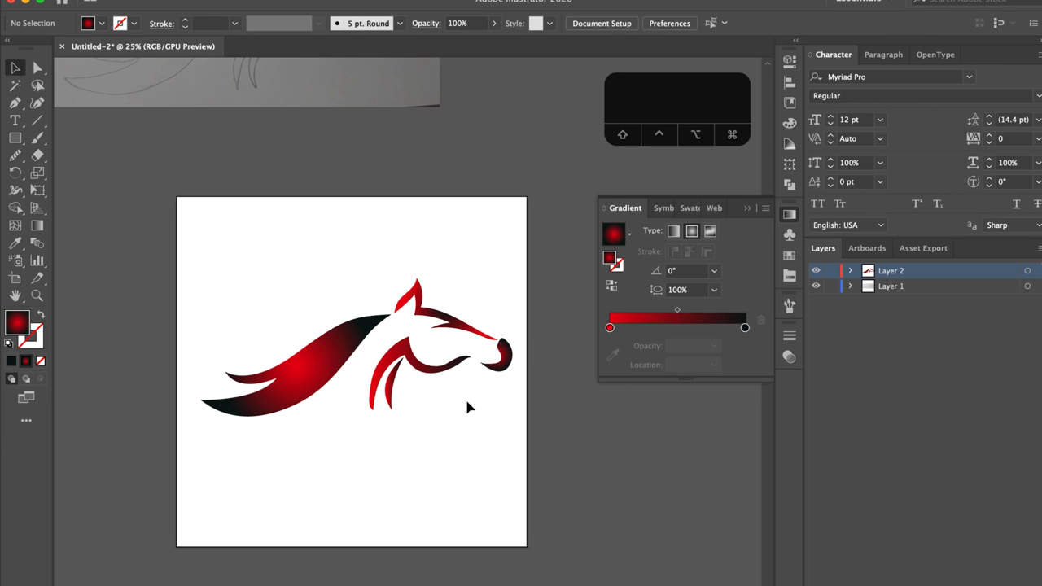
scroll(471, 389, up, 2)
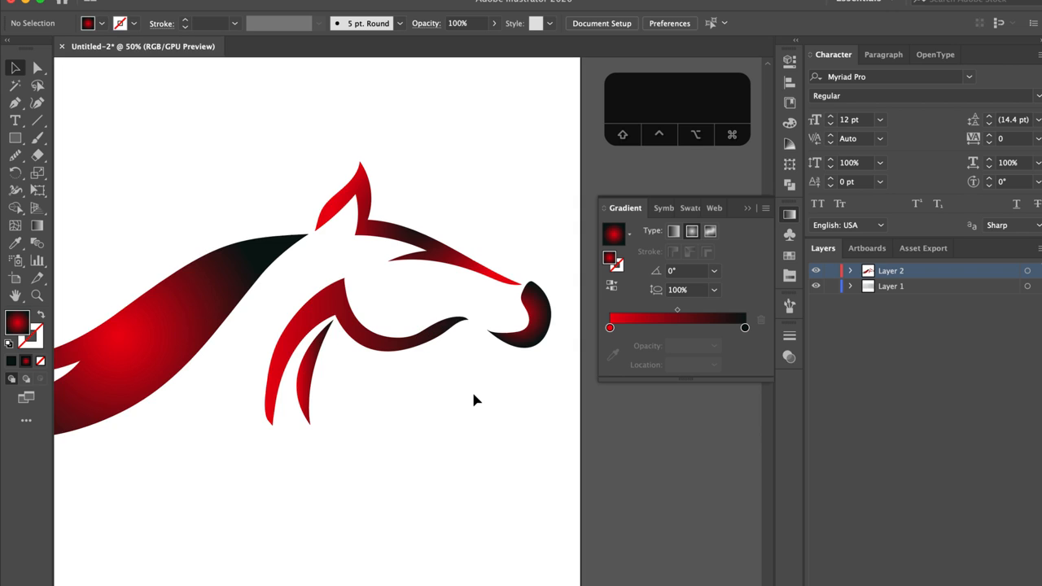
scroll(516, 353, left, 3)
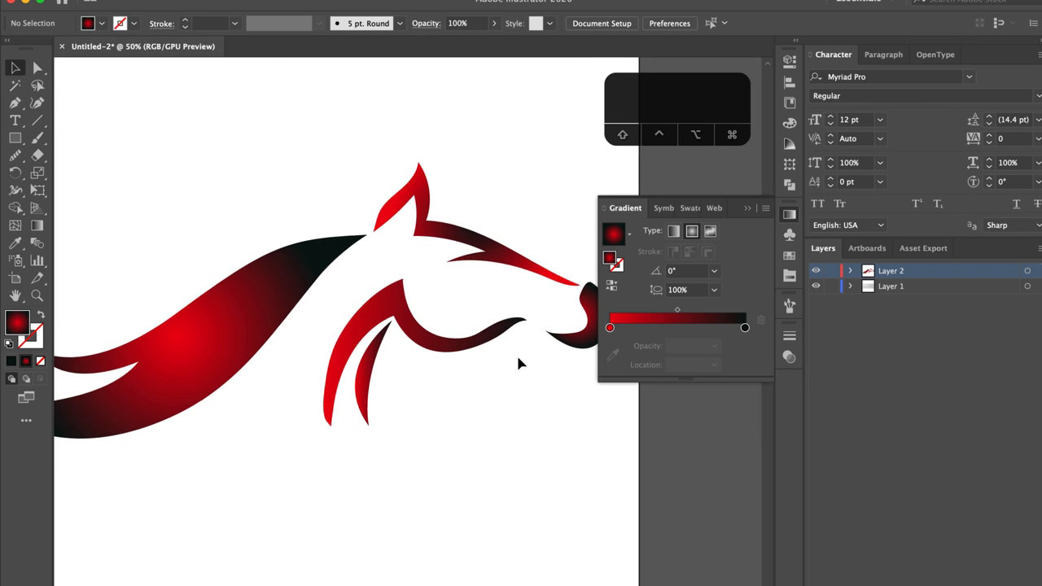
Change the neck-and-jaw shape's gradient from linear to radial, with red at the center and black toward the ends
scroll(501, 350, down, 1)
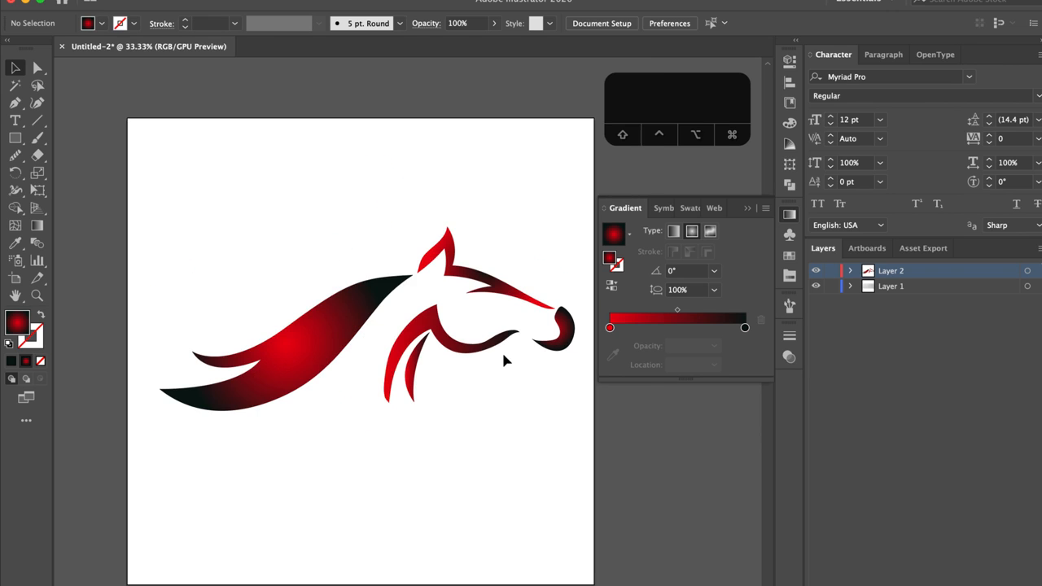
click(461, 347)
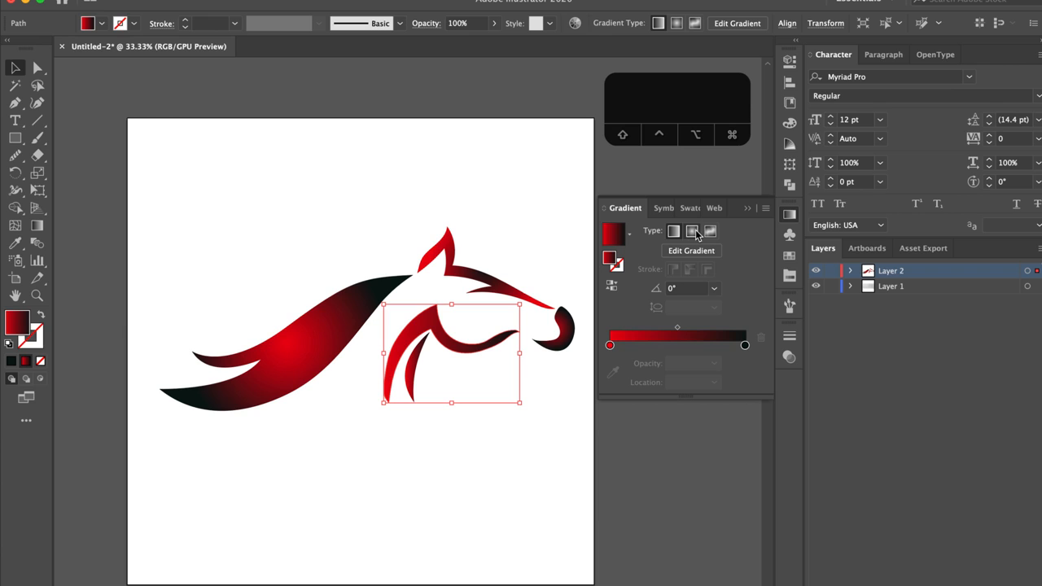
click(613, 285)
click(495, 434)
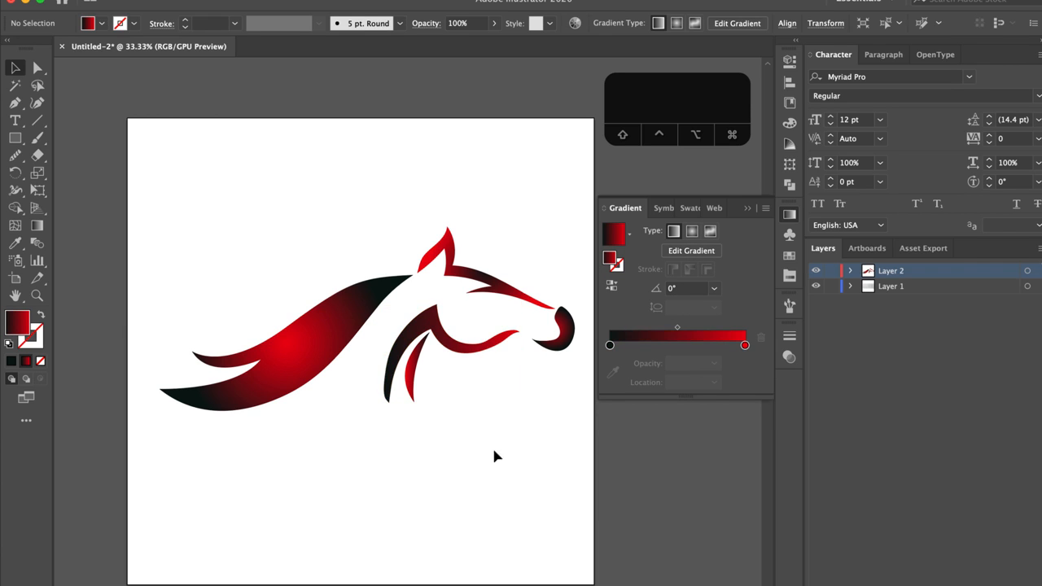
click(487, 345)
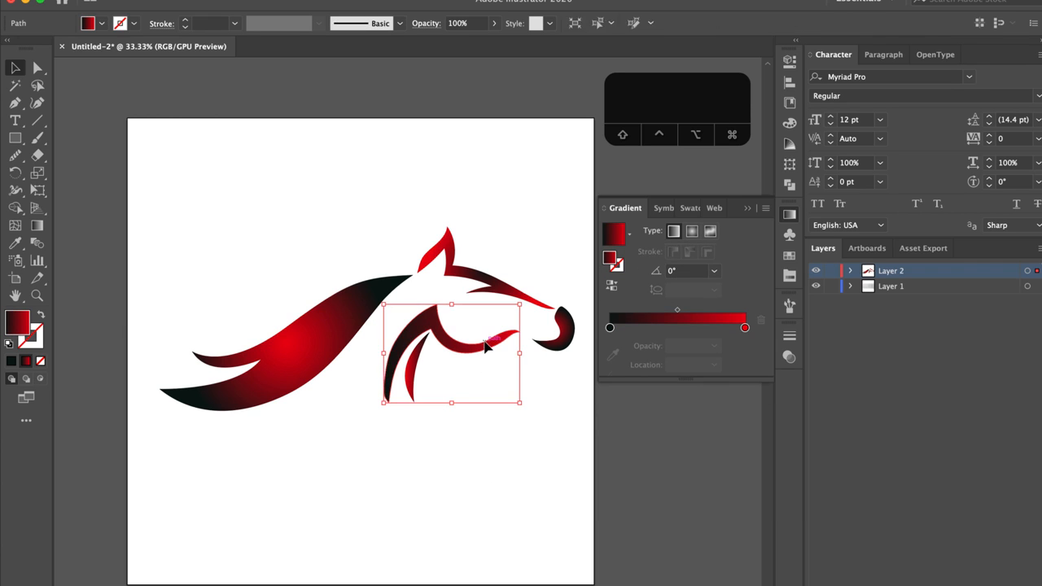
click(692, 233)
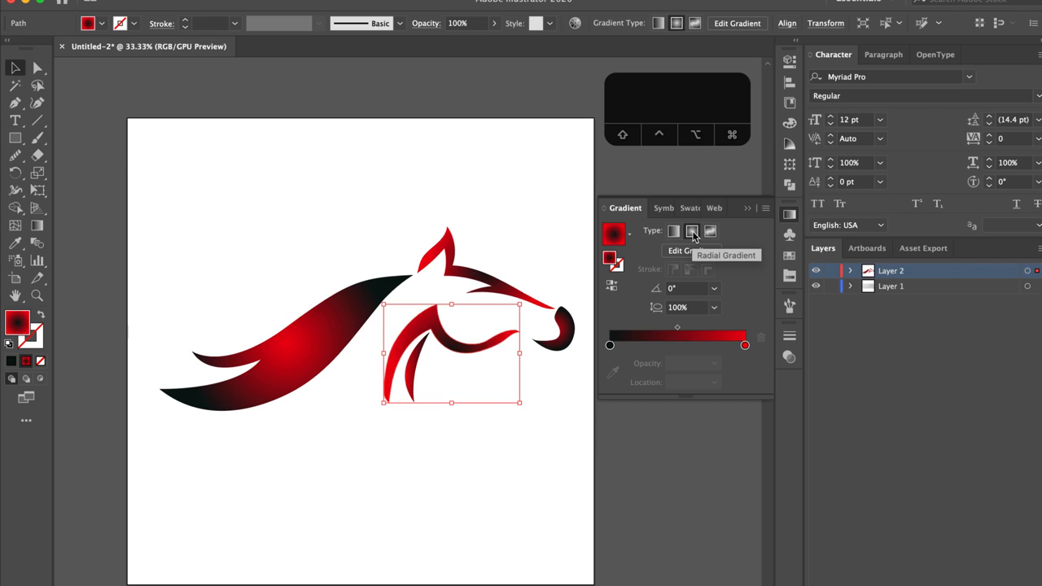
click(617, 281)
click(477, 483)
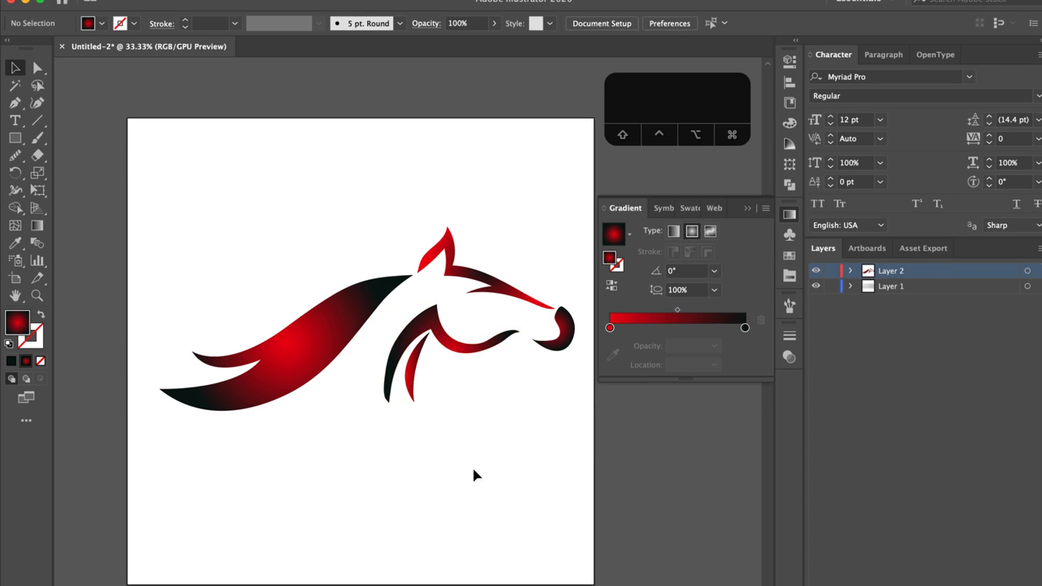
Make the small inner neck stripe's gradient radial, running from red at the center to black at the ends
click(412, 362)
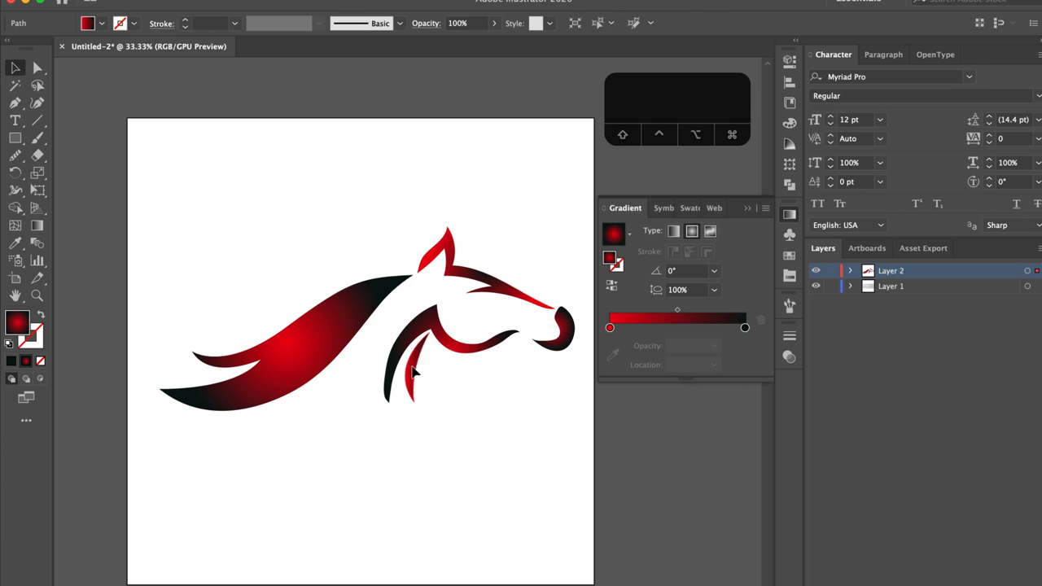
click(612, 285)
click(698, 230)
click(612, 284)
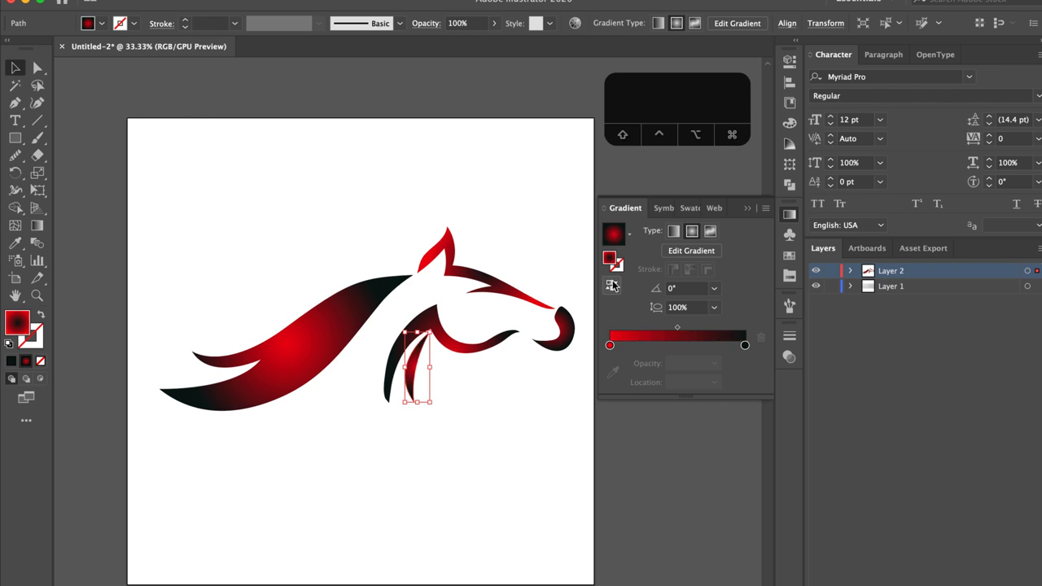
click(413, 437)
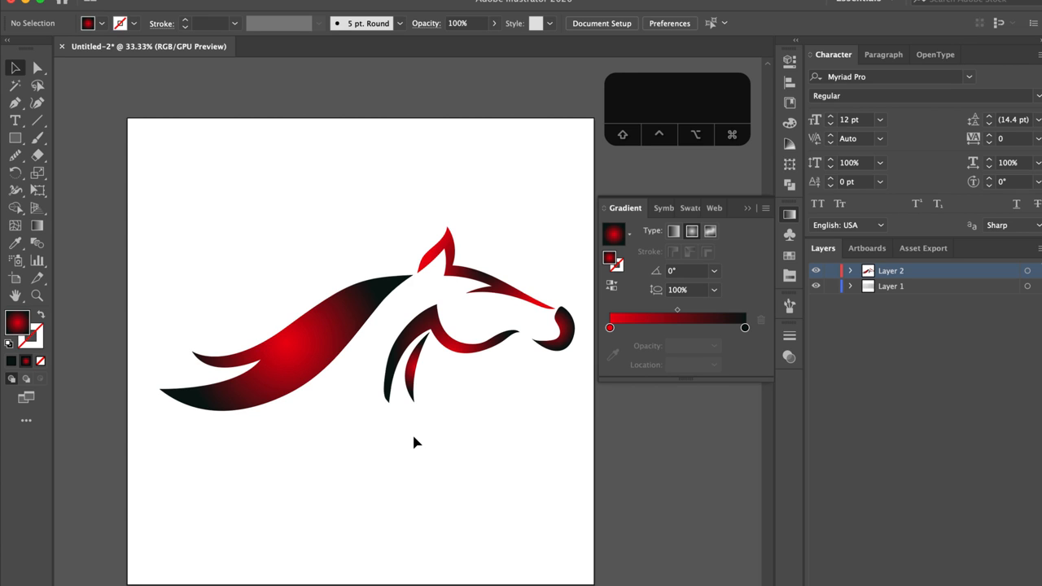
Reverse the muzzle's radial gradient to run from black at the center to red outward
scroll(413, 438, up, 2)
scroll(413, 438, right, 2)
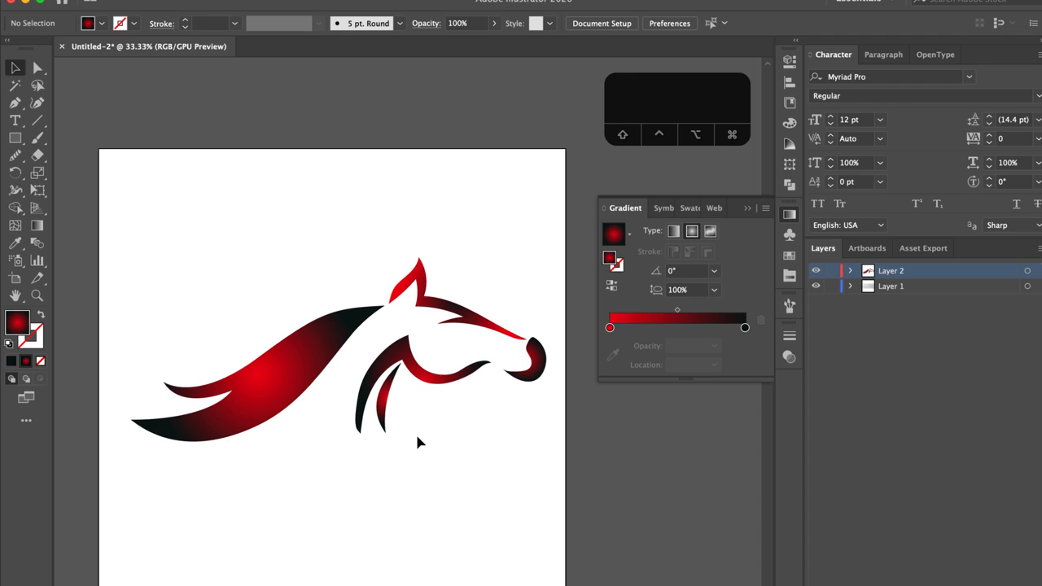
click(538, 366)
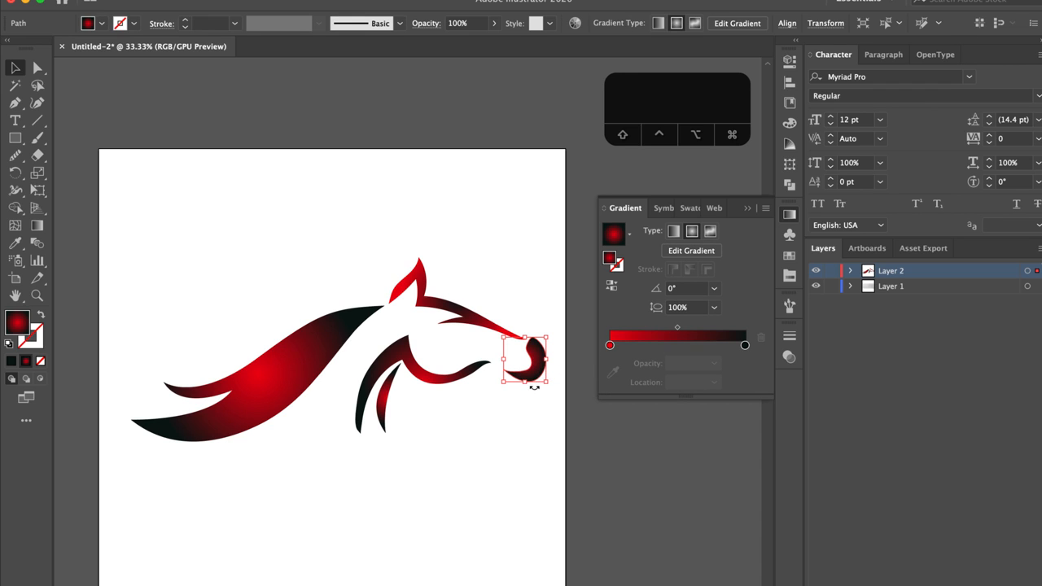
click(611, 285)
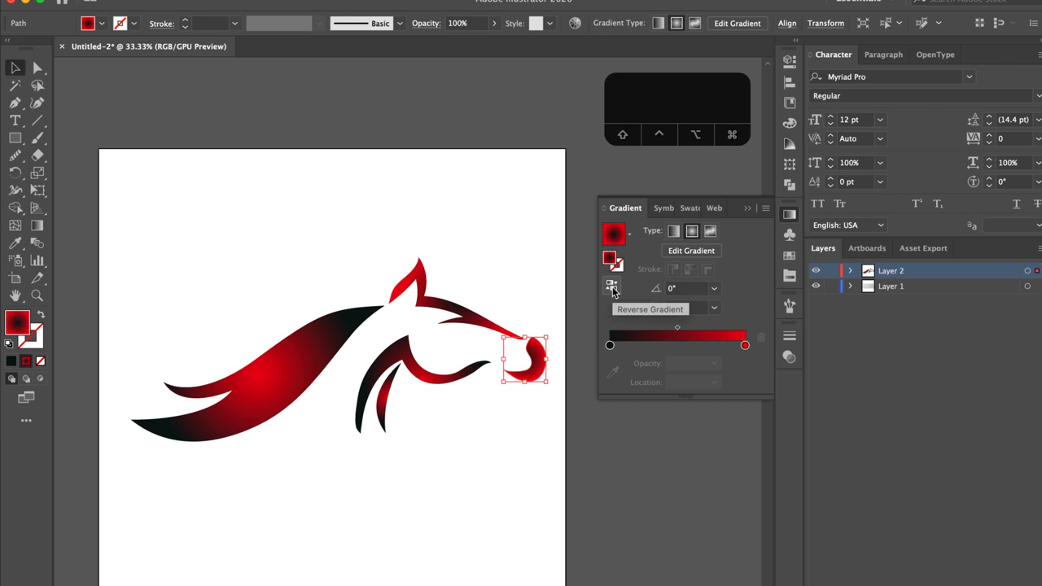
click(518, 448)
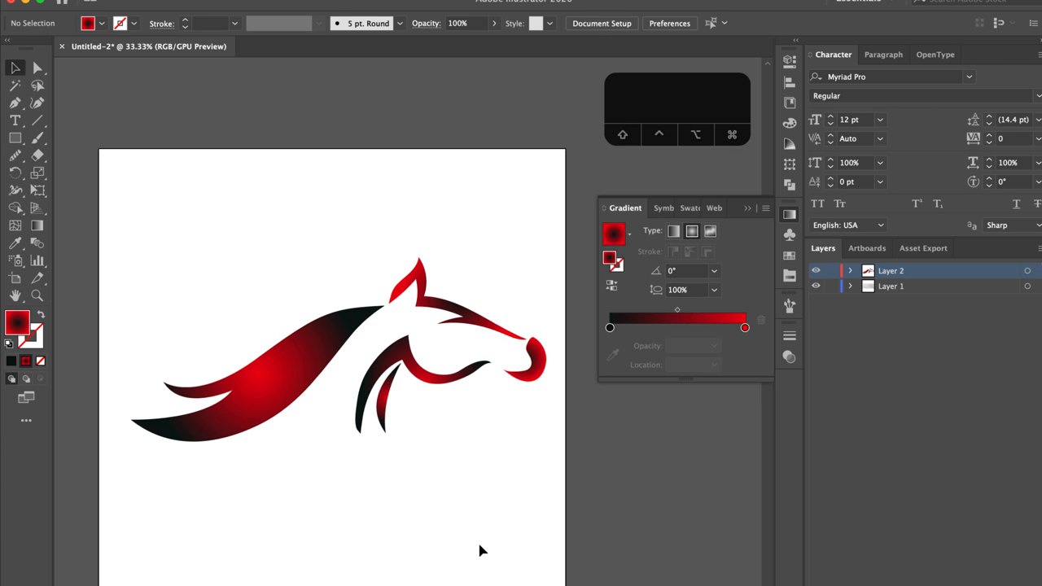
Try a linear gradient in both directions on the muzzle, returning it to the radial black-to-red gradient
click(529, 382)
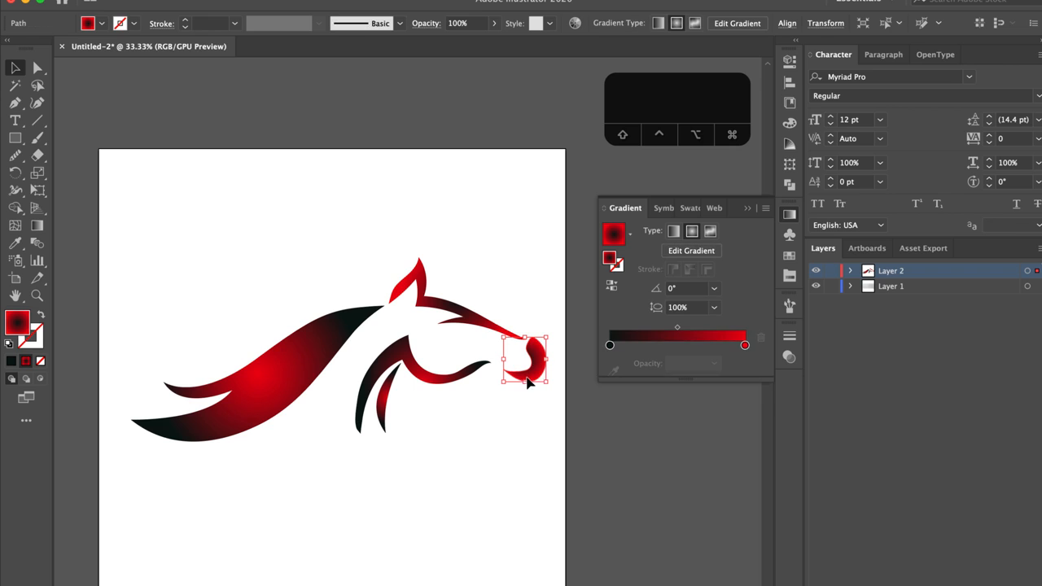
click(676, 235)
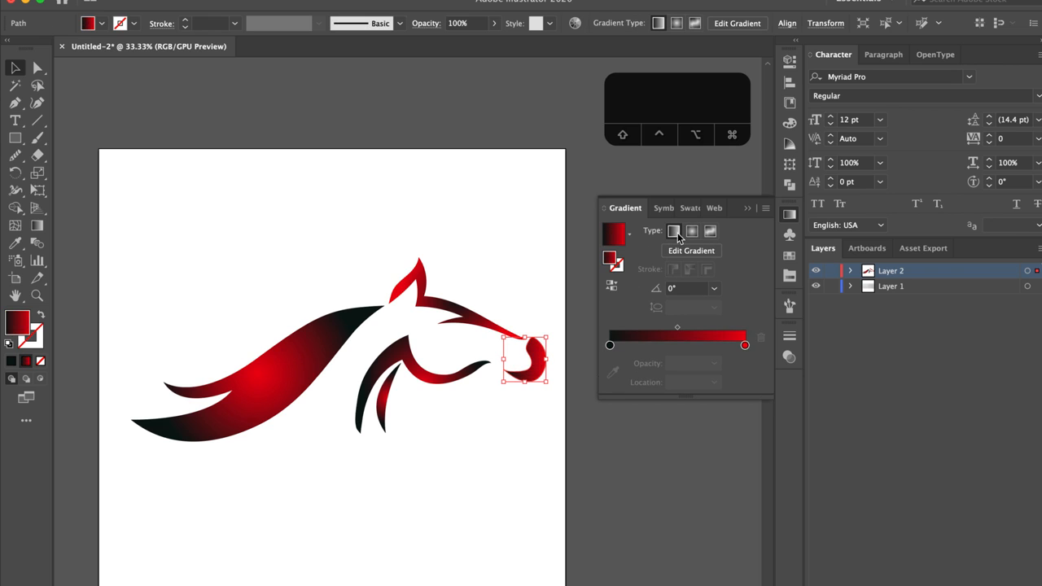
click(612, 285)
click(611, 284)
click(477, 452)
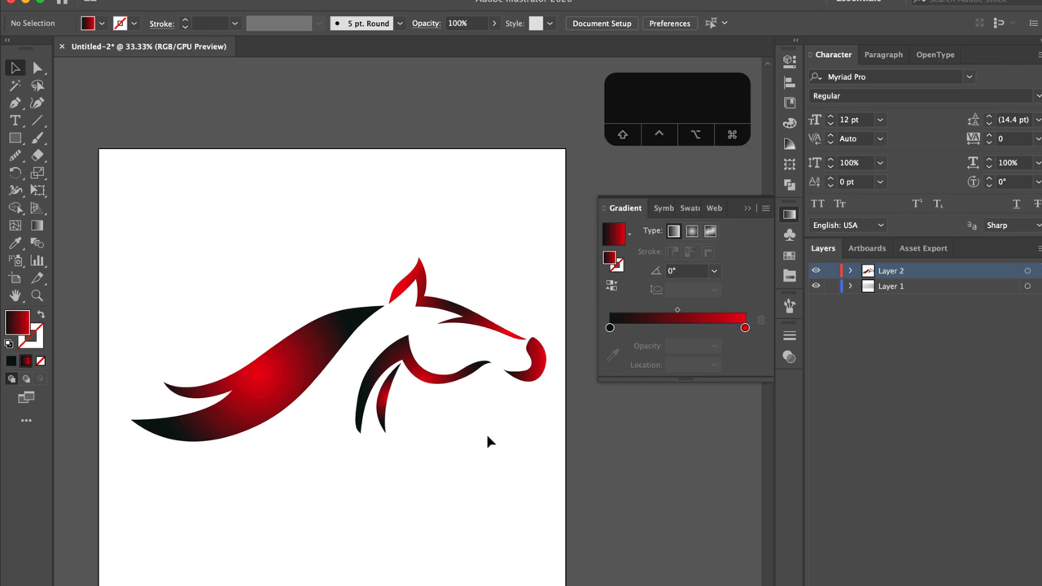
click(528, 383)
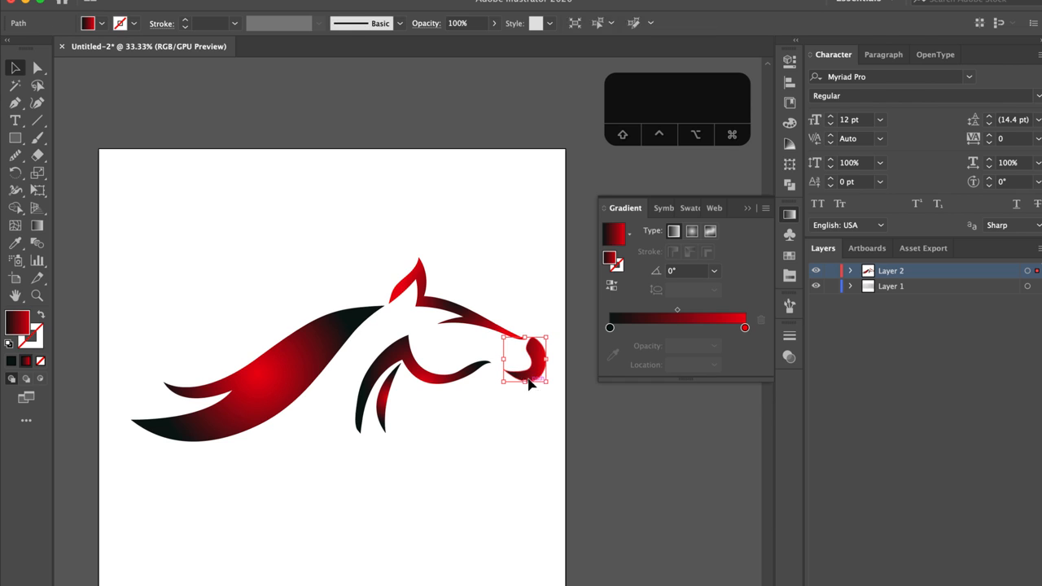
click(692, 233)
click(612, 286)
click(611, 286)
click(490, 458)
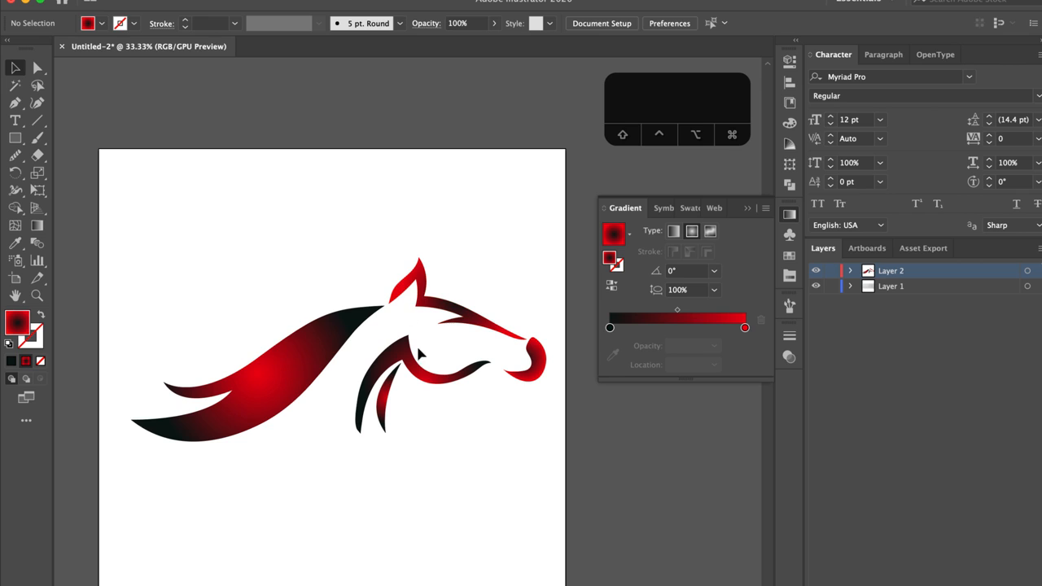
Duplicate the mane and place the copy slightly above the original, overlapping most of it
click(747, 208)
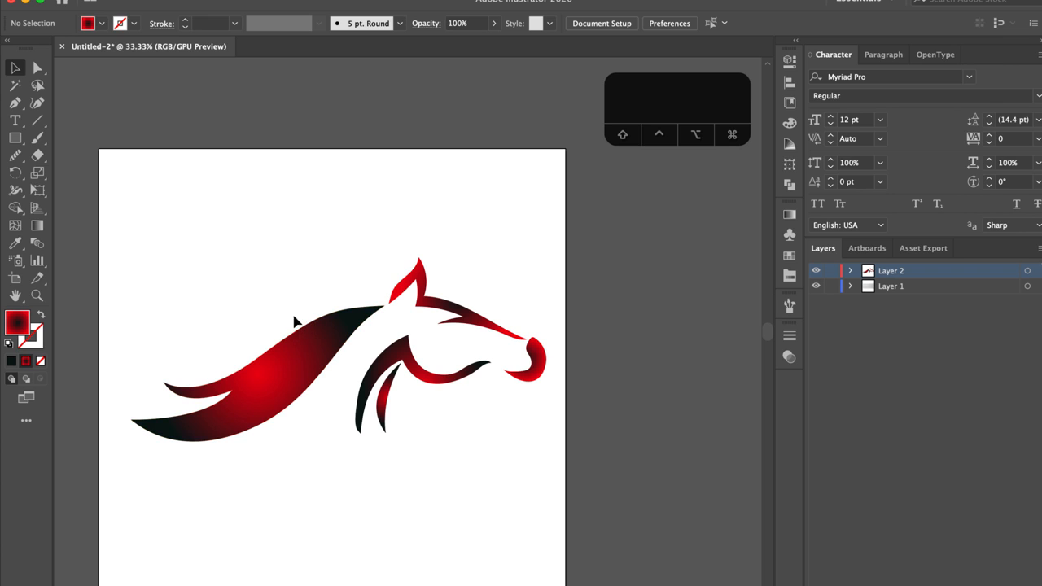
click(288, 350)
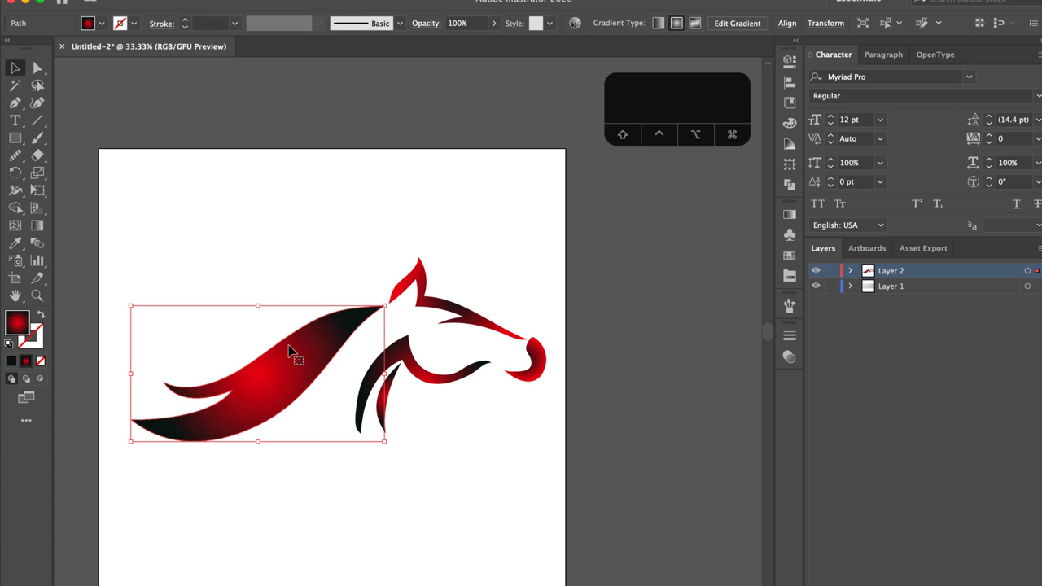
drag(288, 367, 286, 356)
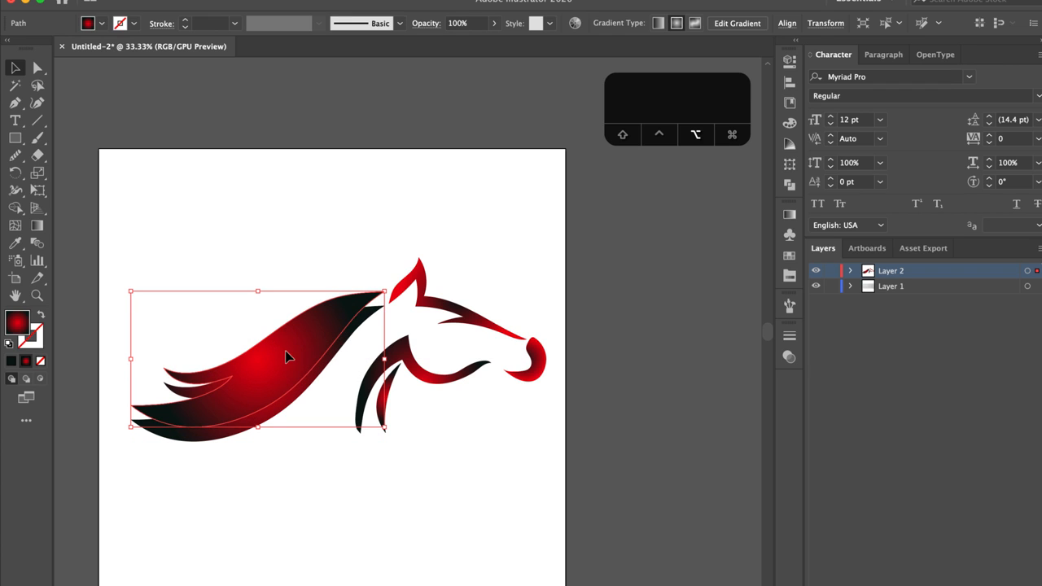
click(268, 489)
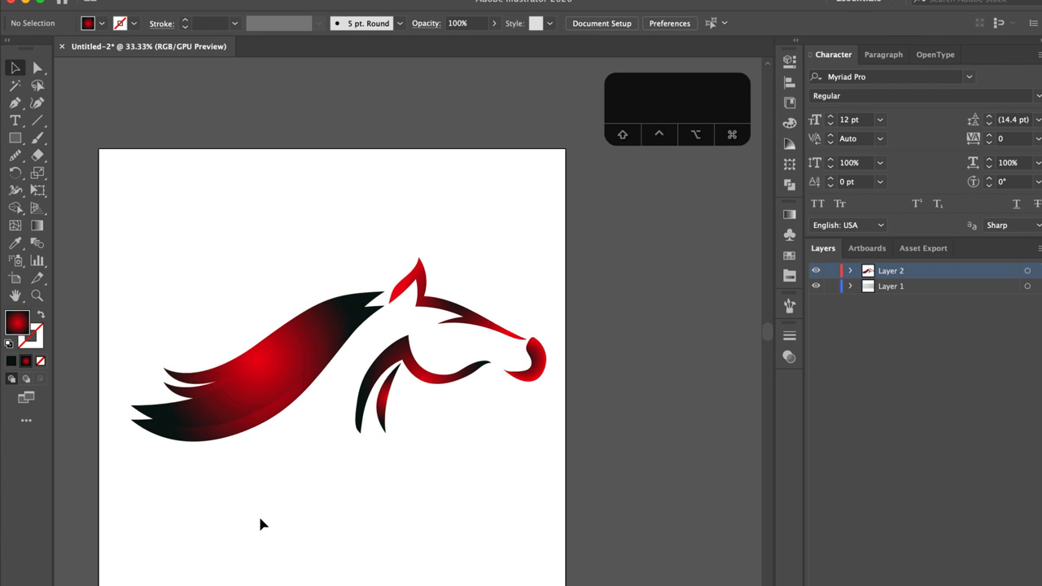
Reverse the radial gradient of the upper mane copy so it runs from black at the center to red
click(280, 361)
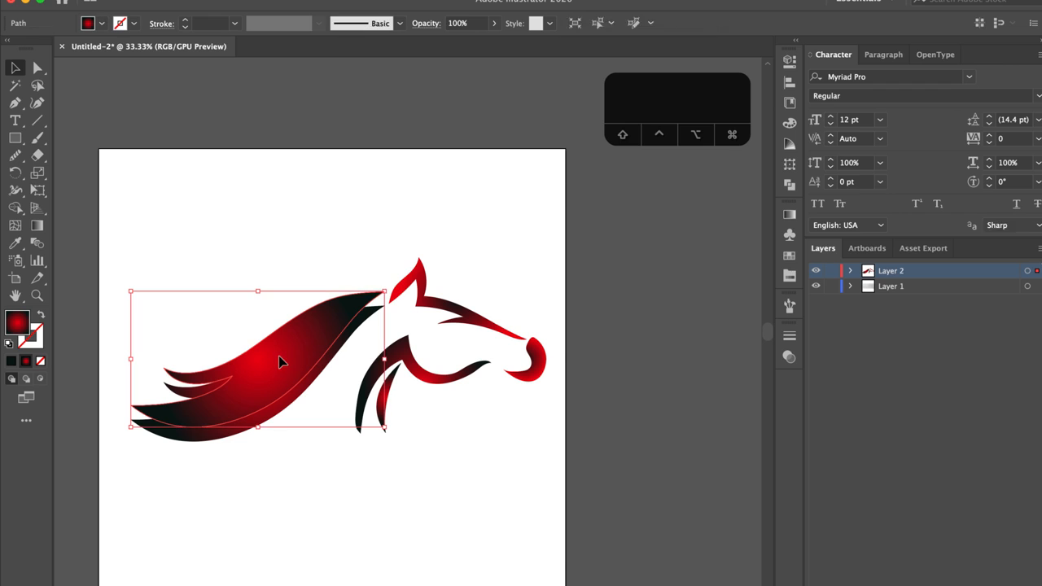
click(788, 214)
click(612, 286)
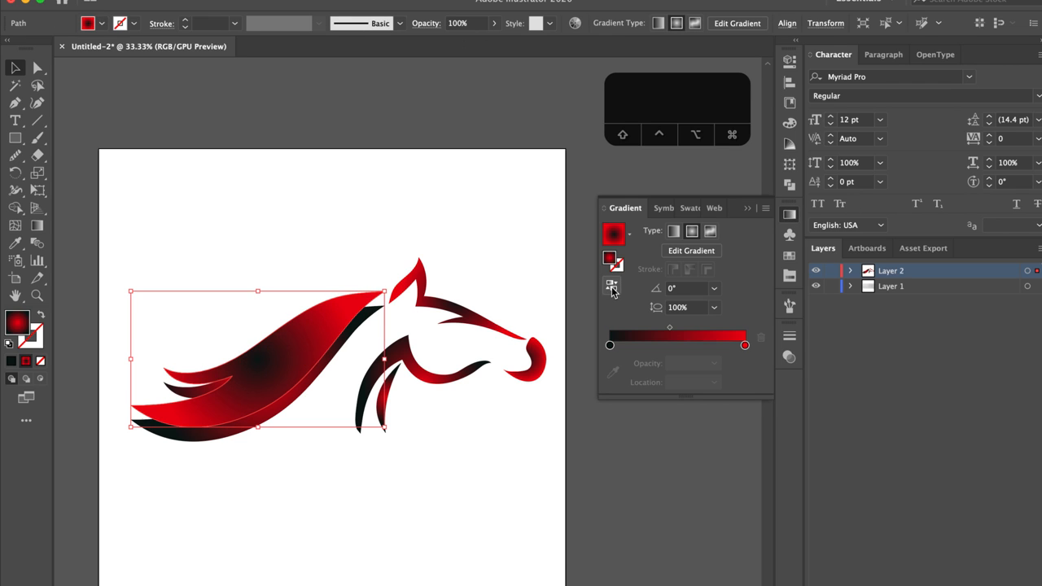
click(340, 490)
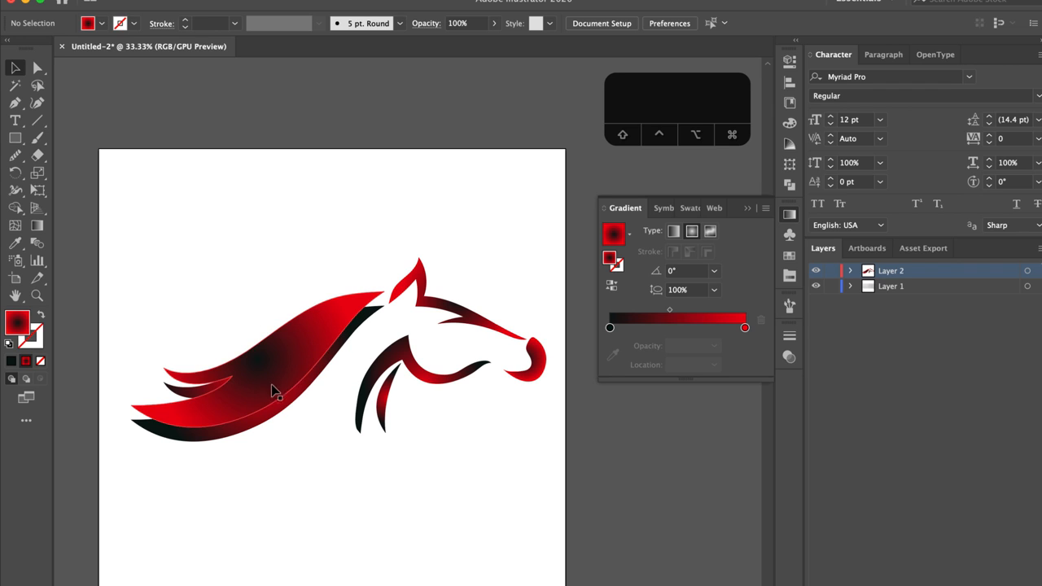
Select both mane shapes and try merging the thin upper strand with the strip above it using Shape Builder, undoing the merge
drag(171, 326, 287, 514)
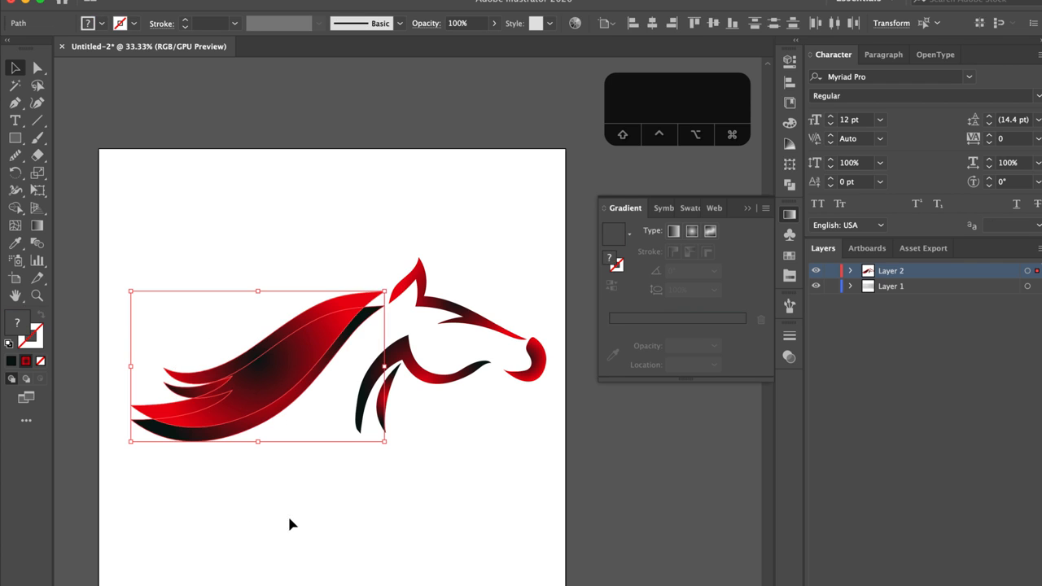
click(13, 211)
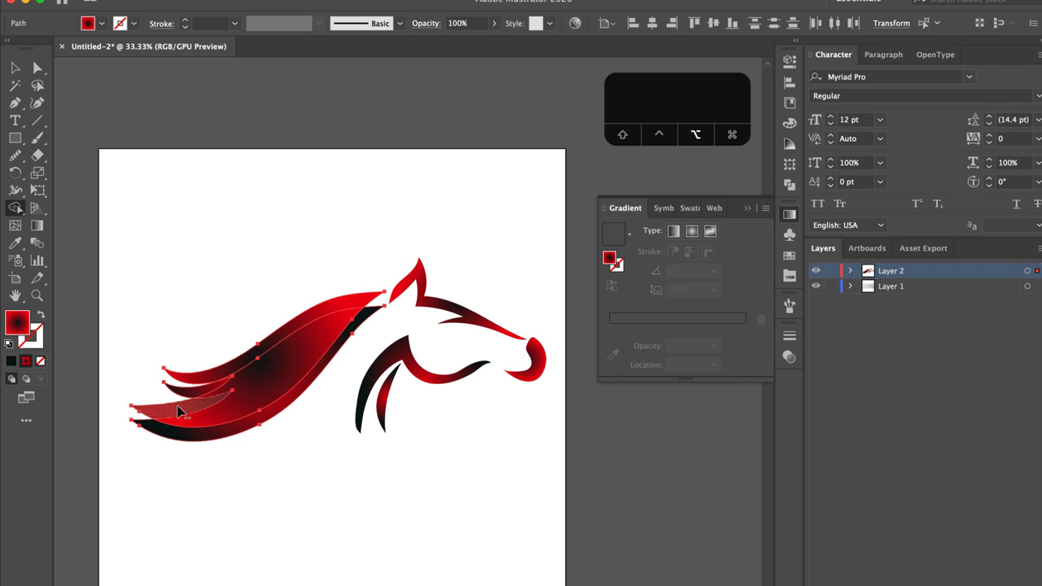
scroll(173, 407, up, 3)
scroll(371, 397, up, 1)
scroll(383, 400, left, 2)
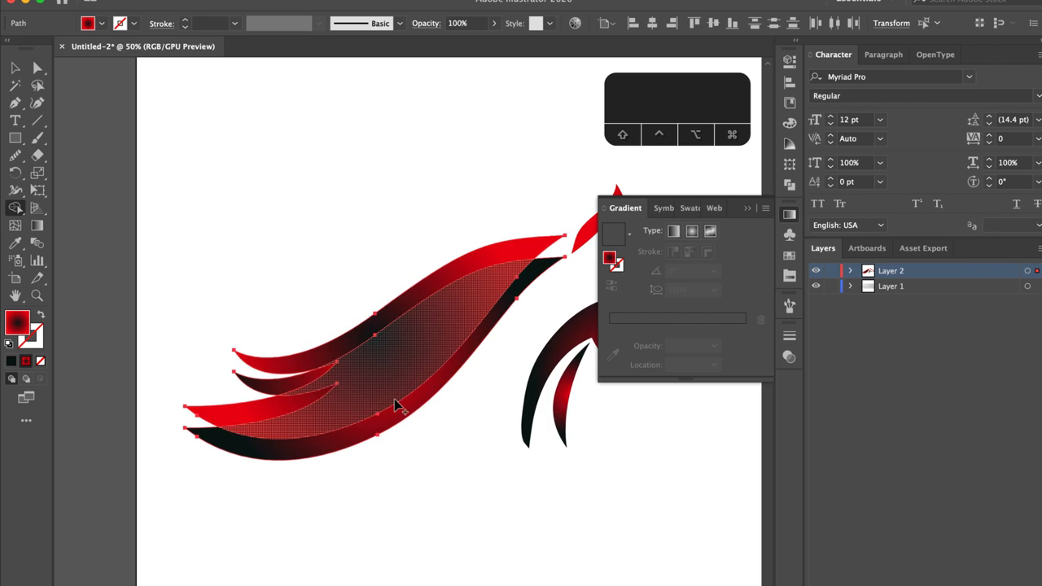
click(746, 208)
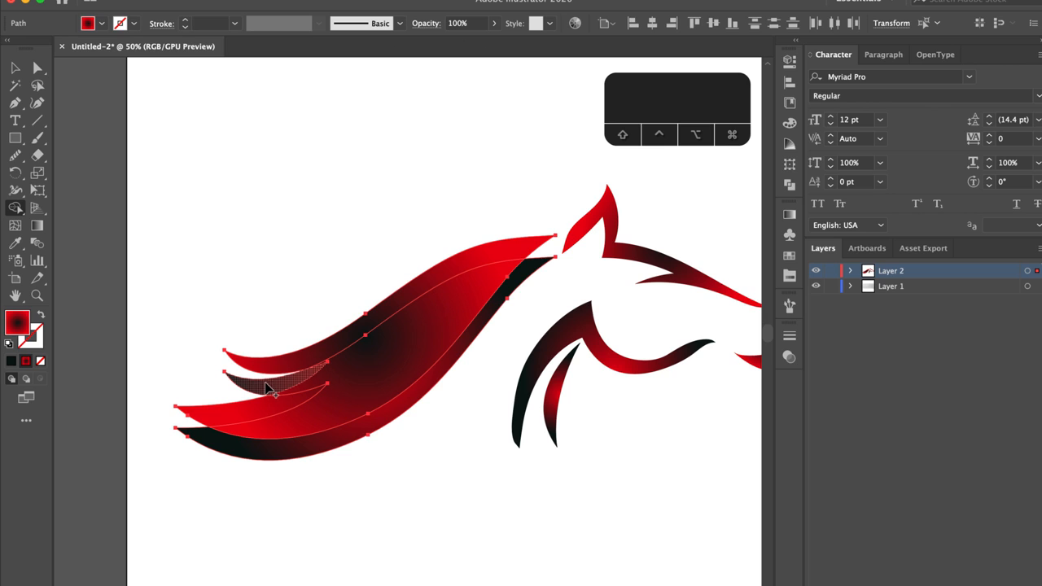
drag(265, 382, 281, 353)
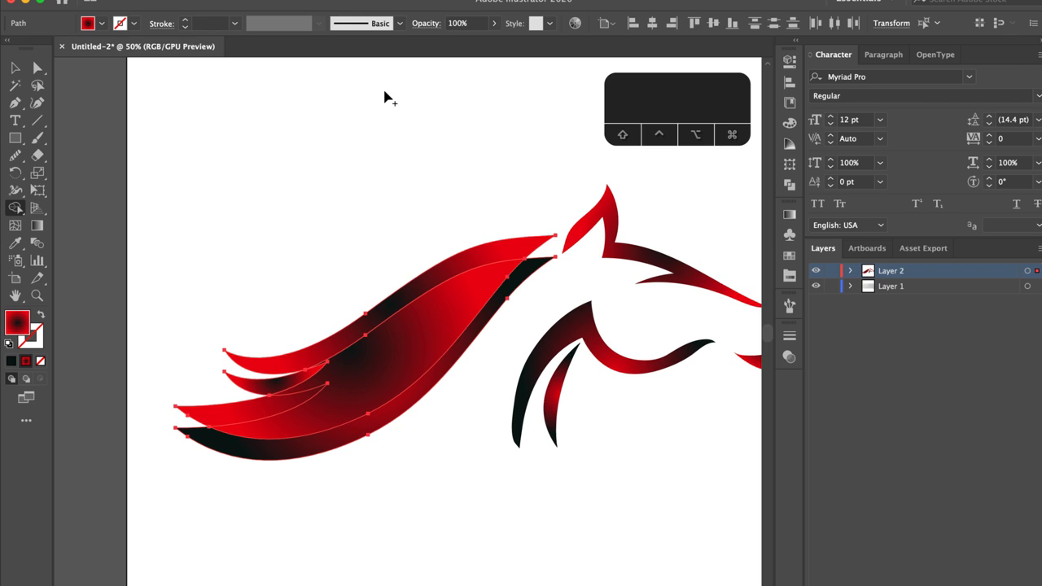
key(super+z)
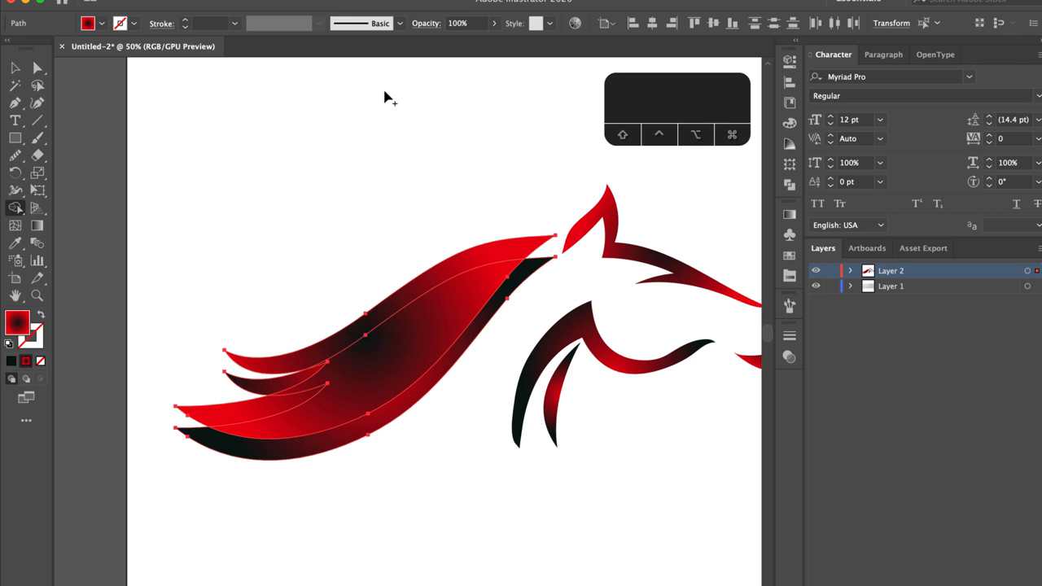
With Shape Builder, delete the strip protruding above the original mane and turn the two thin tail strands into separate shapes
alt+click(399, 301)
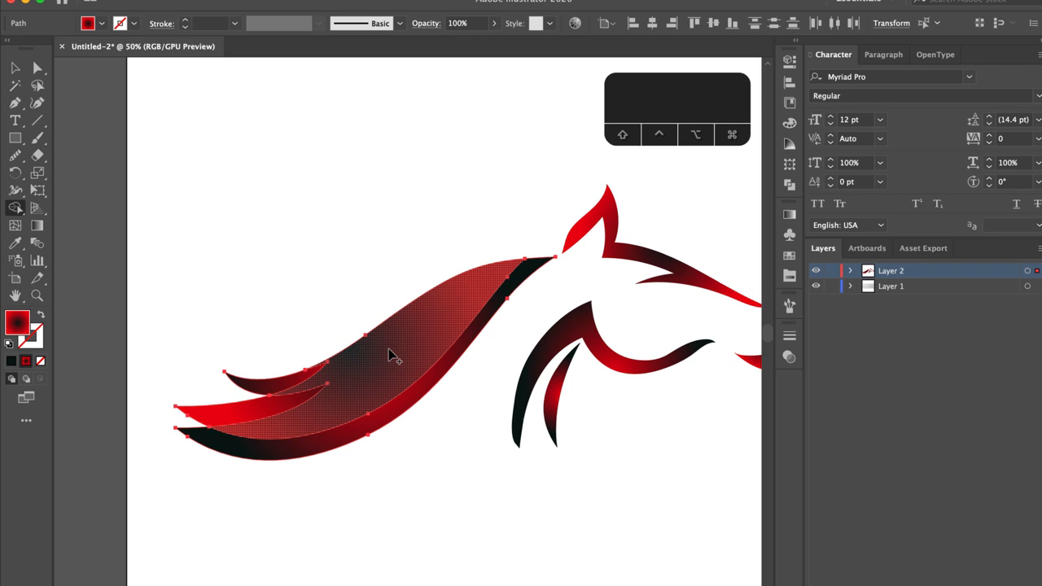
click(362, 323)
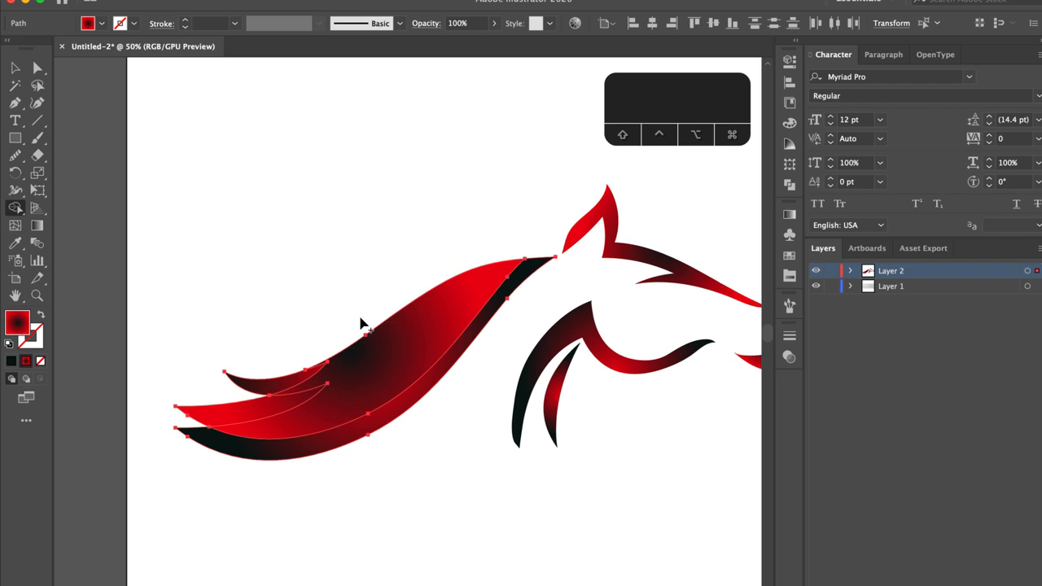
click(295, 379)
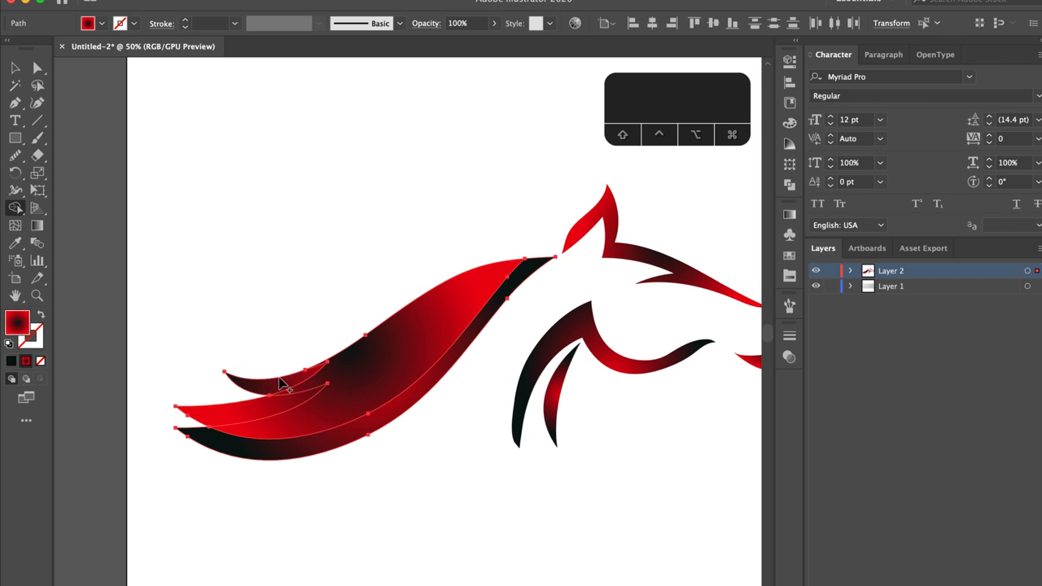
click(245, 406)
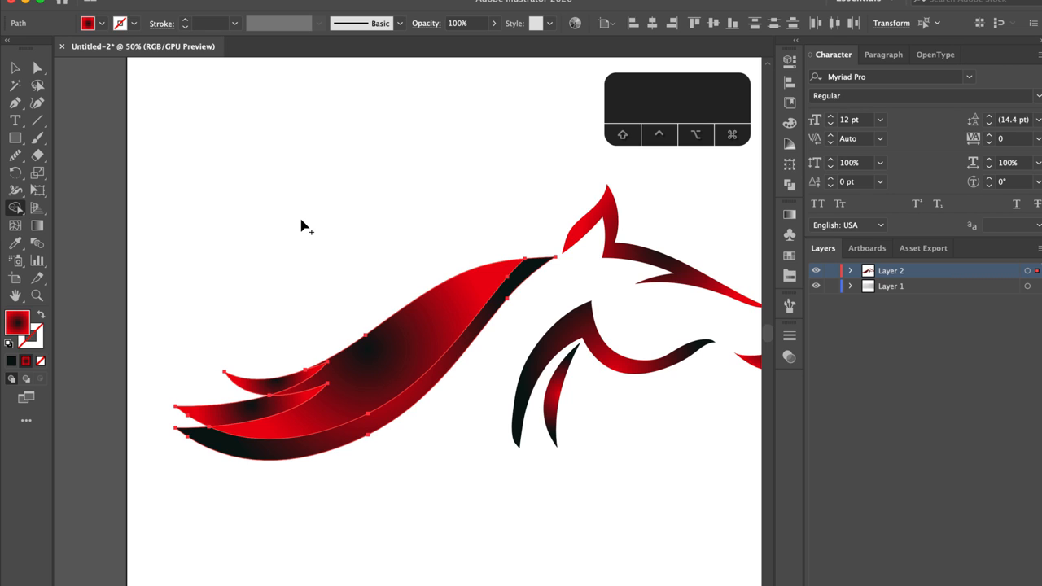
Undo the last change to the lower tail strand, and delete both thin tail strands with Shape Builder
key(super+z)
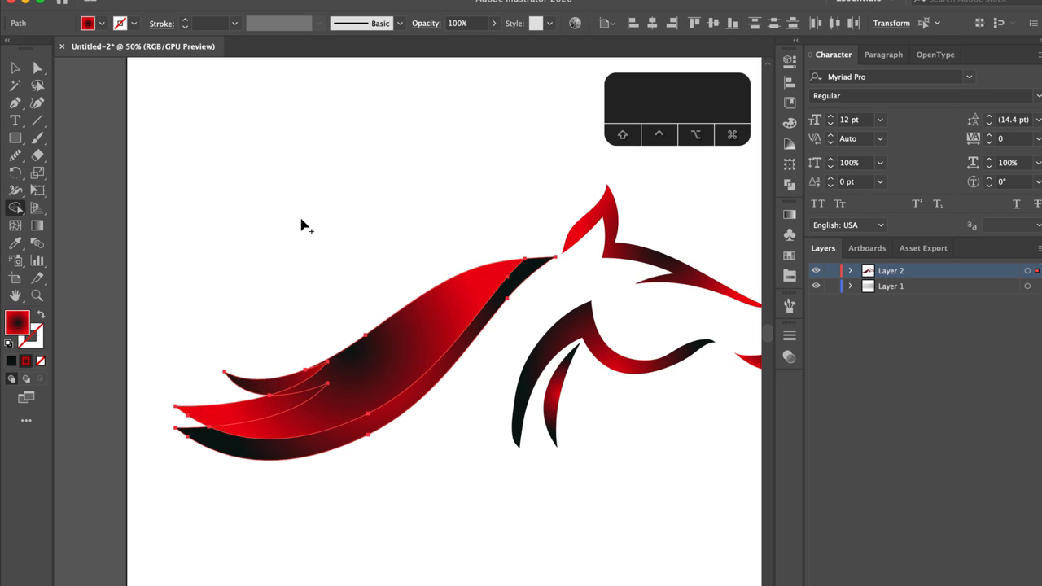
alt+click(236, 412)
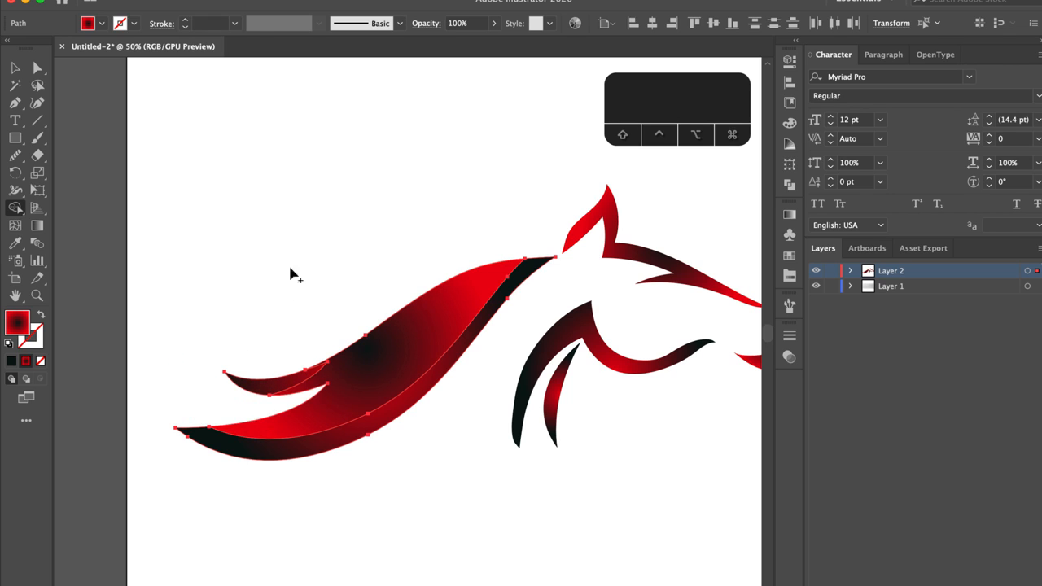
alt+click(262, 379)
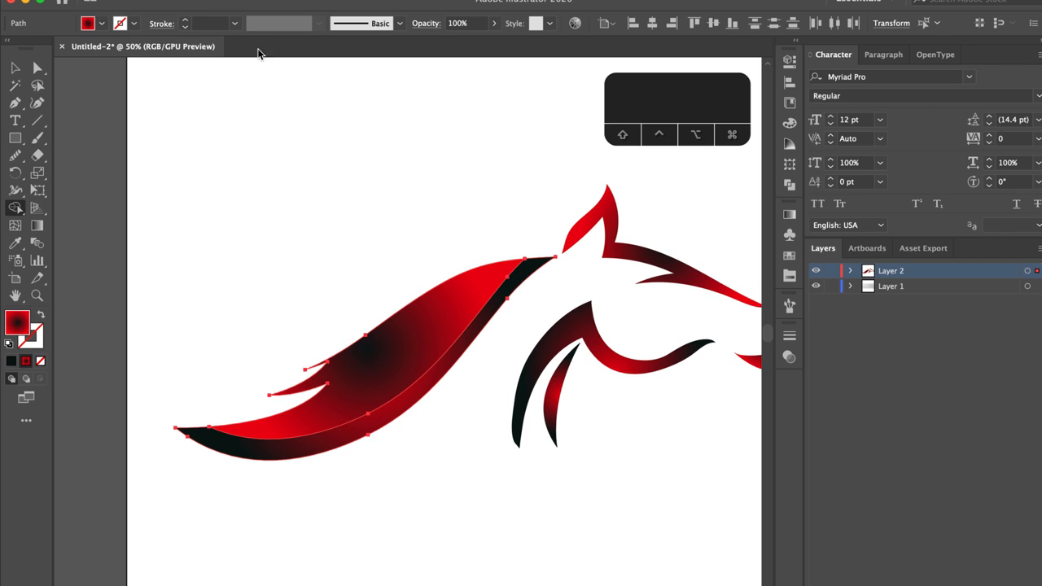
key(v)
click(296, 218)
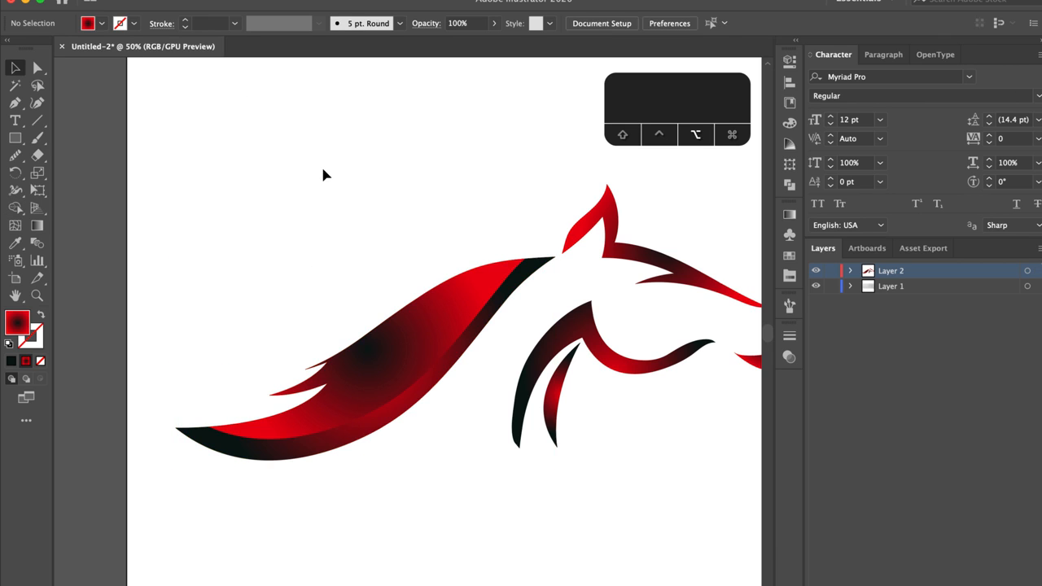
scroll(322, 175, down, 1)
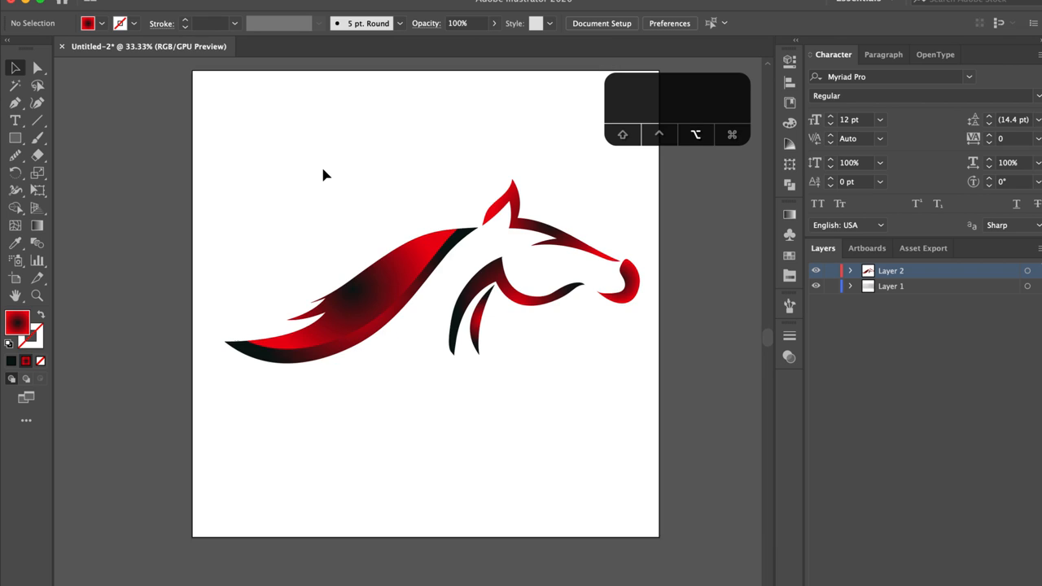
scroll(302, 269, down, 1)
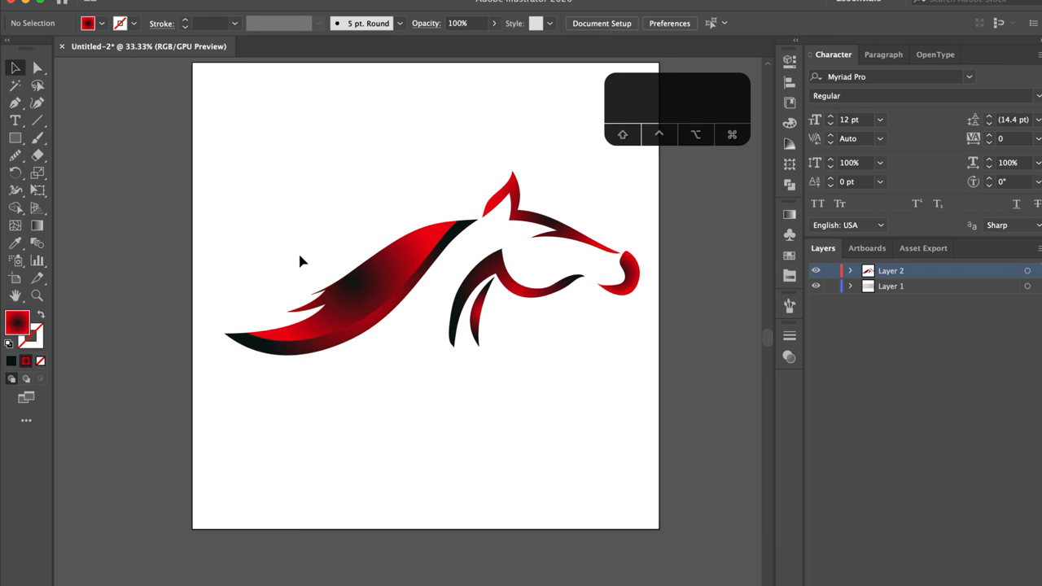
scroll(284, 269, up, 2)
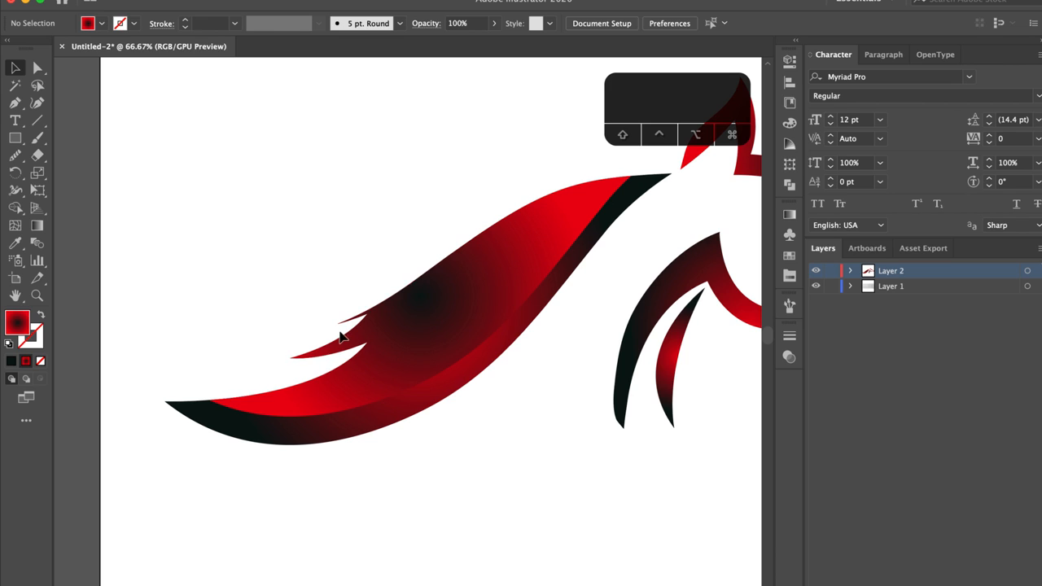
With both mane shapes selected, undo the upper tail strand's deletion and merge that strand into the upper mane copy with Shape Builder
drag(324, 285, 426, 470)
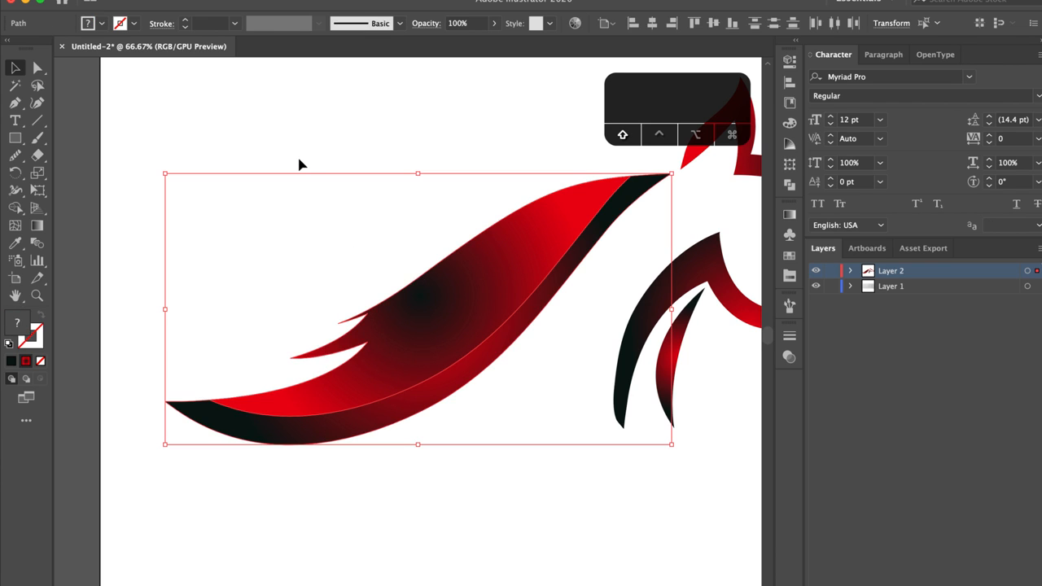
key(shift+m)
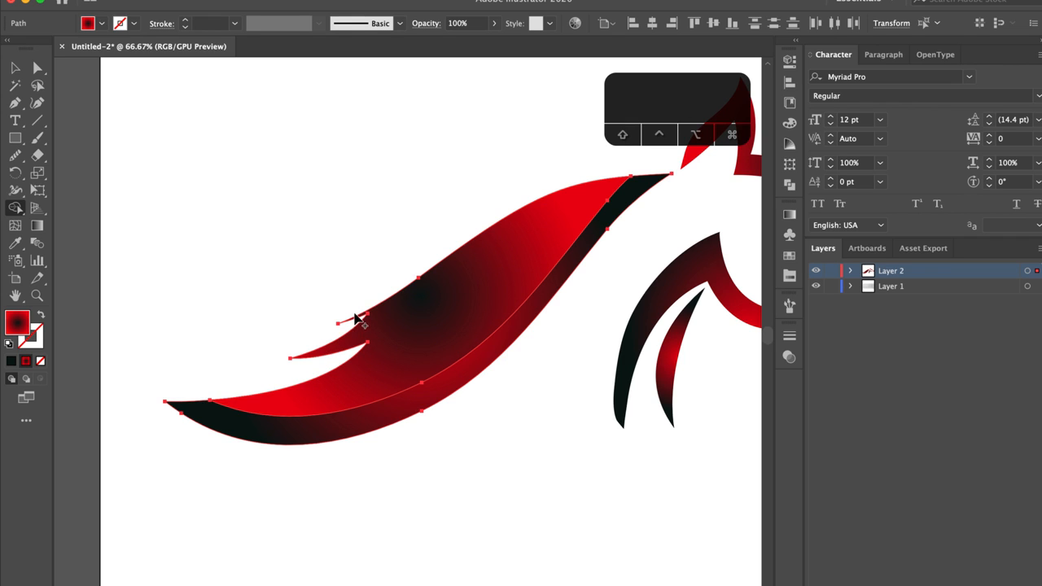
scroll(356, 322, up, 5)
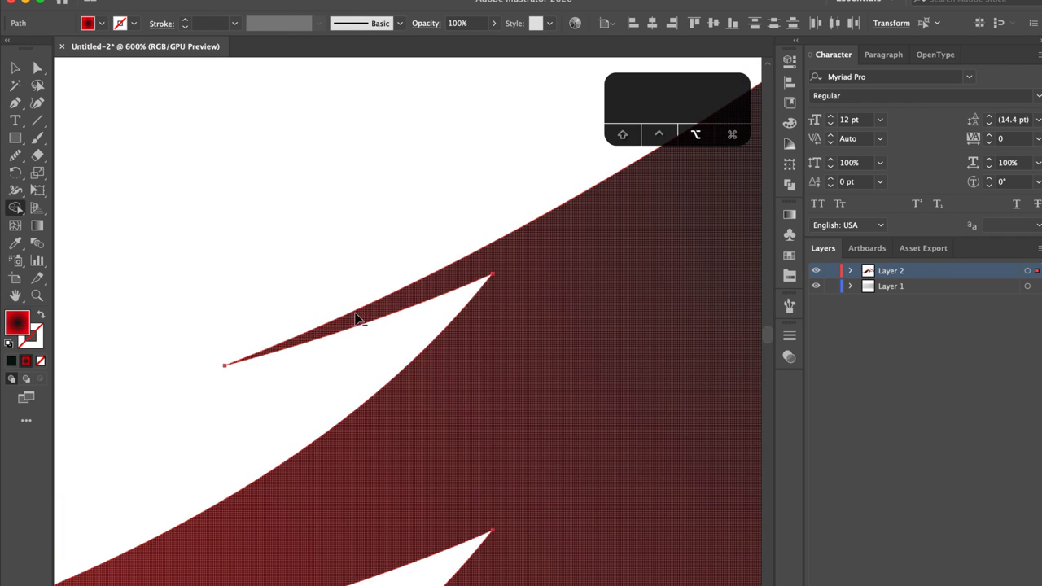
scroll(356, 321, down, 4)
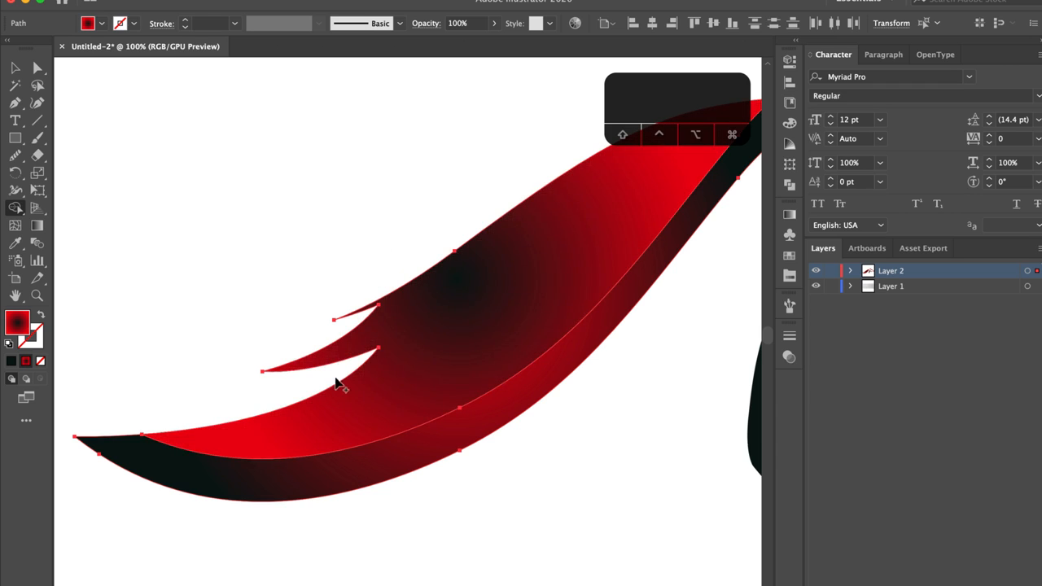
key(super+z)
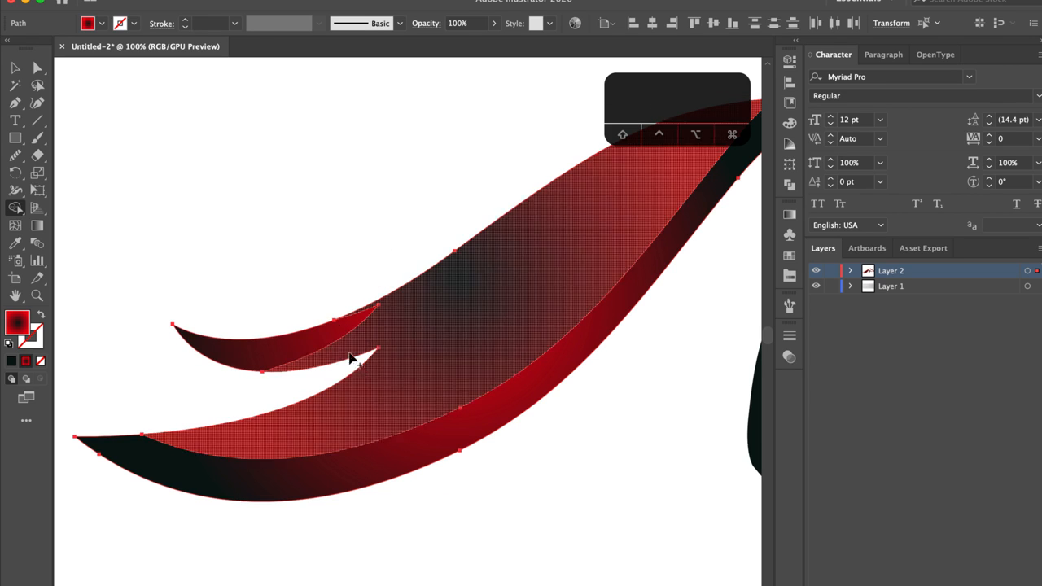
drag(315, 345, 339, 353)
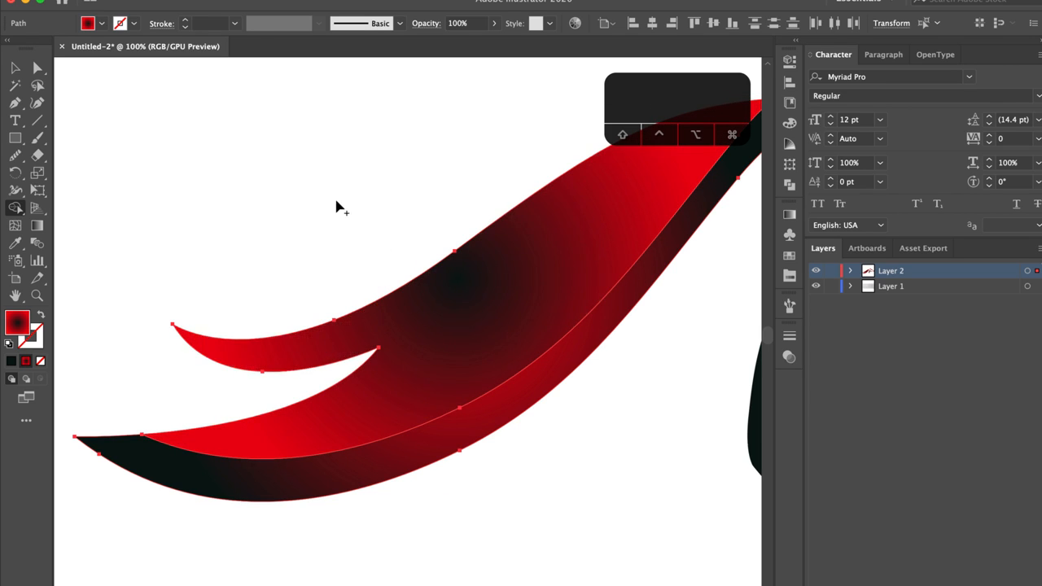
scroll(337, 195, down, 1)
scroll(345, 170, down, 2)
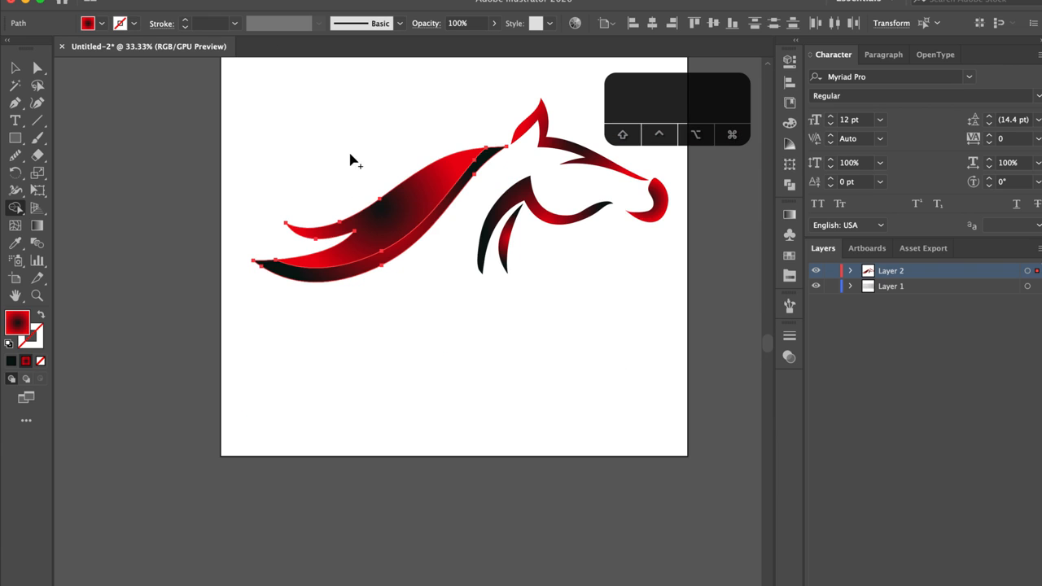
key(v)
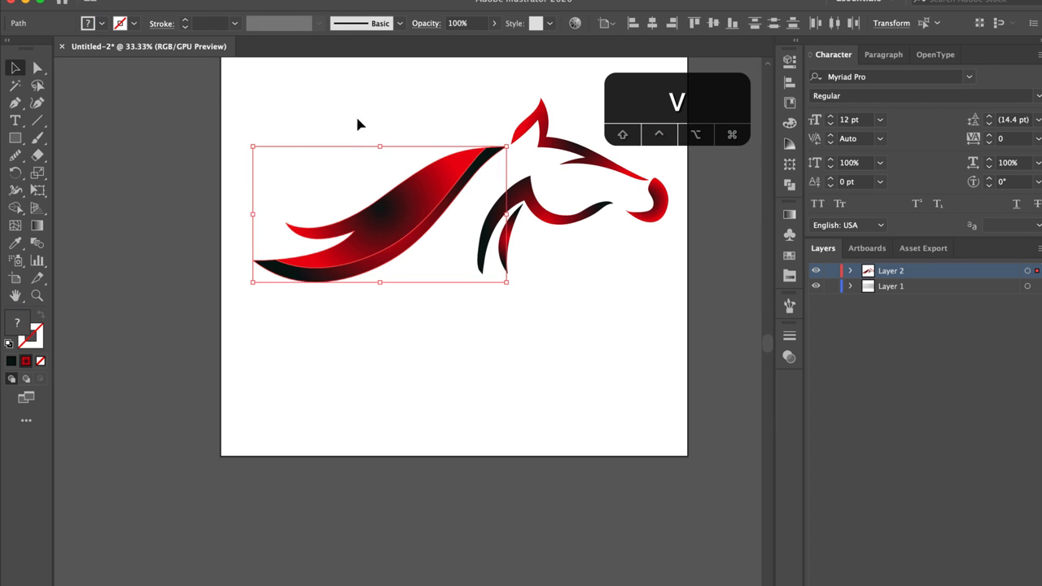
click(363, 106)
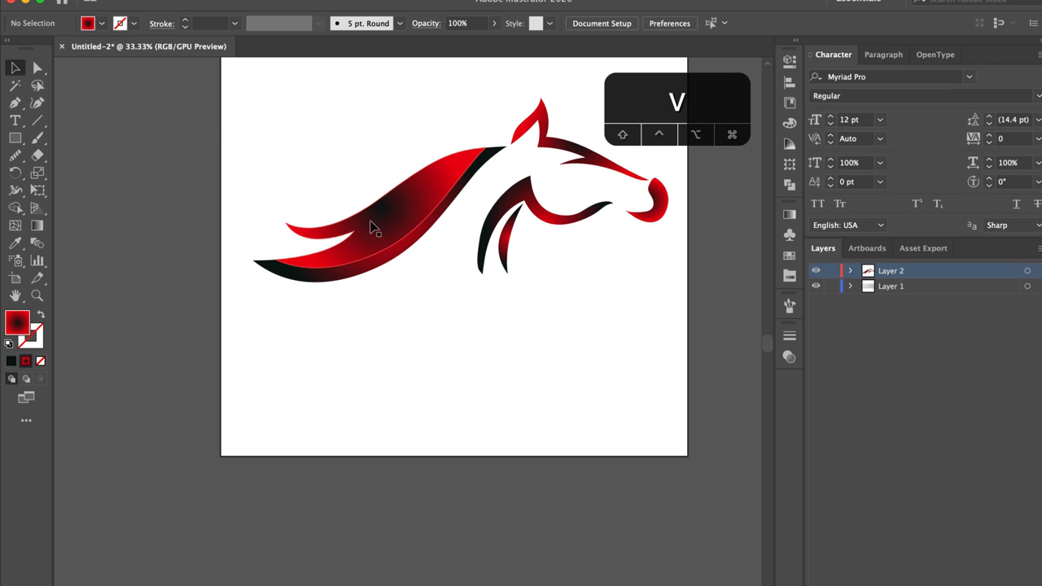
Try merging the upper mane copy with the strip beneath it using Shape Builder, and undo the merge
key(v)
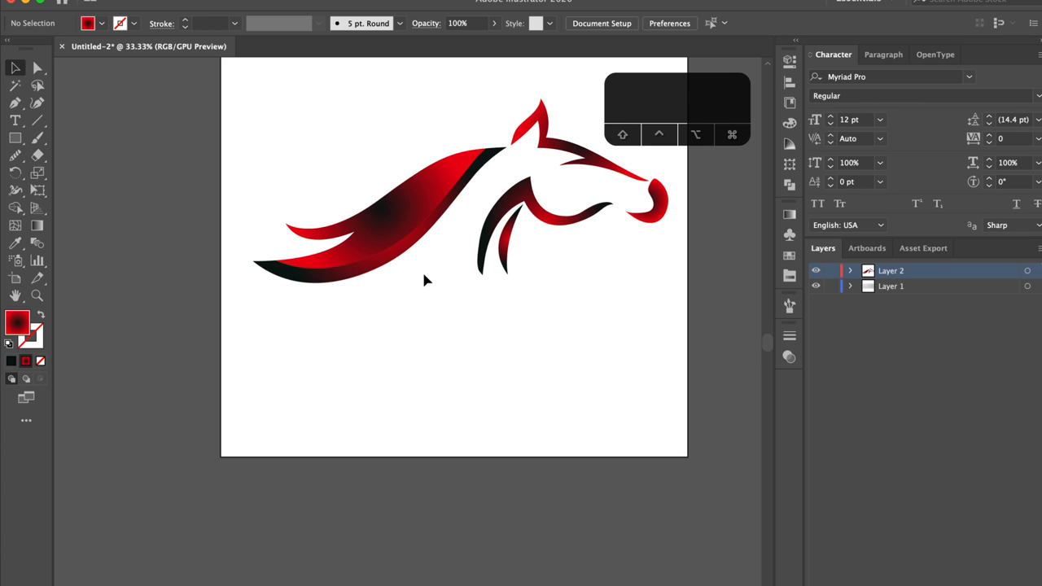
drag(334, 191, 424, 377)
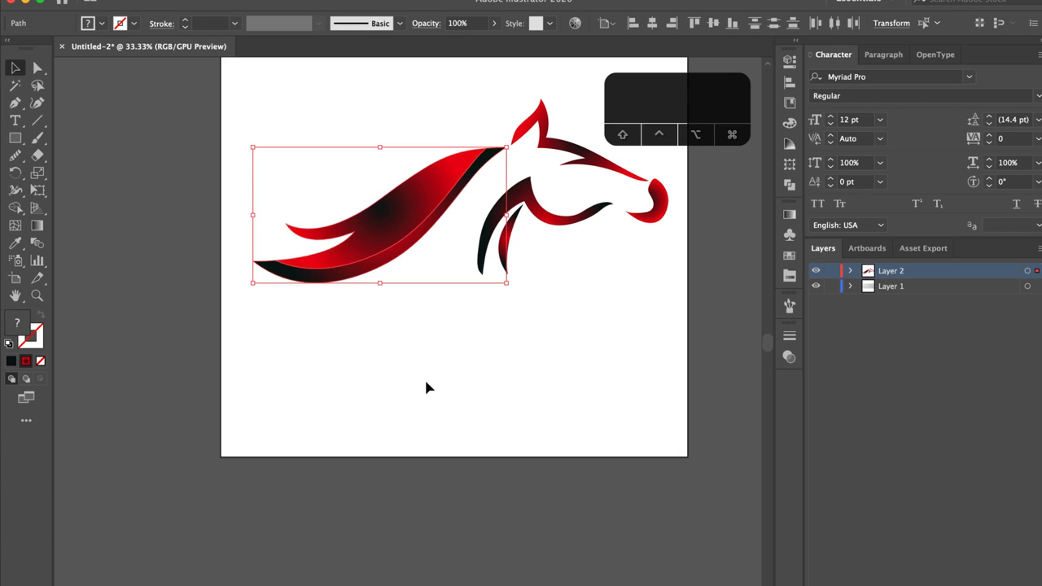
key(shift+m)
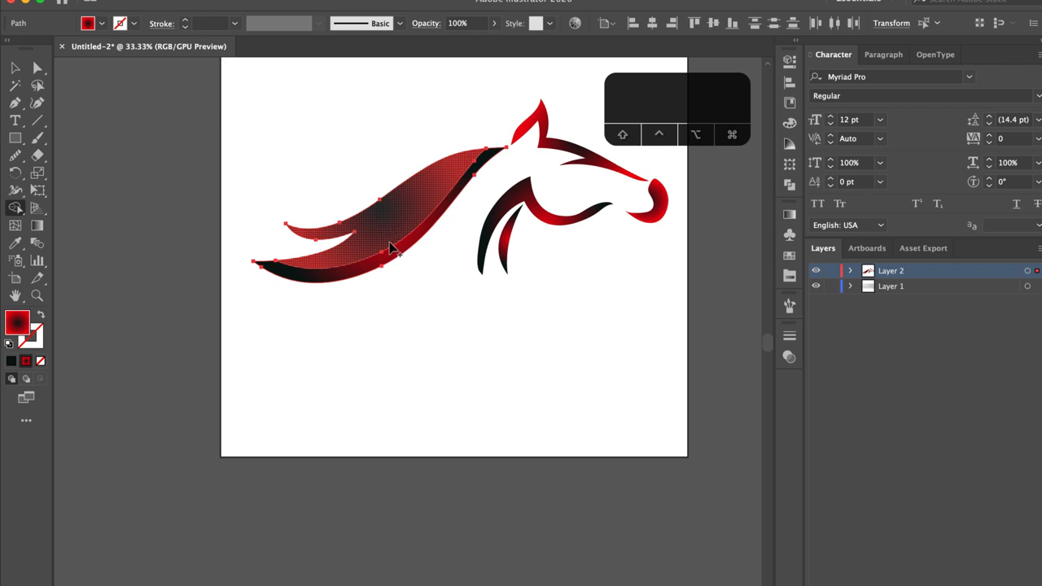
click(467, 171)
click(453, 205)
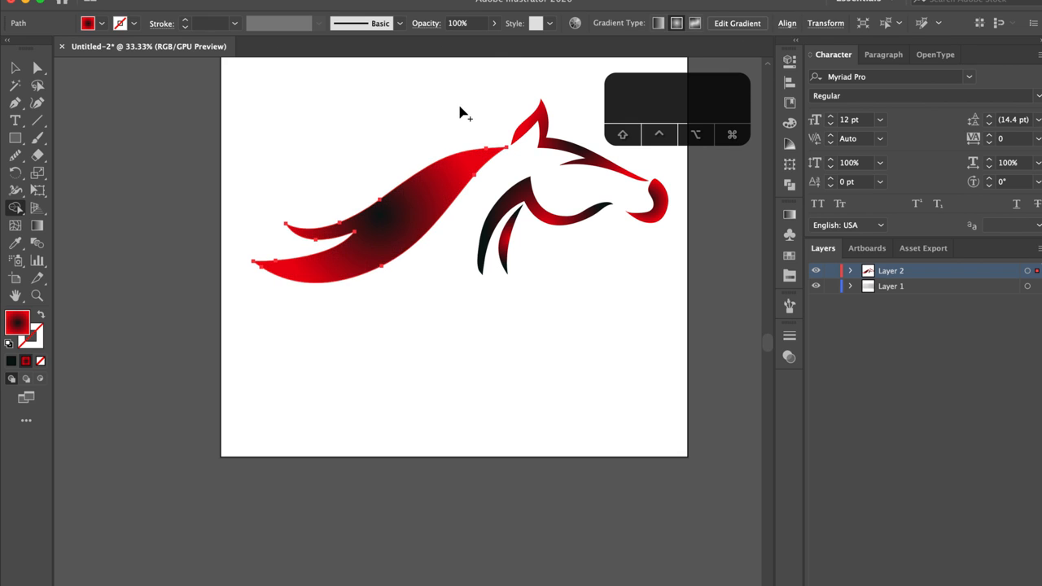
key(super+z)
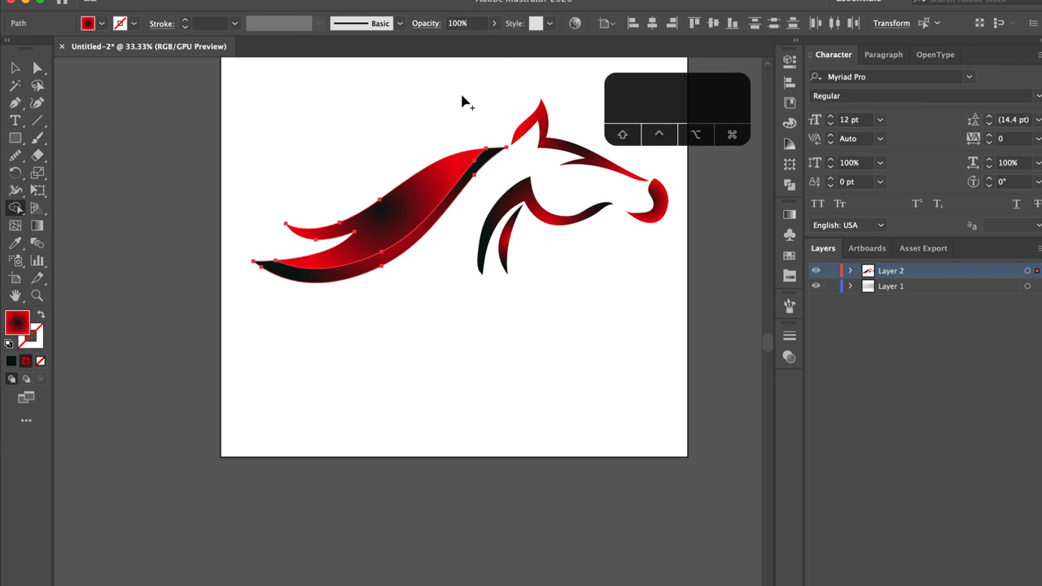
key(v)
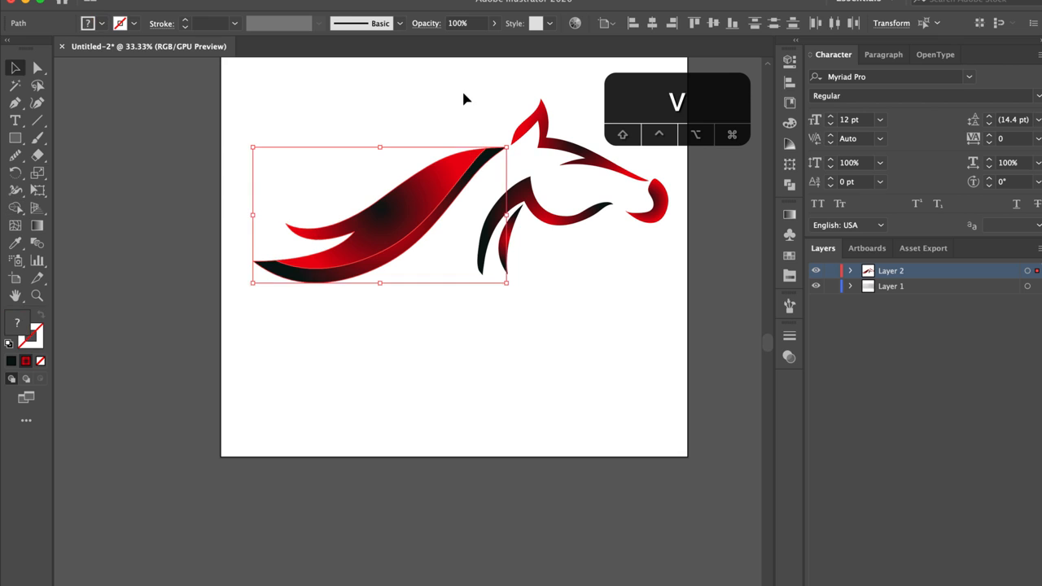
click(462, 95)
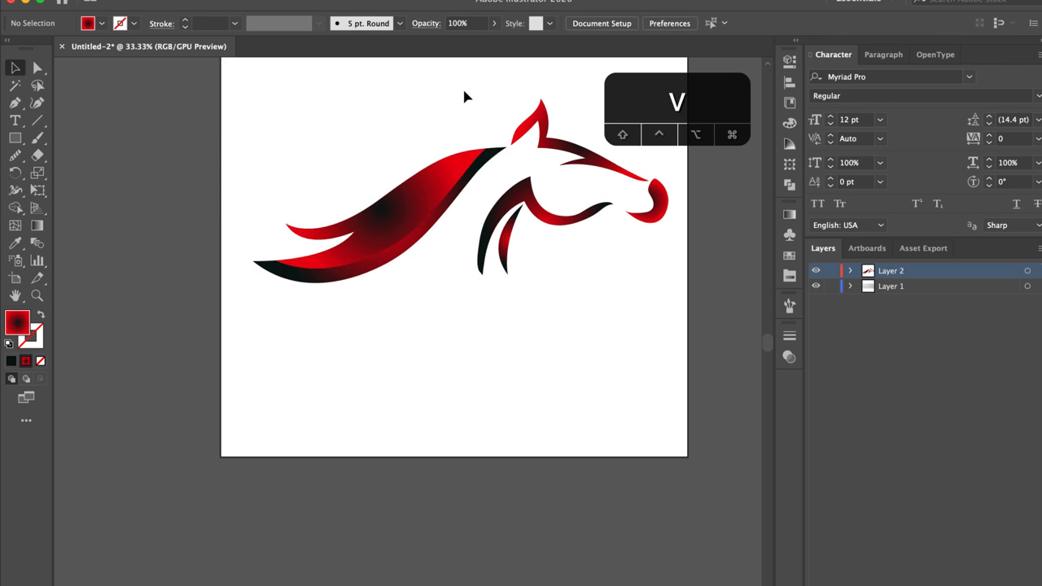
Try reversing the upper mane copy's radial gradient so it runs from red at the center to black, and undo it
click(432, 203)
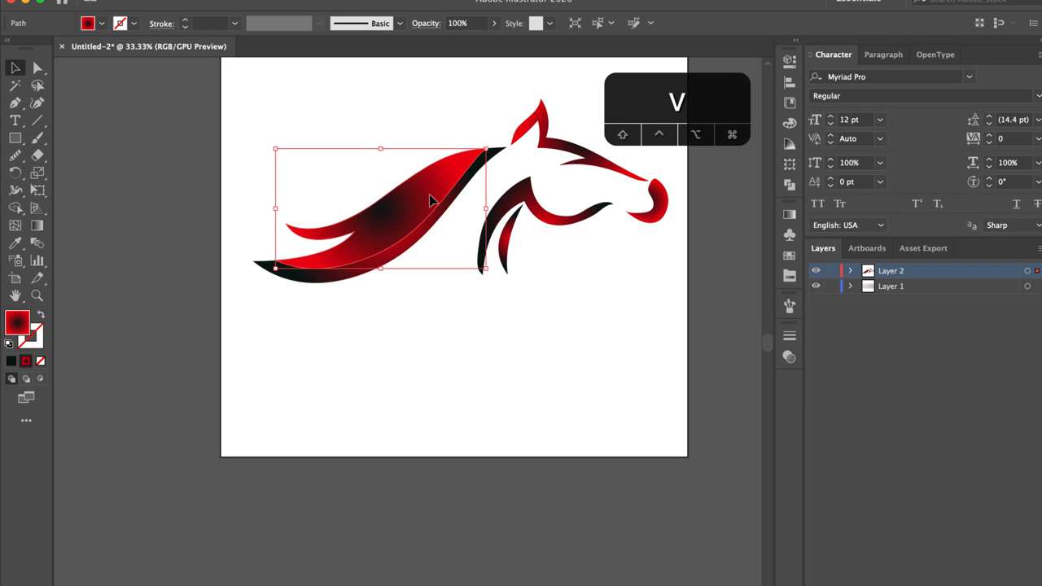
click(788, 214)
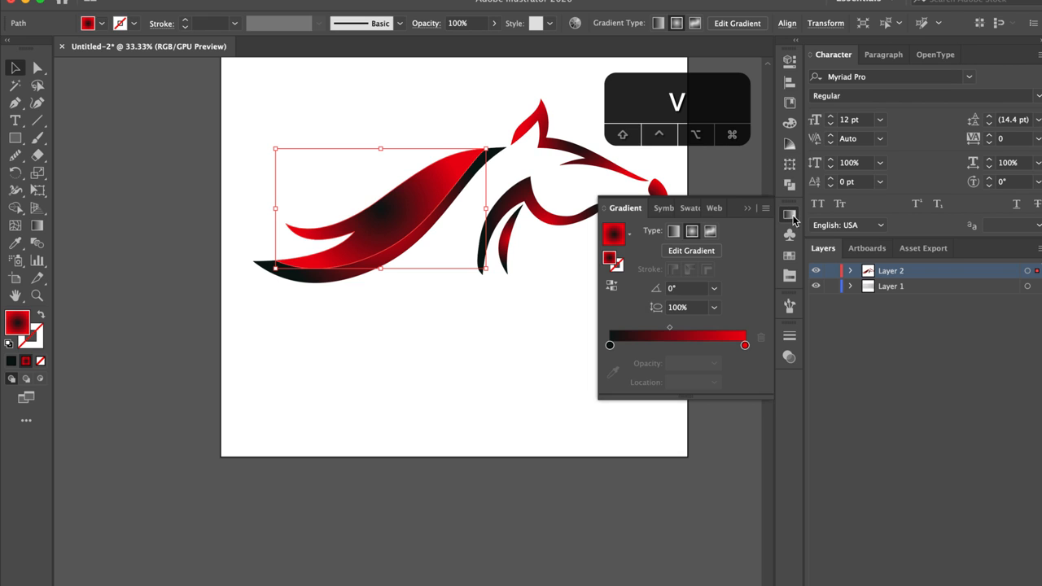
click(612, 285)
click(395, 340)
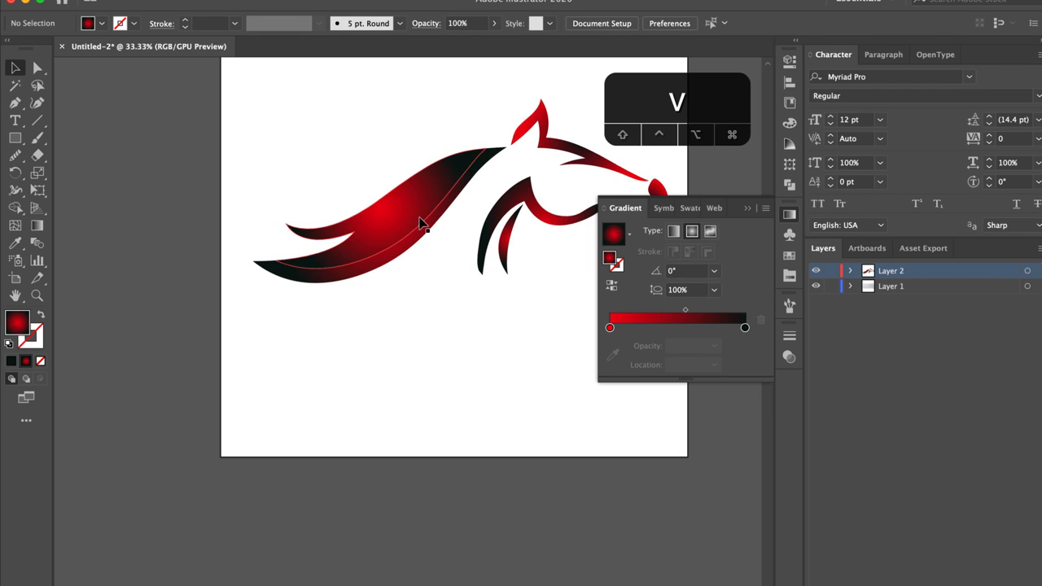
key(super+z)
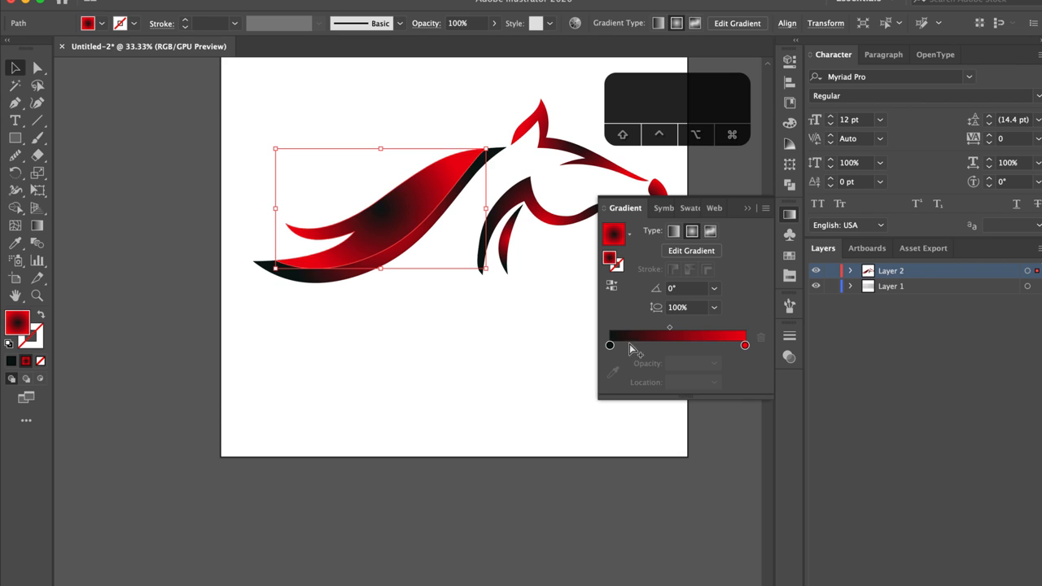
click(409, 342)
Move the midpoint of the upper mane copy's radial gradient to 56.96%
click(404, 236)
drag(670, 328, 693, 329)
key(super+z)
click(464, 416)
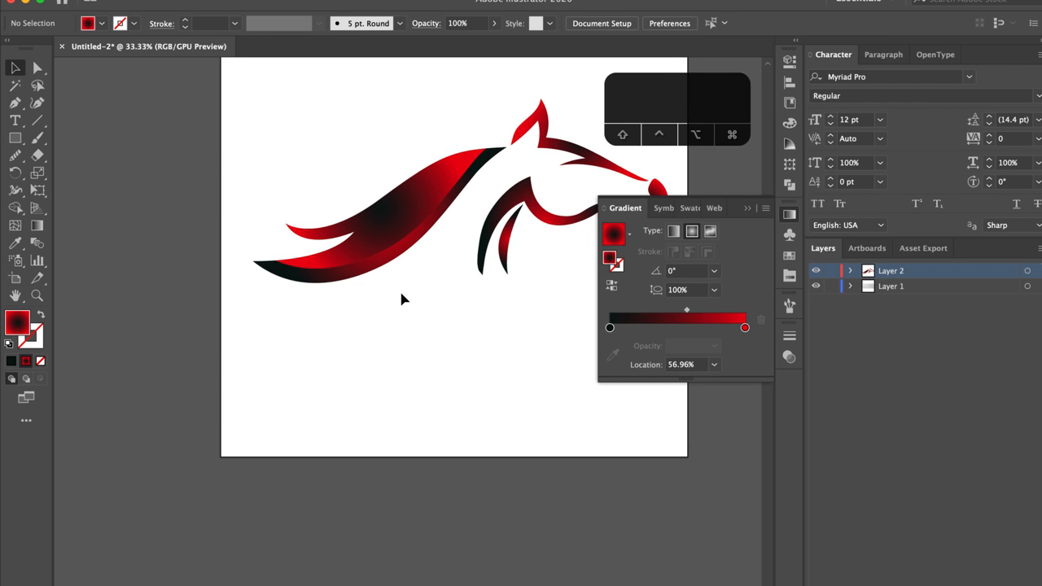
Move the midpoint of the upper mane copy's radial gradient to 80% so the black center spreads outward
scroll(400, 293, right, 1)
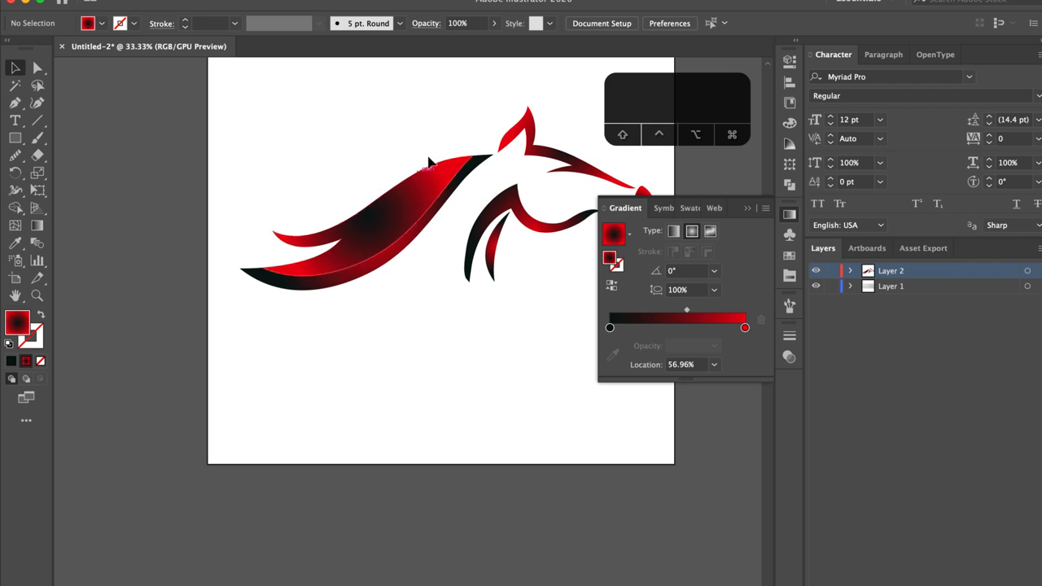
click(400, 209)
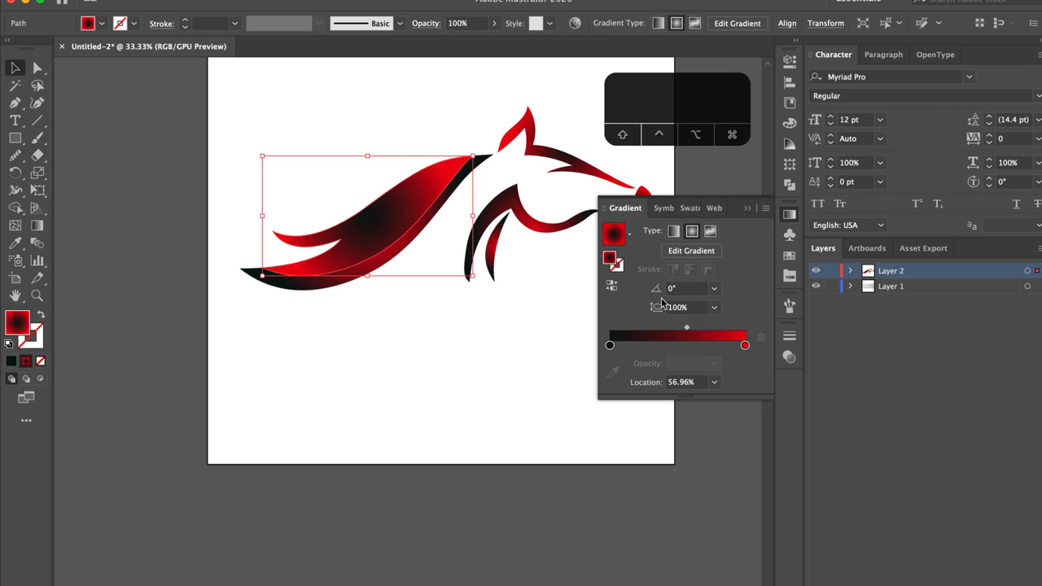
drag(686, 328, 716, 331)
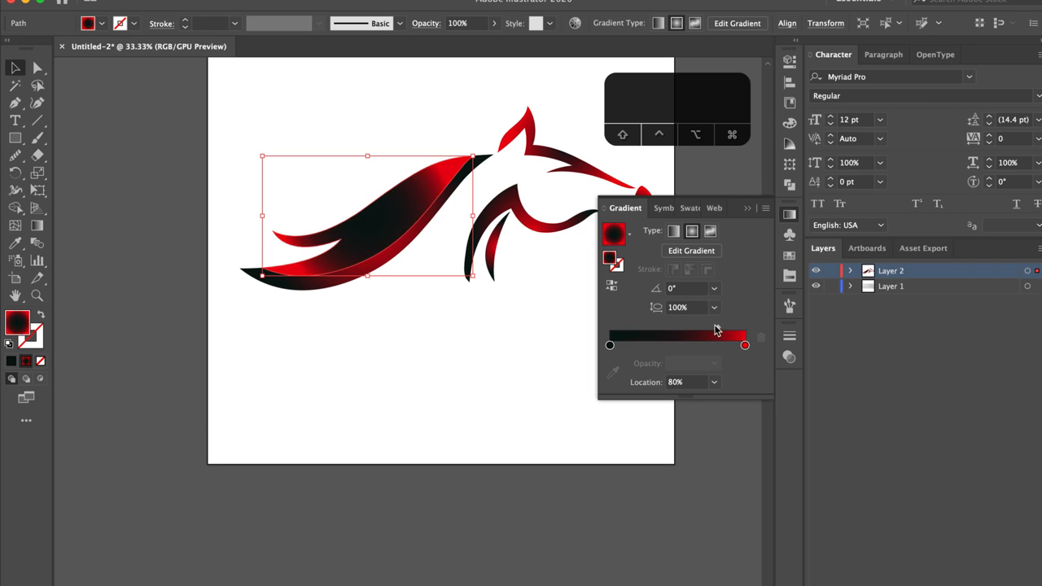
click(479, 392)
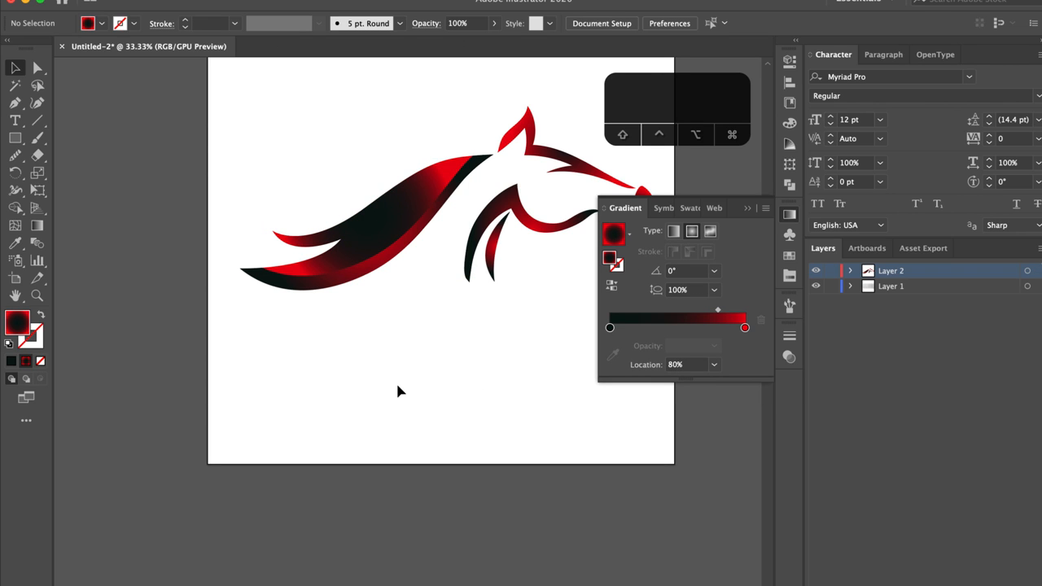
Reverse the radial gradient of the lower mane shape so it runs from black at the center to red
scroll(396, 380, up, 2)
scroll(395, 381, right, 2)
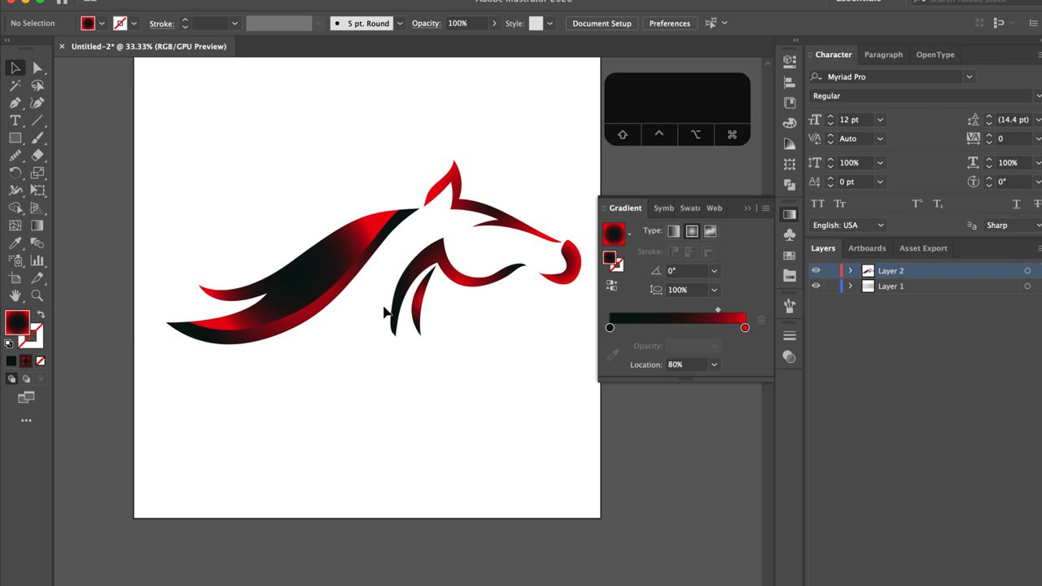
click(391, 231)
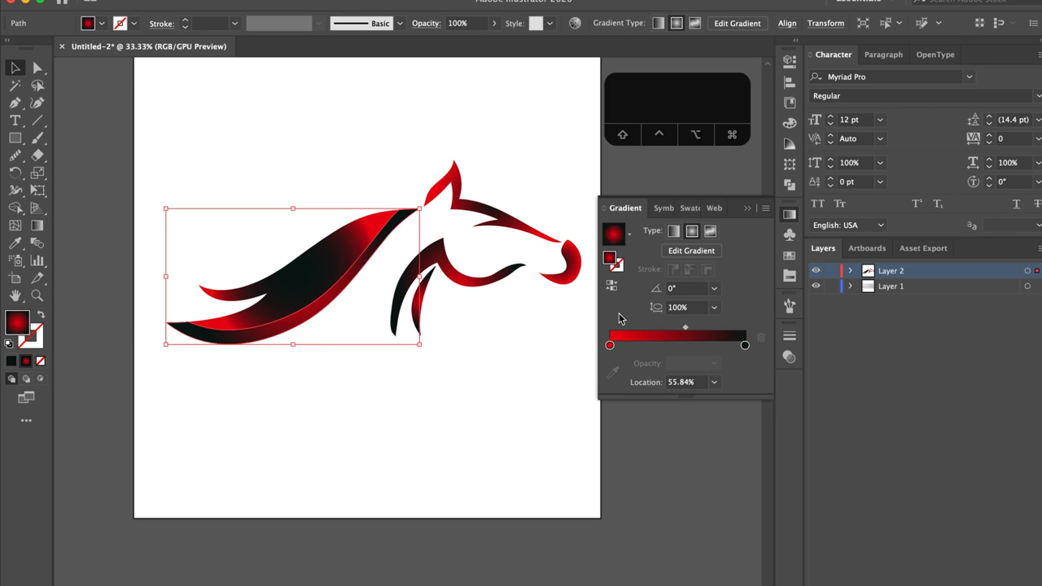
click(610, 288)
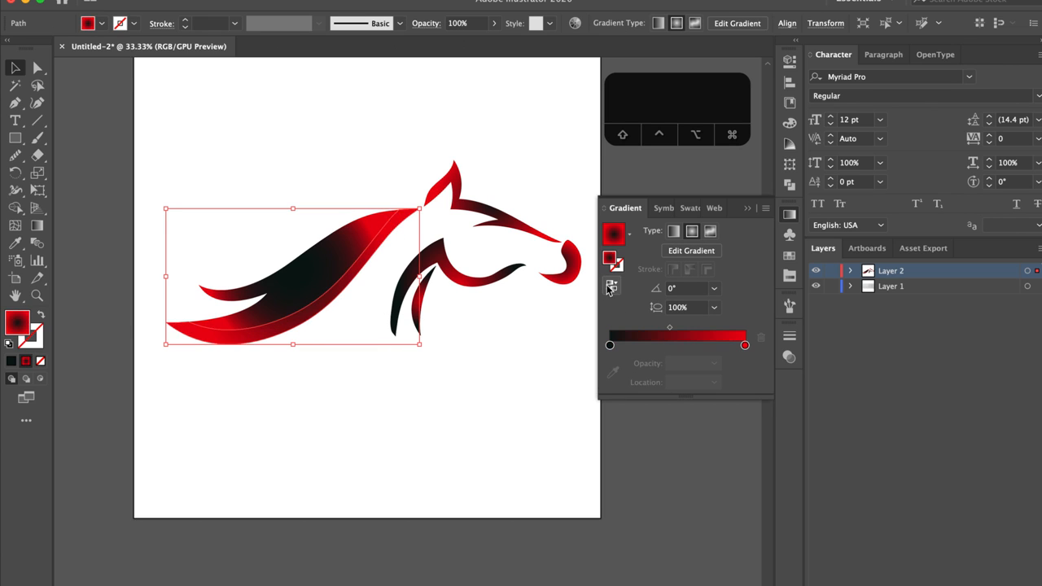
Undo the reversal of the lower mane shape's radial gradient and move its midpoint to 81.09%
click(470, 373)
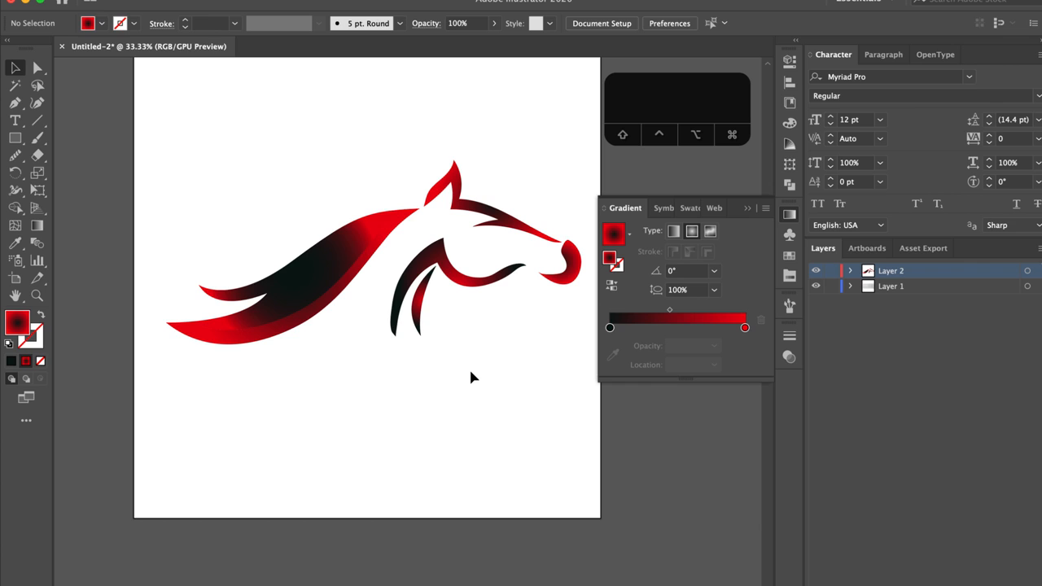
key(ctrl+z)
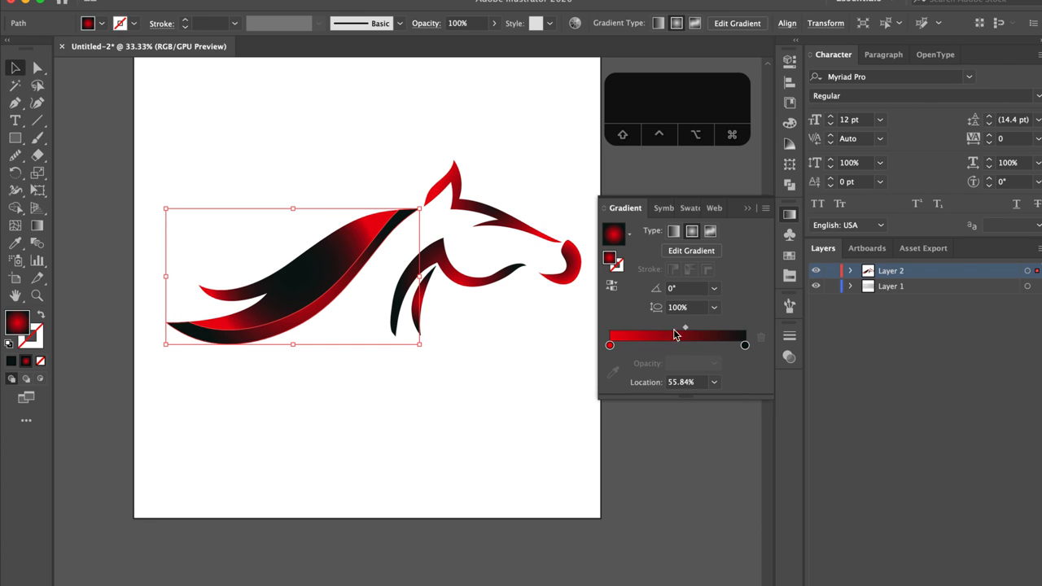
drag(687, 328, 719, 328)
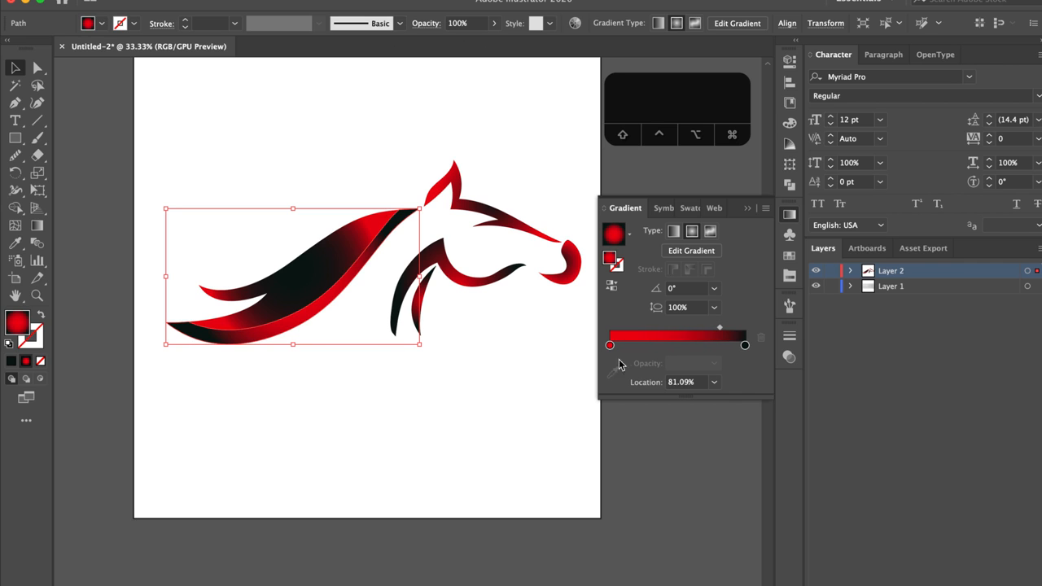
click(361, 438)
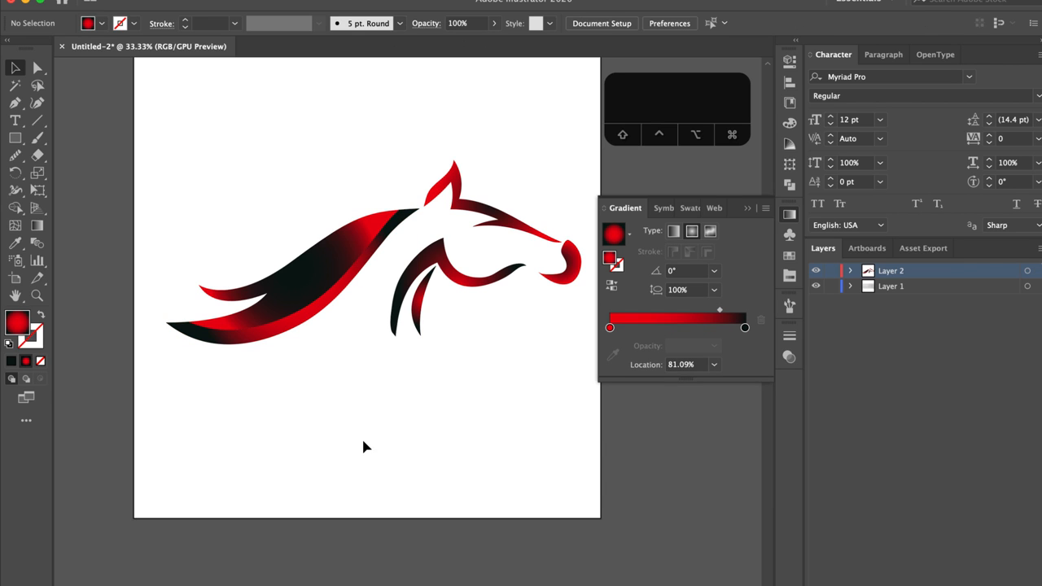
Set the opacity of the black color stop in the upper mane shape's radial gradient to 90%
click(298, 278)
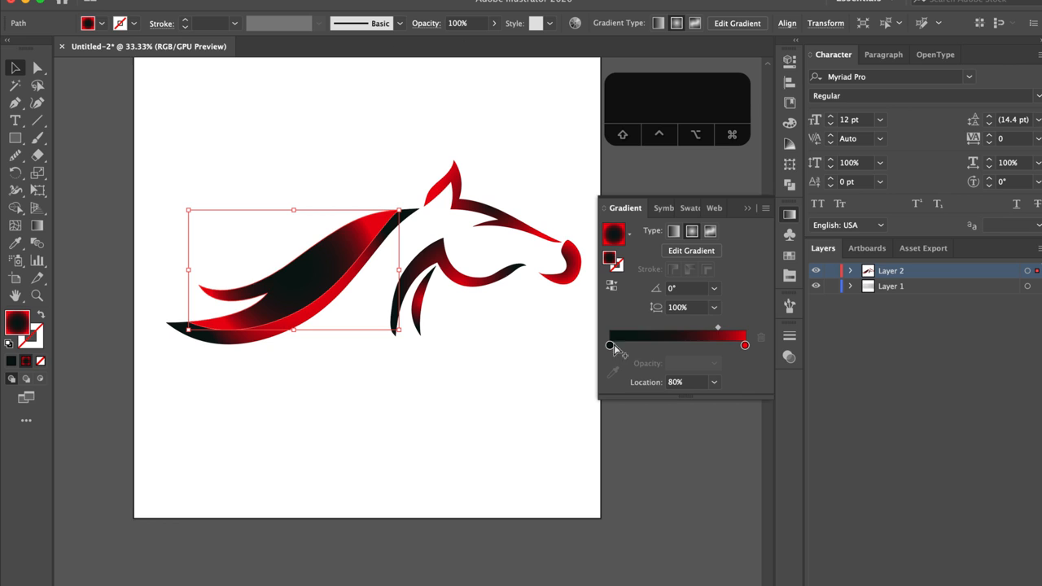
click(610, 346)
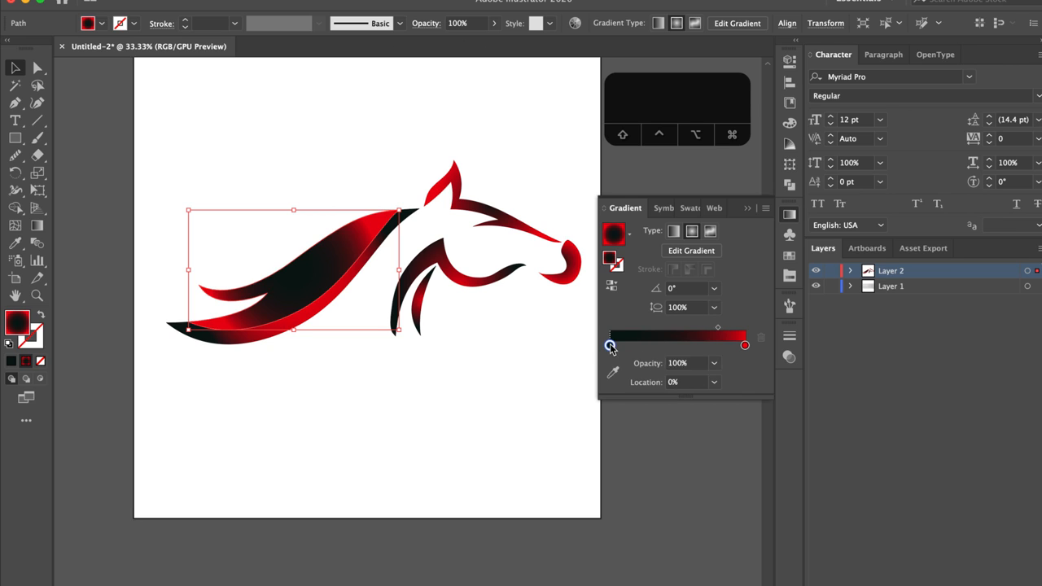
key(Down)
key(Down)
key(Down)
key(Down)
key(Down)
key(Down)
key(Down)
key(Down)
key(Down)
key(Down)
key(Down)
key(Down)
key(Down)
key(Down)
key(Down)
key(Down)
key(Down)
key(Down)
key(Down)
key(Down)
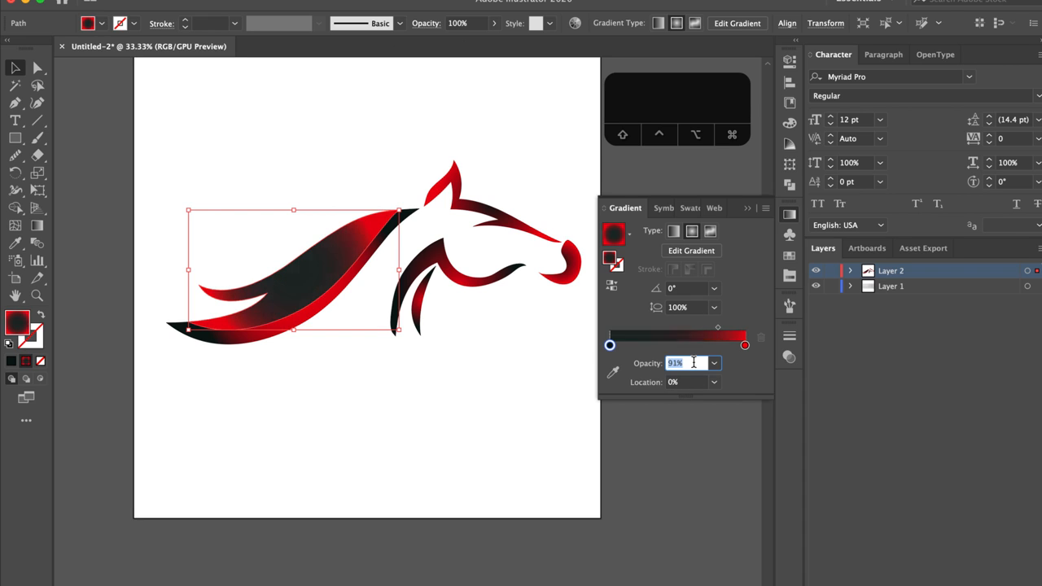
key(Up)
key(Up)
key(Up)
key(Up)
key(Up)
key(Up)
key(Up)
key(Up)
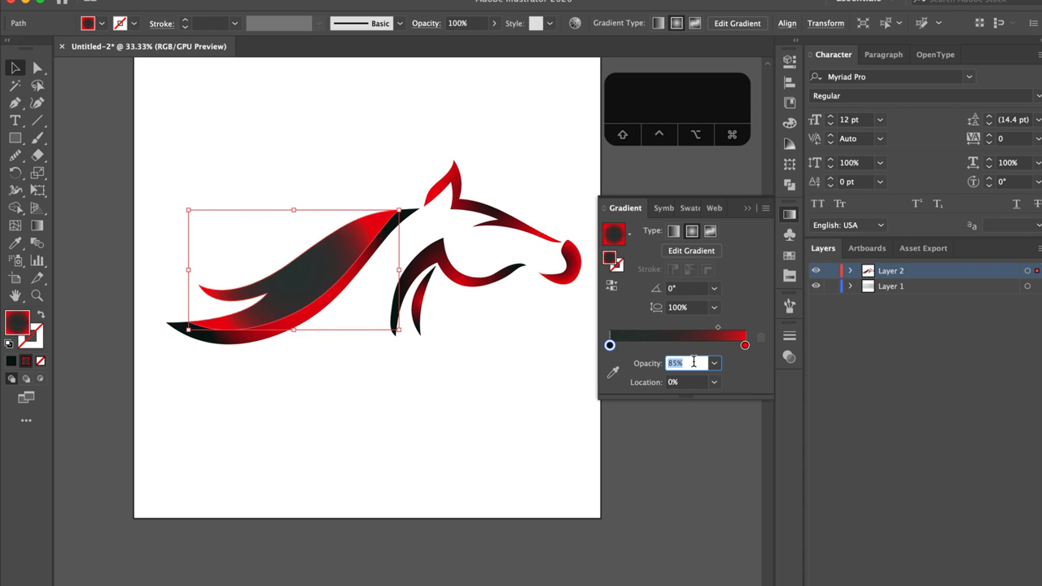
key(Down)
key(Down)
key(Down)
key(Down)
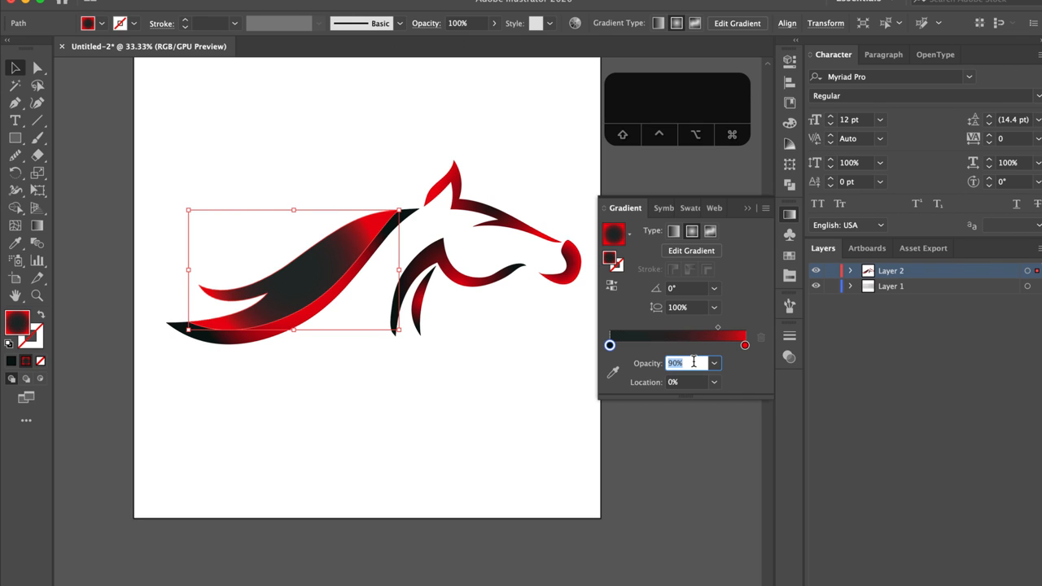
click(401, 438)
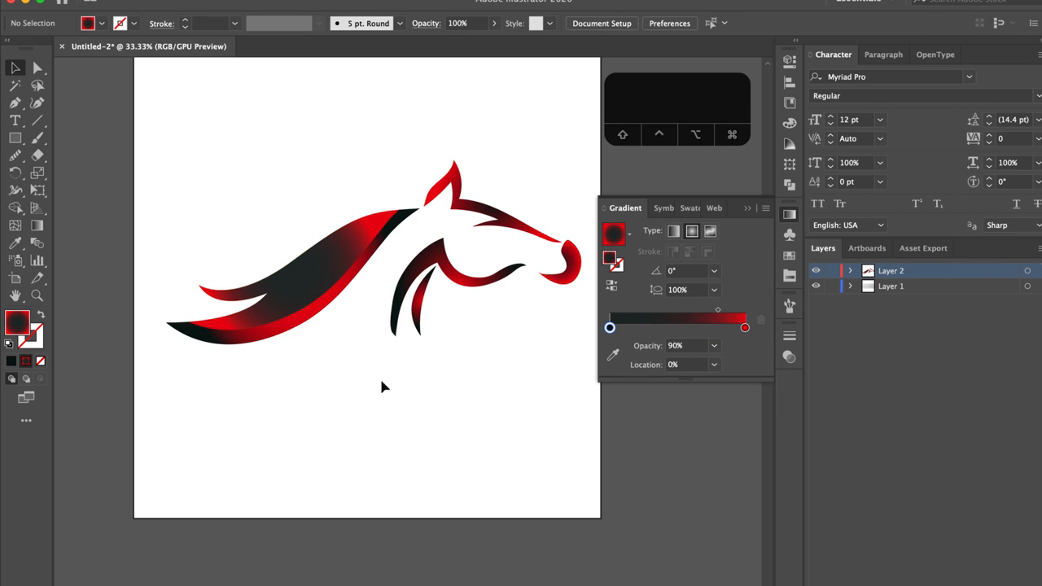
Set the angle of the upper mane shape's radial gradient to 120°
click(372, 233)
click(745, 347)
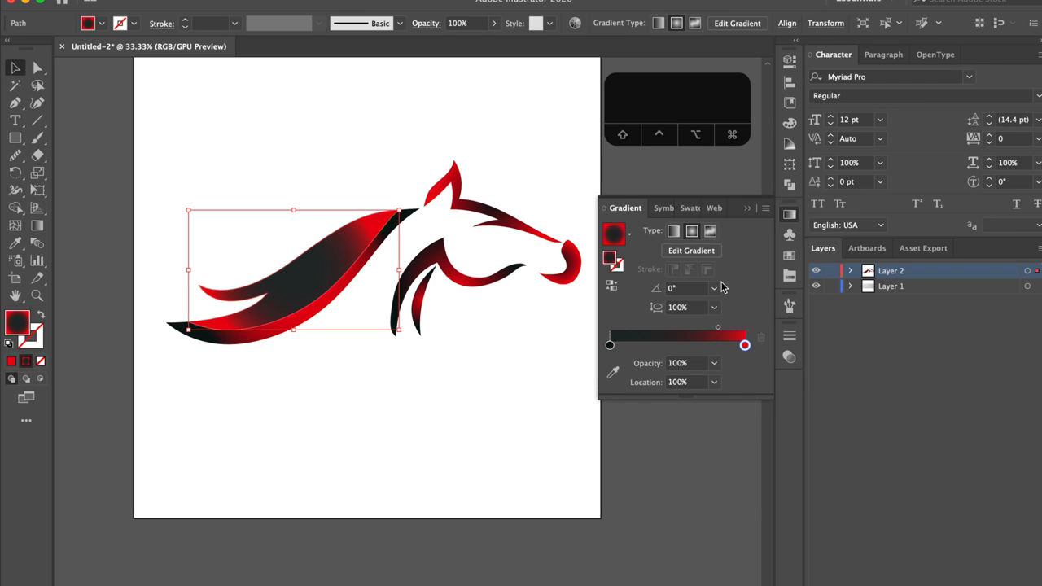
click(690, 289)
text(-23)
key(Return)
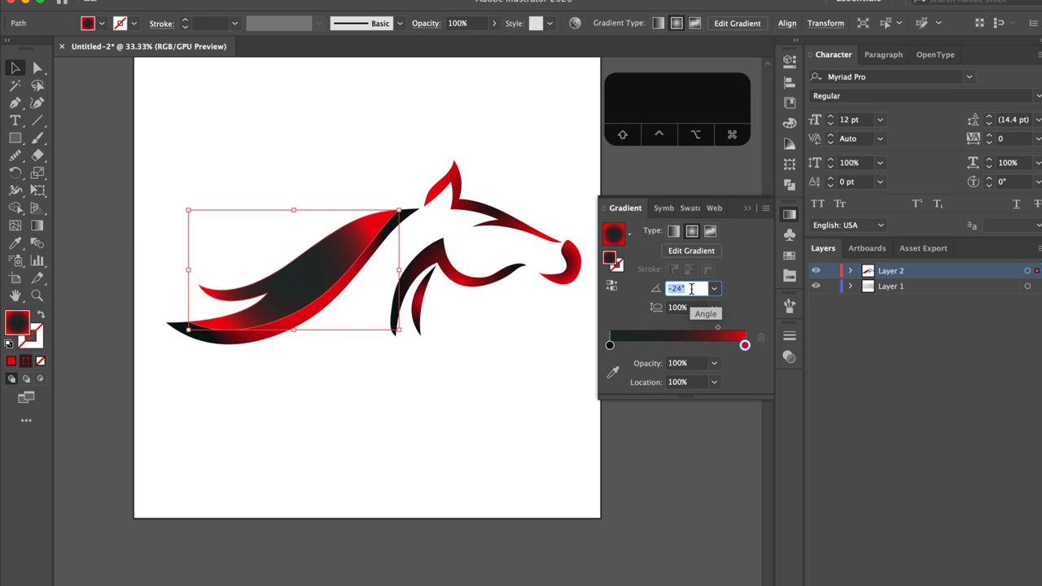
click(463, 363)
click(309, 280)
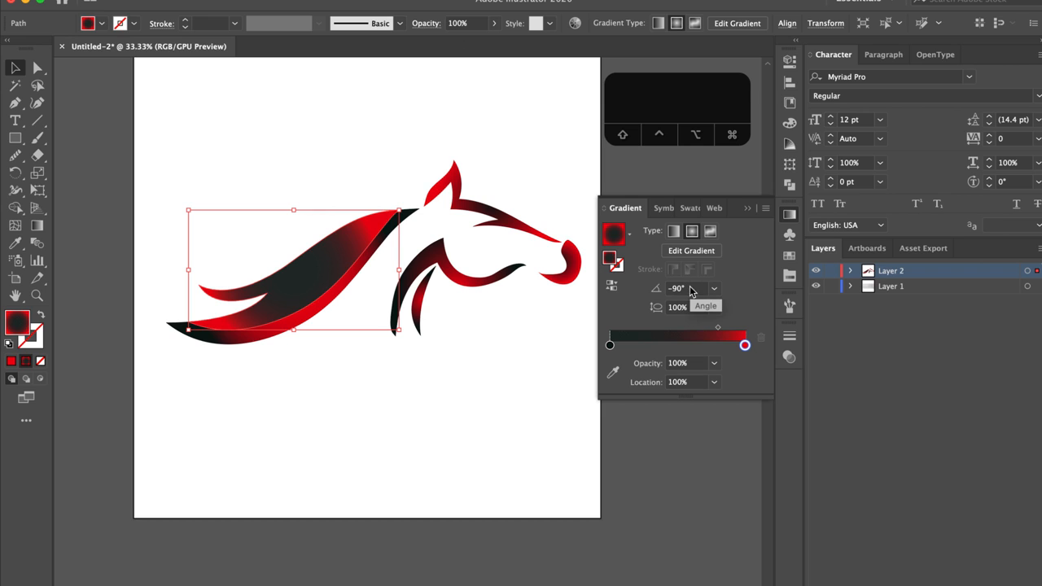
click(714, 289)
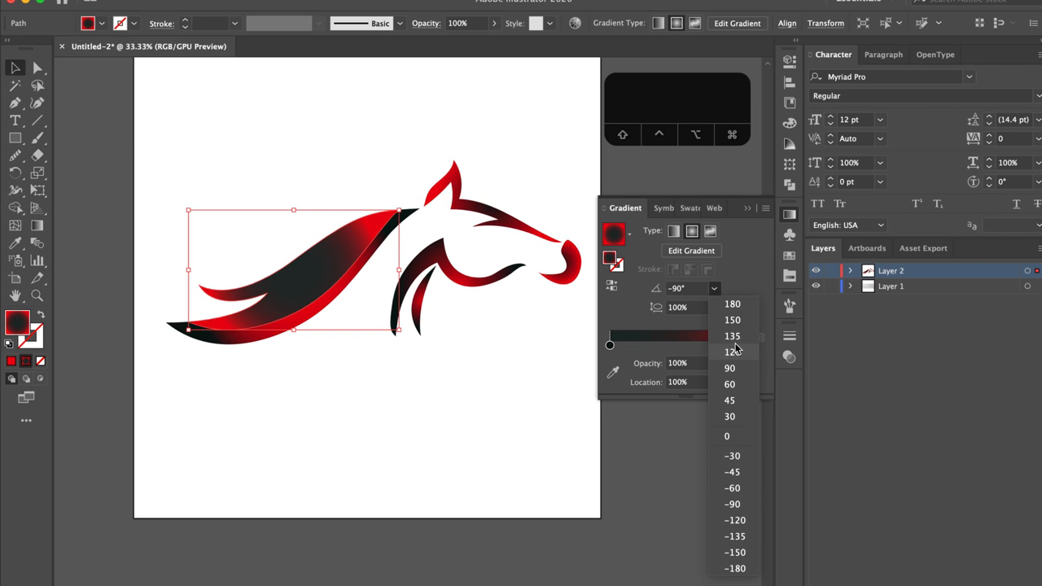
click(733, 351)
click(484, 364)
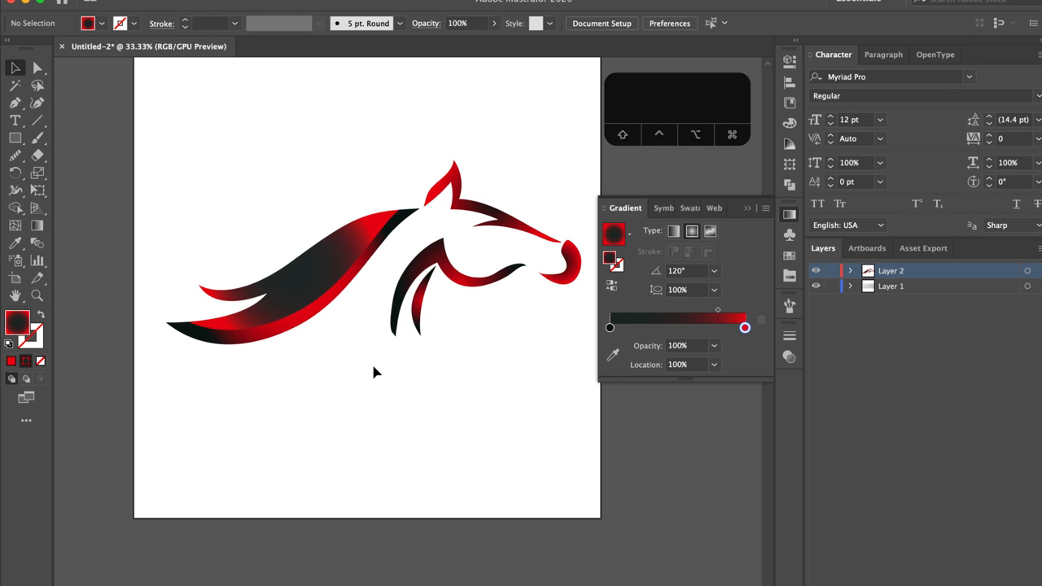
Try moving the lower mane shape down away from the upper one, and undo the move
scroll(373, 372, down, 1)
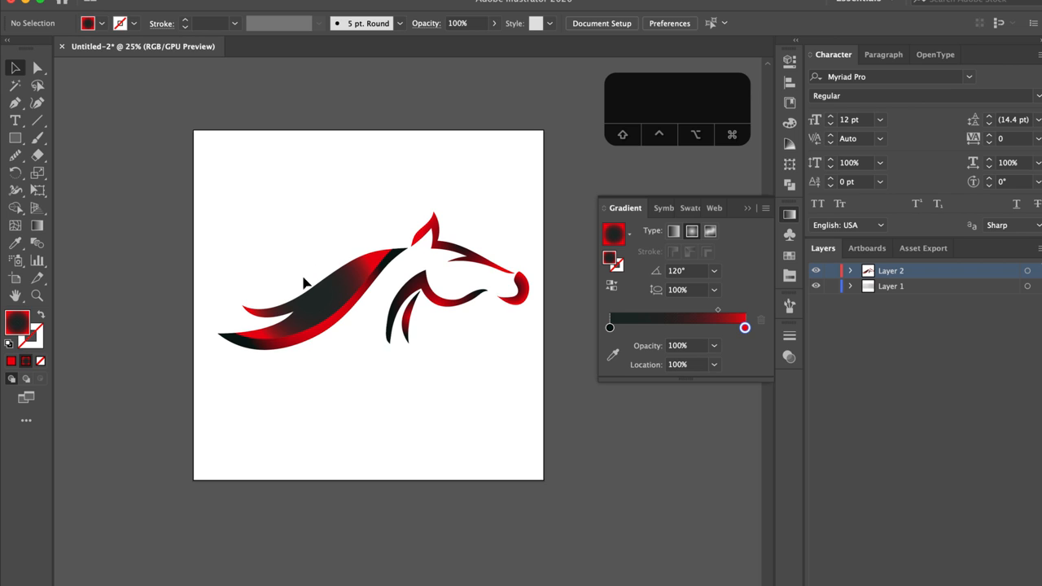
drag(324, 332, 324, 371)
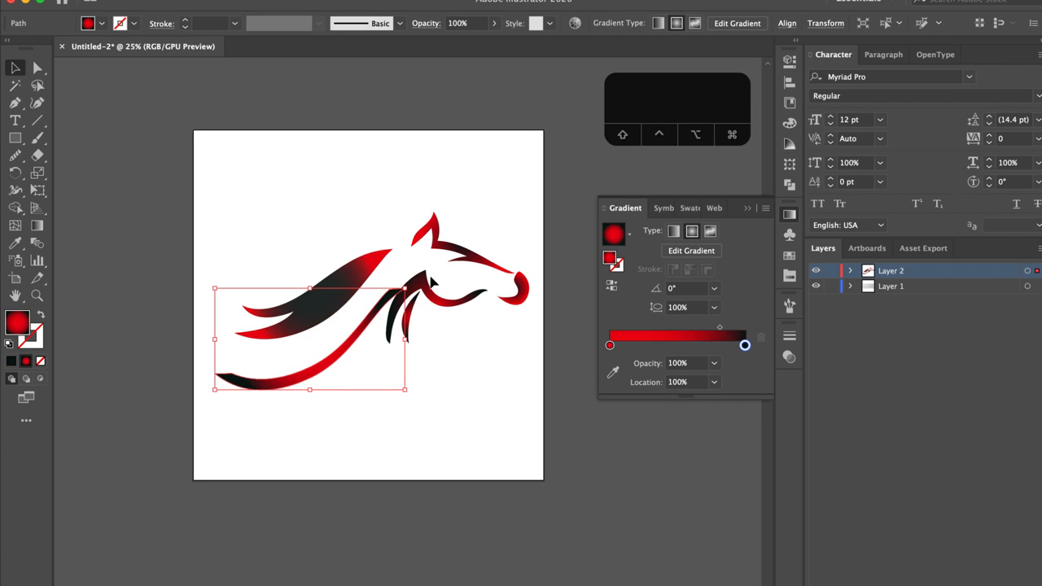
key(super+z)
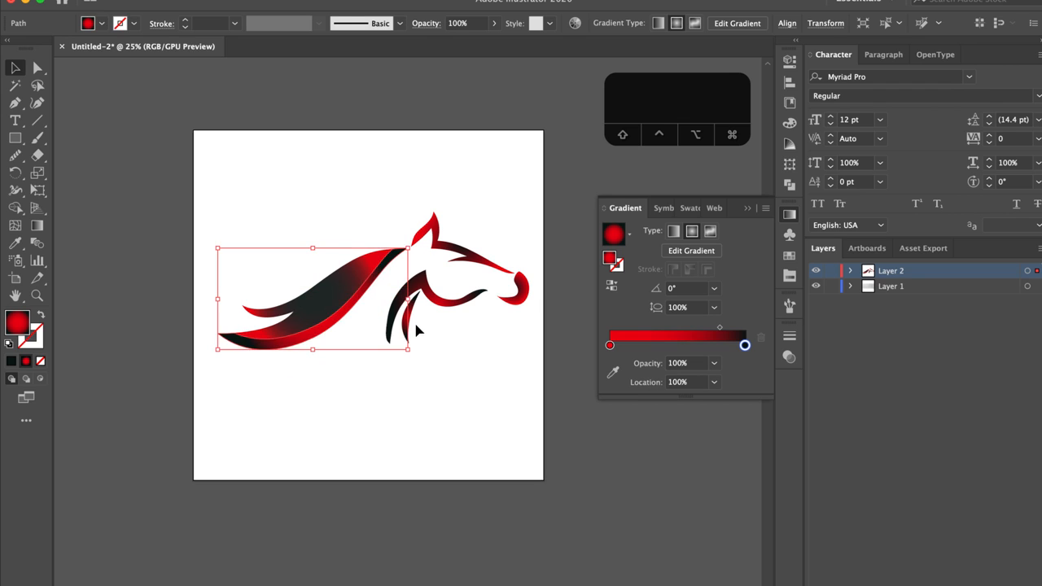
click(319, 431)
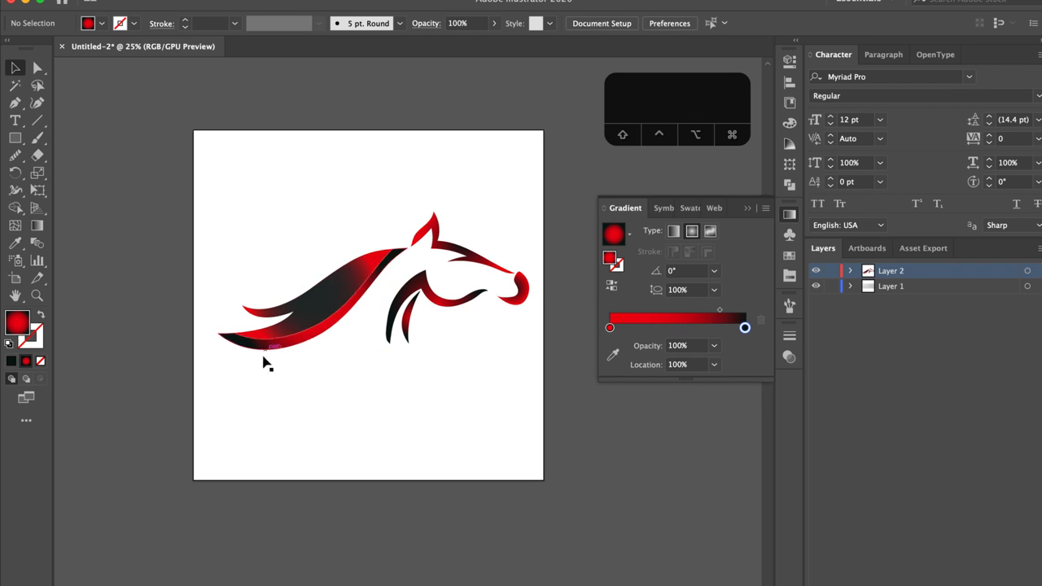
drag(282, 274, 229, 380)
click(334, 214)
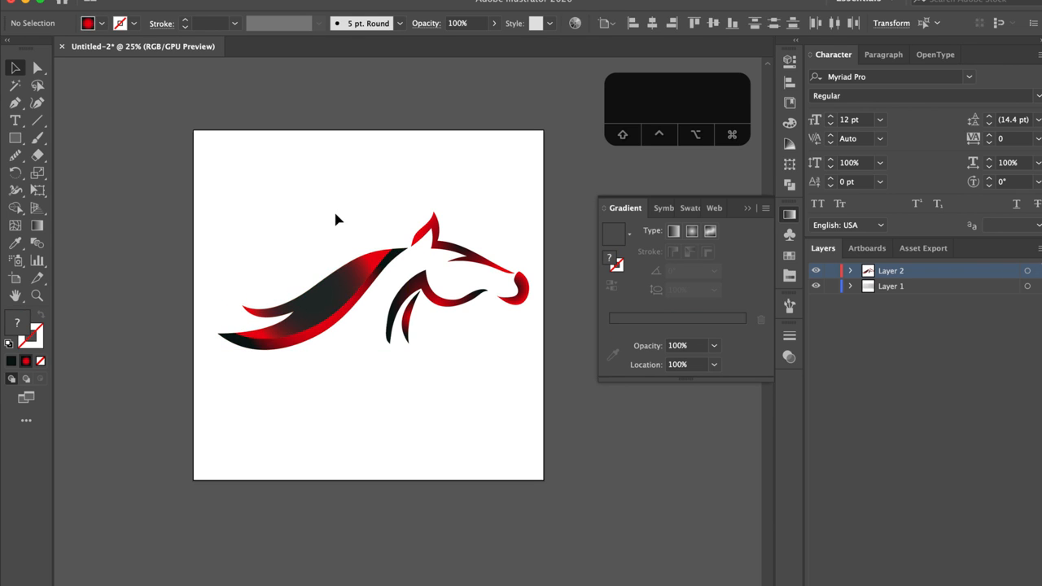
Set the opacity of the black color stop in the upper mane shape's radial gradient to 100%
click(330, 299)
click(611, 347)
click(684, 363)
text(90%)
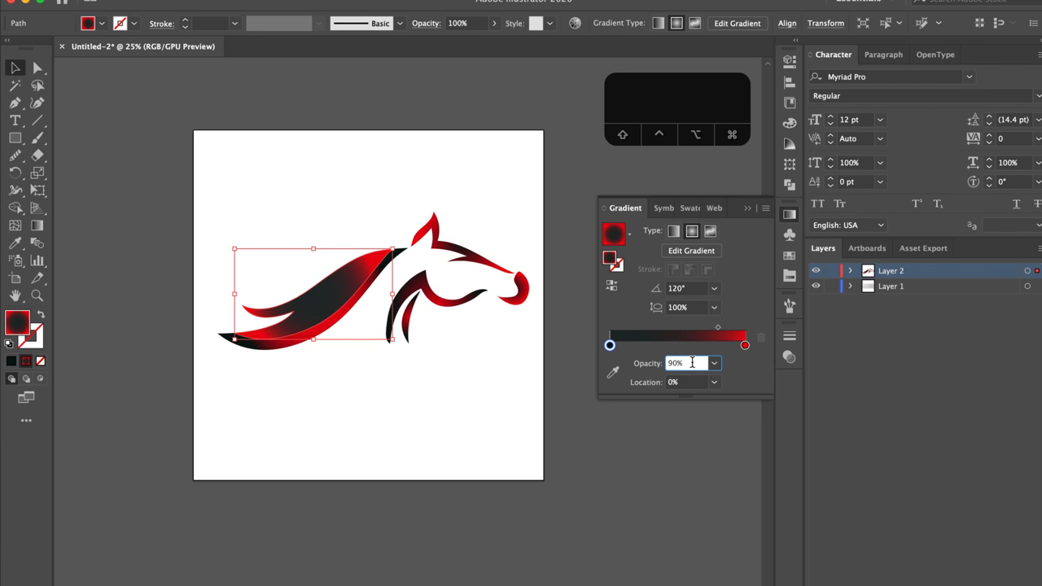
key(shift+Up)
click(363, 401)
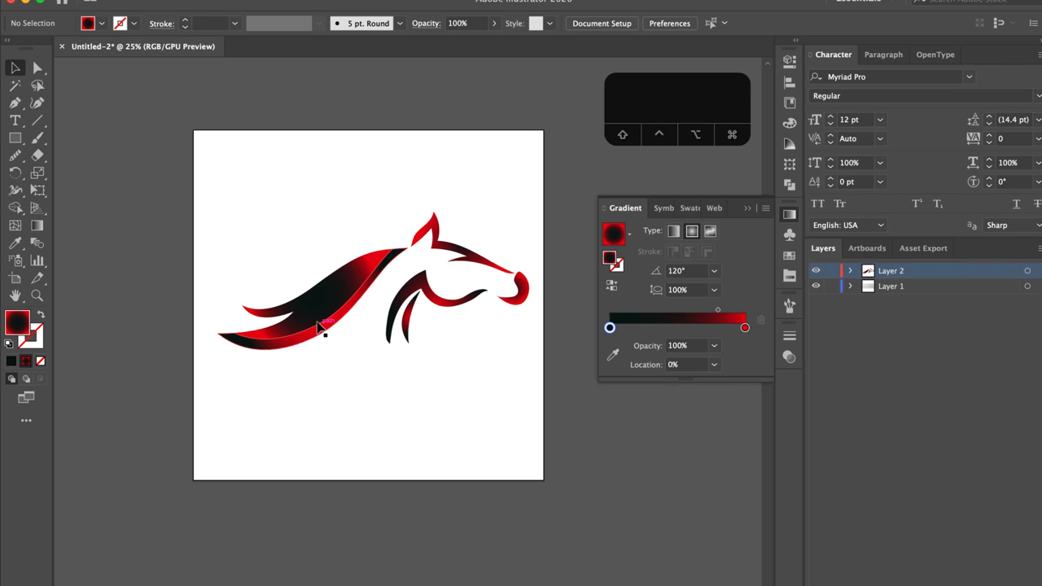
Select both the upper and lower mane shapes and group them together
click(328, 353)
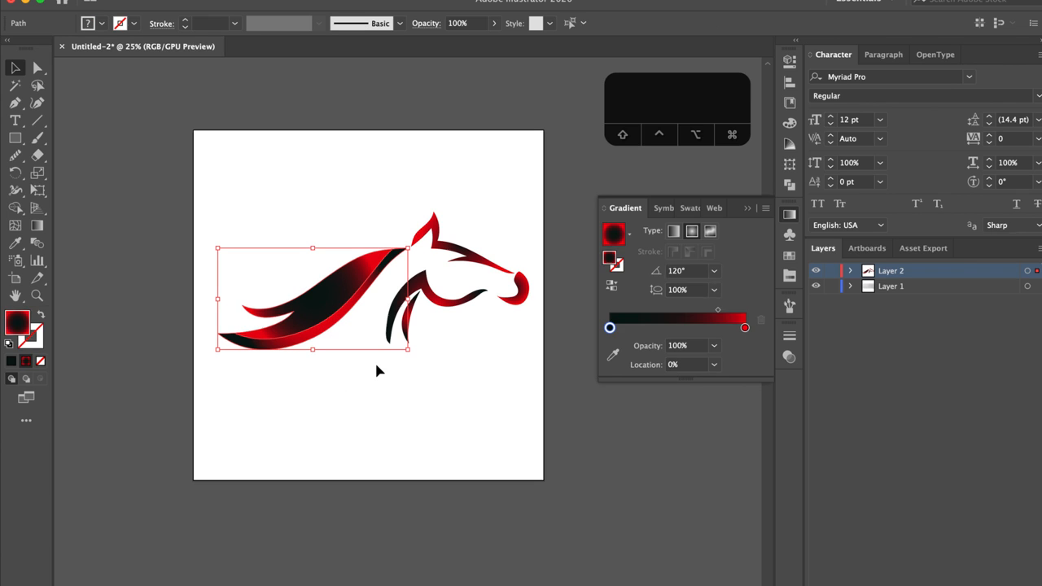
right_click(324, 301)
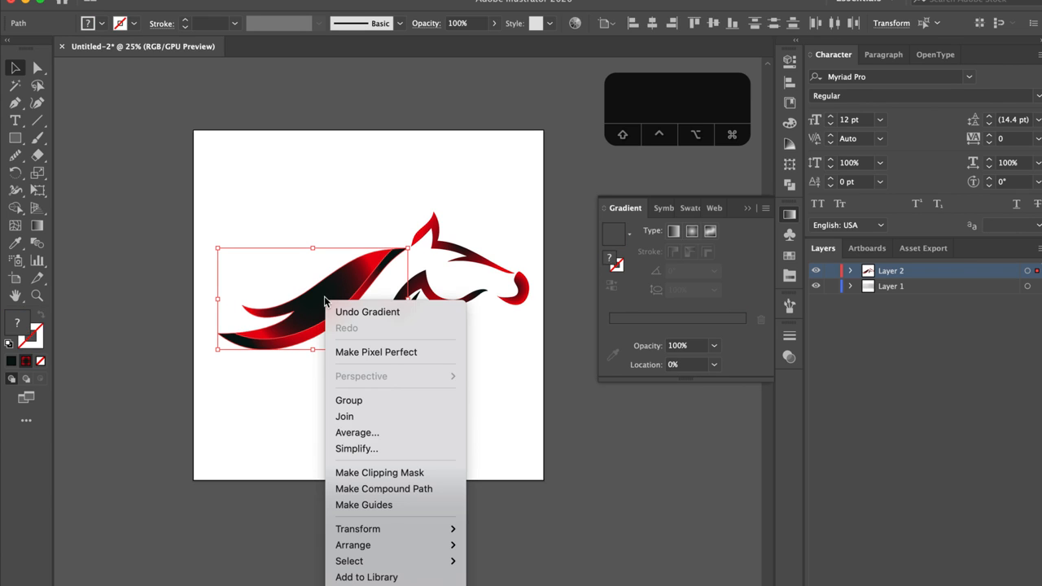
click(348, 399)
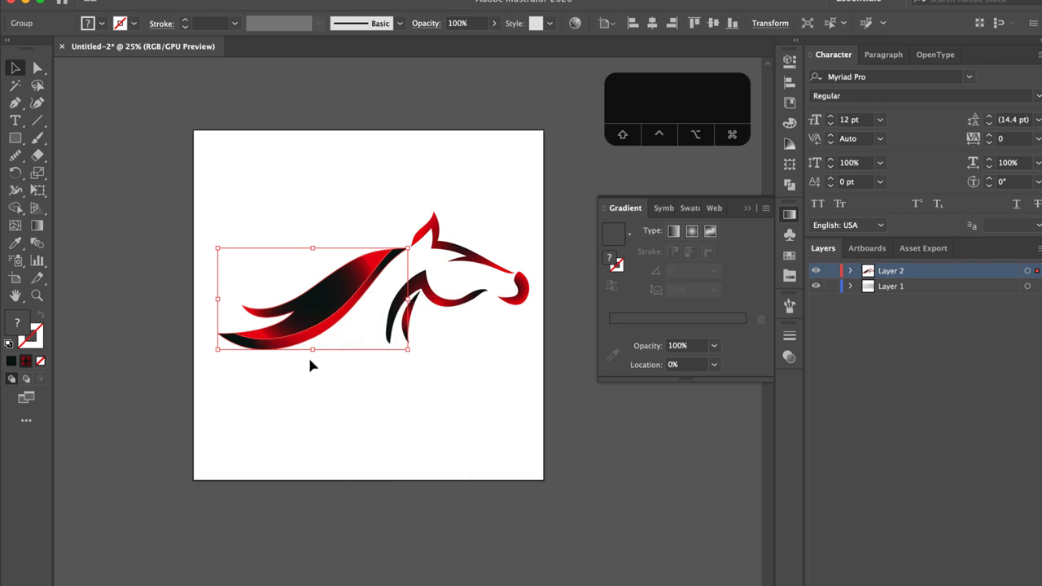
click(320, 442)
Try moving the mane group up and to the left of the head, and undo the move
drag(317, 305, 305, 295)
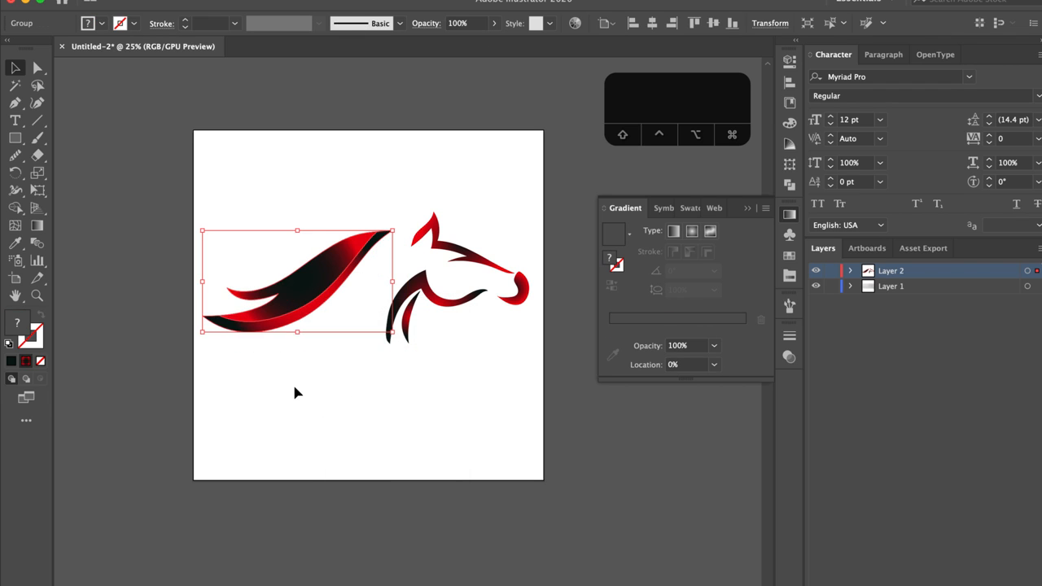
key(super+z)
click(324, 381)
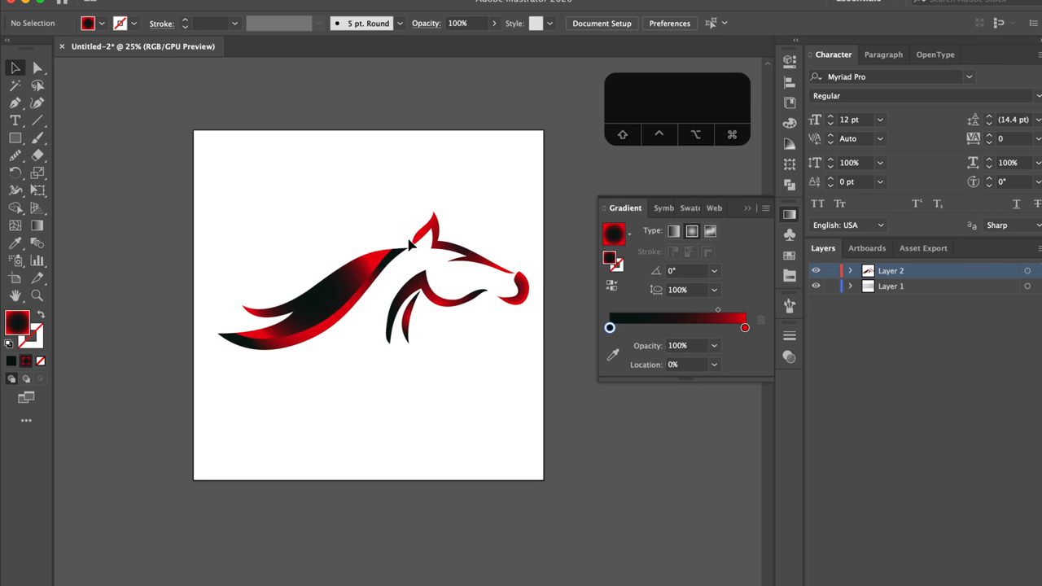
Move the mane group slightly left, away from the head, and rotate it about 1.4° clockwise
click(334, 330)
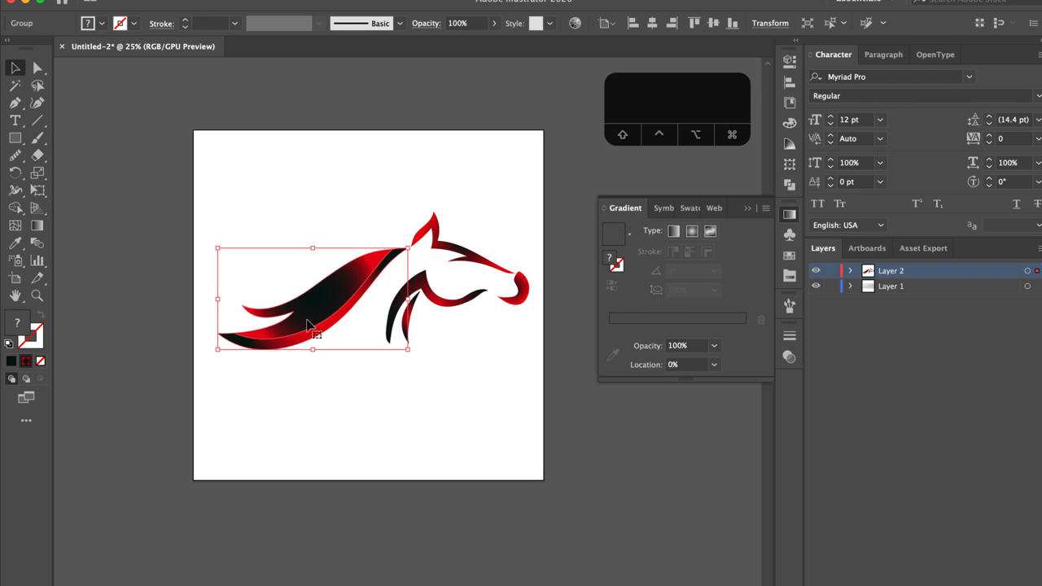
mouse_move(307, 324)
mouse_down()
mouse_move(318, 319)
mouse_move(299, 313)
mouse_up()
drag(395, 240, 400, 245)
click(373, 189)
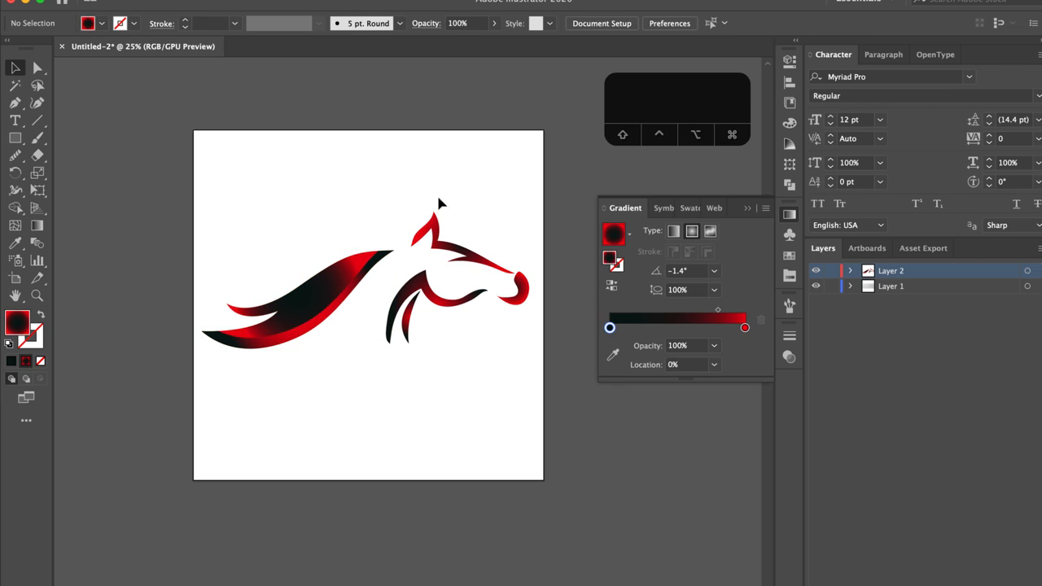
Move the ear-and-forehead shape left toward the mane's tip and rotate it about 3.4° counterclockwise
click(431, 253)
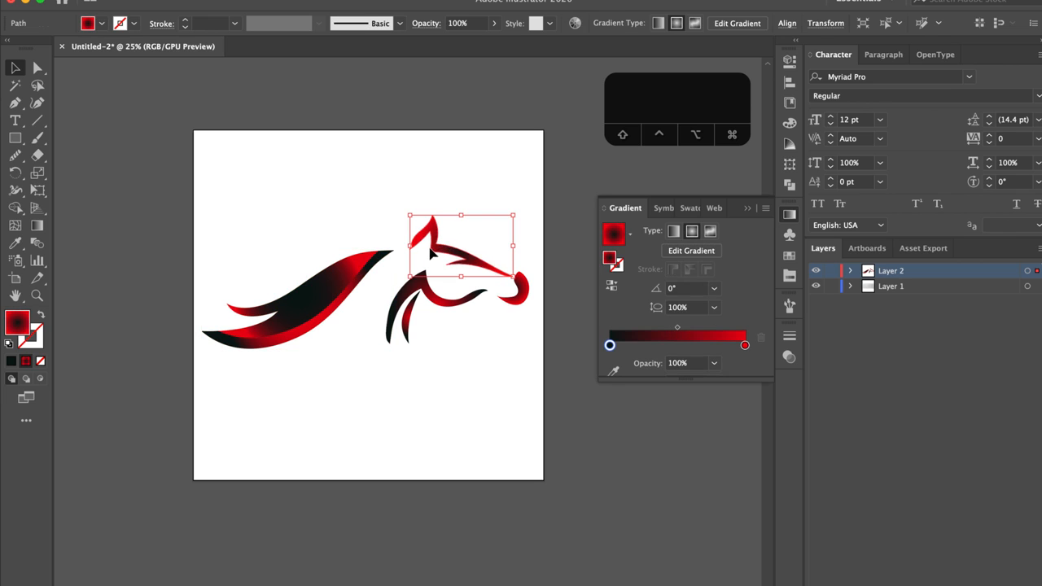
drag(431, 253, 420, 259)
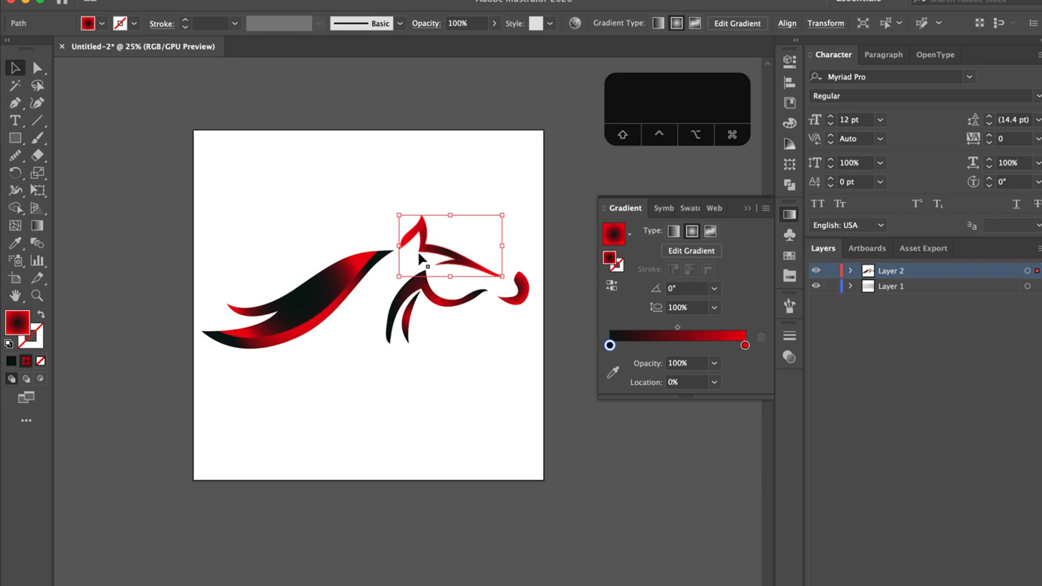
drag(508, 284, 506, 281)
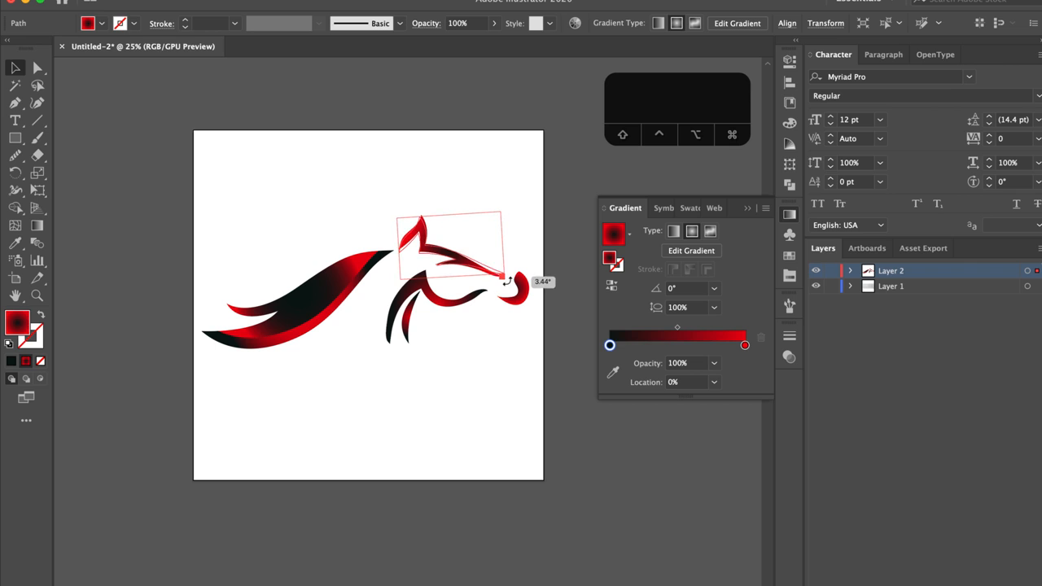
Shift the rotated ear-and-forehead shape farther up and left, and fine-tune its position beside the mane's tip with small nudges right and up
drag(433, 253, 429, 248)
key(Right)
key(Right)
key(Right)
key(Up)
key(Up)
key(Right)
click(461, 158)
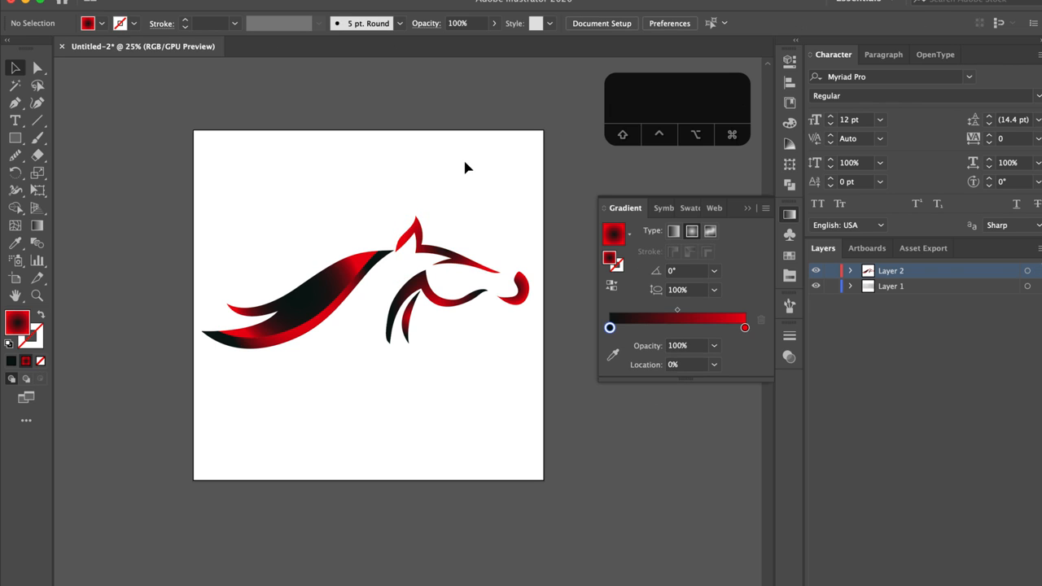
Nudge the ear-and-forehead shape up by five small increments
click(486, 267)
key(Up)
key(Up)
key(Up)
key(Up)
key(Up)
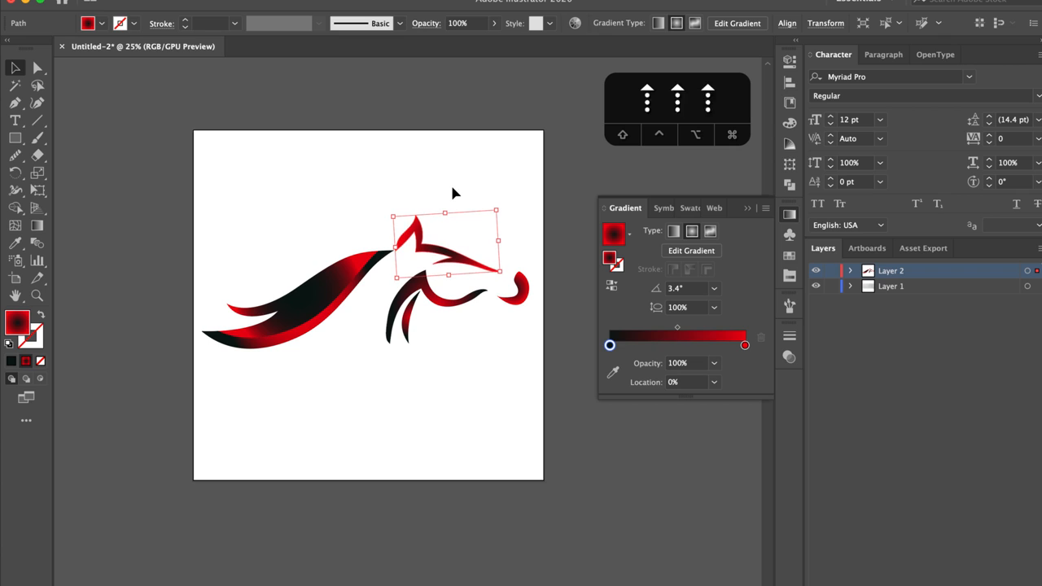
click(451, 188)
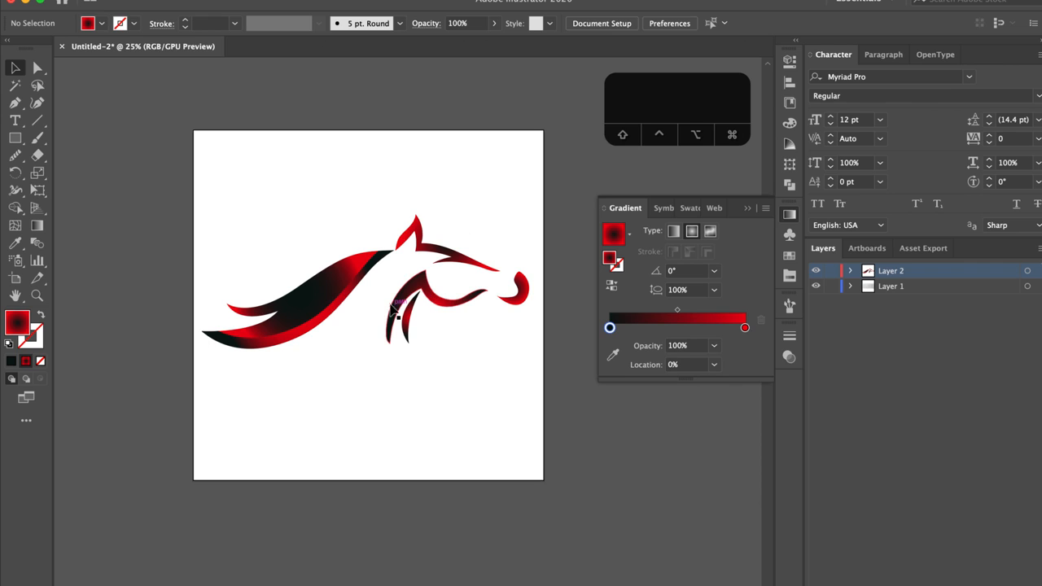
Move the jaw-and-neck shape left and slightly up toward the mane, and nudge it down and left in small increments
click(440, 303)
drag(438, 309, 417, 297)
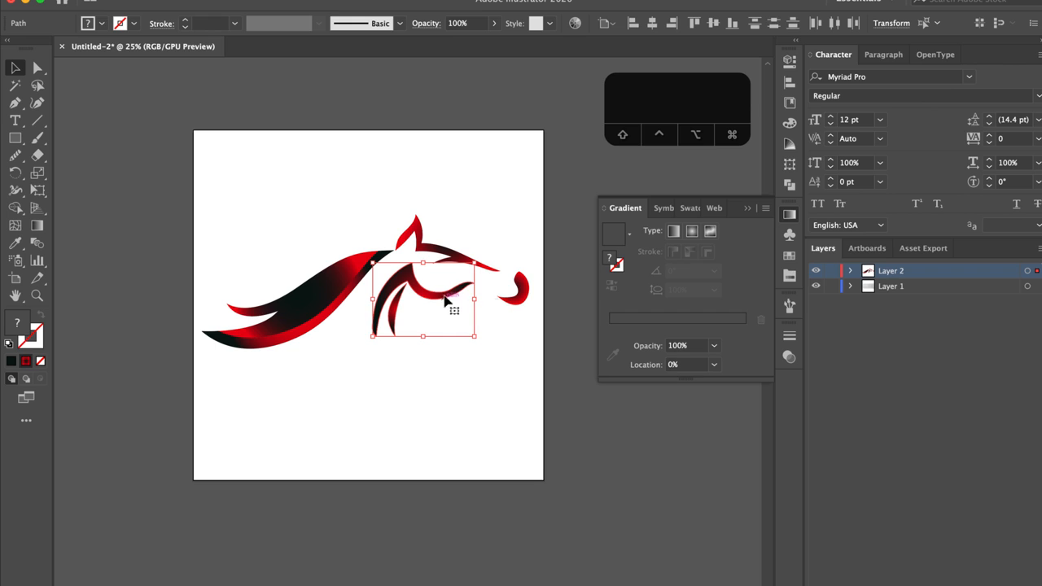
key(Down)
key(Down)
key(Down)
key(Down)
key(Down)
key(Down)
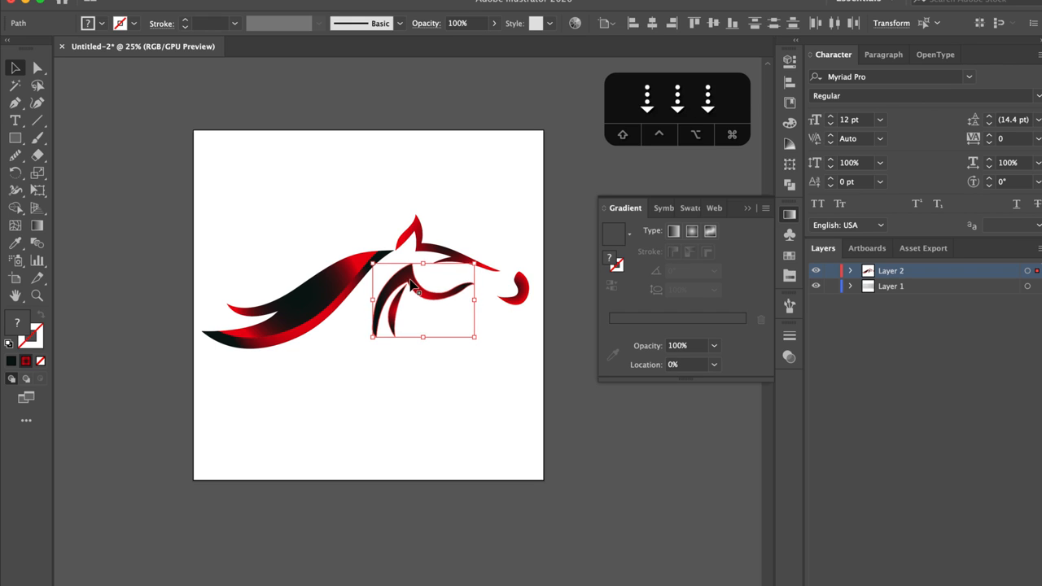
key(Down)
key(Left)
key(Down)
key(Left)
key(Down)
key(Left)
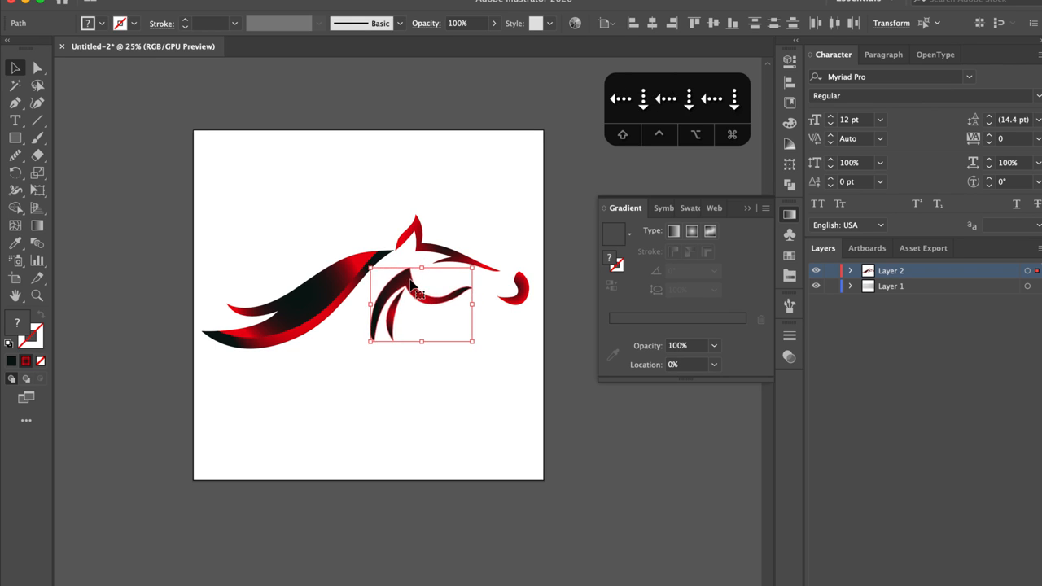
Fine-tune the jaw-and-neck shape's position below the ear with small nudges left, down, right and up, and deselect it
key(Left)
key(Left)
key(Left)
key(Left)
key(Left)
key(Left)
key(Down)
key(Down)
key(Right)
key(Right)
key(Right)
key(Right)
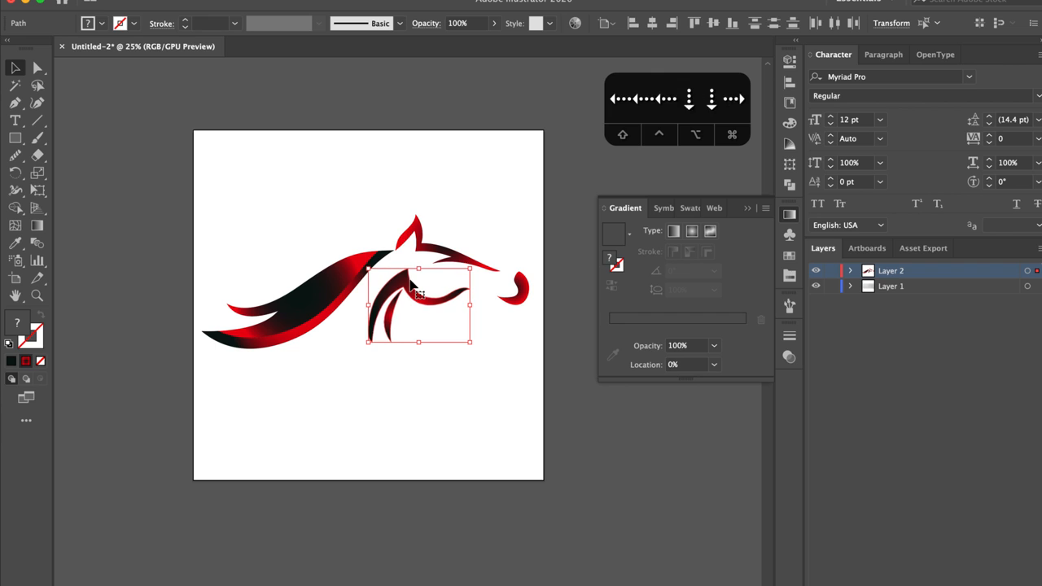
key(Up)
key(Up)
key(Right)
key(Right)
key(Down)
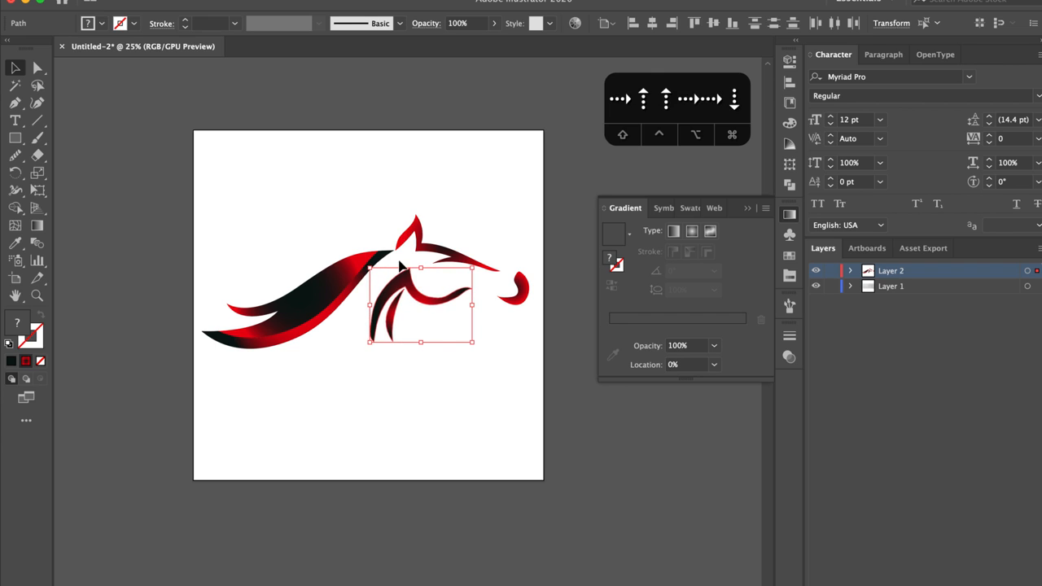
click(514, 206)
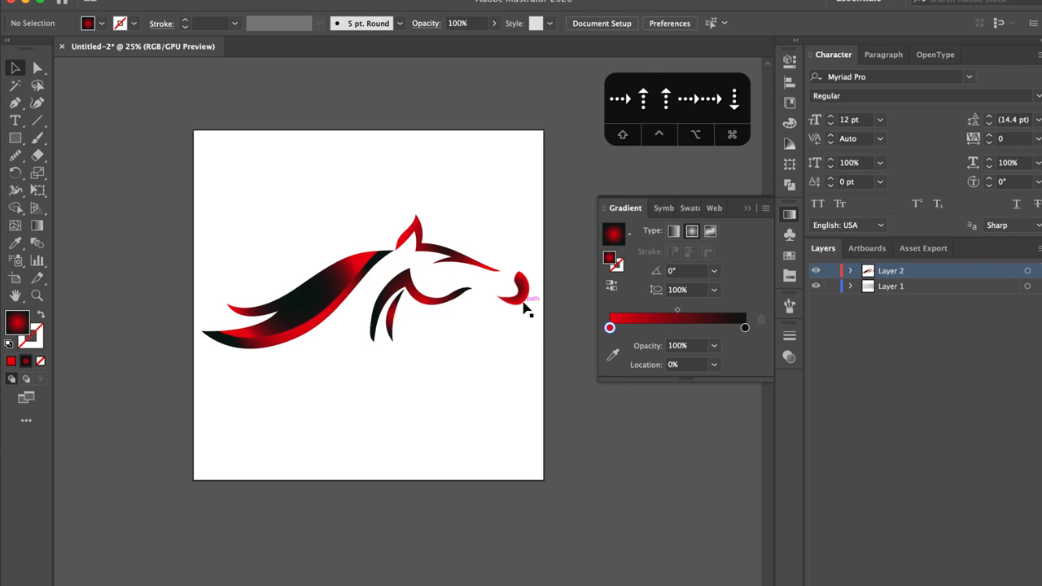
Move the muzzle shape left under the forehead's tip and adjust it with small nudges down and left
drag(523, 297, 502, 296)
key(Down)
key(Down)
key(Down)
key(Down)
key(Down)
key(Left)
key(Down)
key(Left)
key(Left)
key(Left)
key(Left)
key(Left)
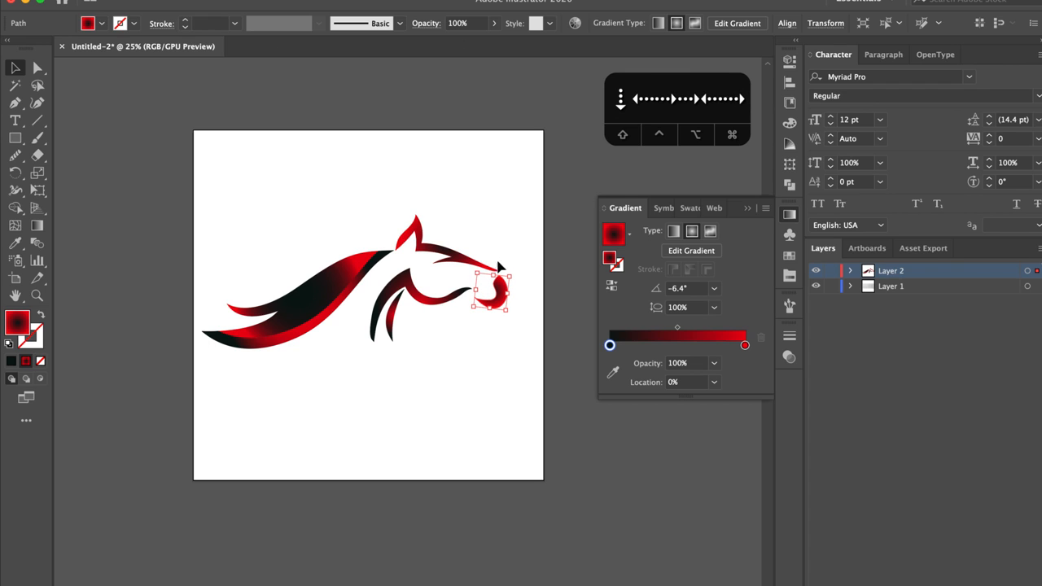
Rotate the muzzle slightly clockwise, shift it up to meet the forehead's tip, and close the gradient settings
drag(516, 267, 517, 269)
click(515, 245)
drag(503, 301, 506, 294)
click(522, 245)
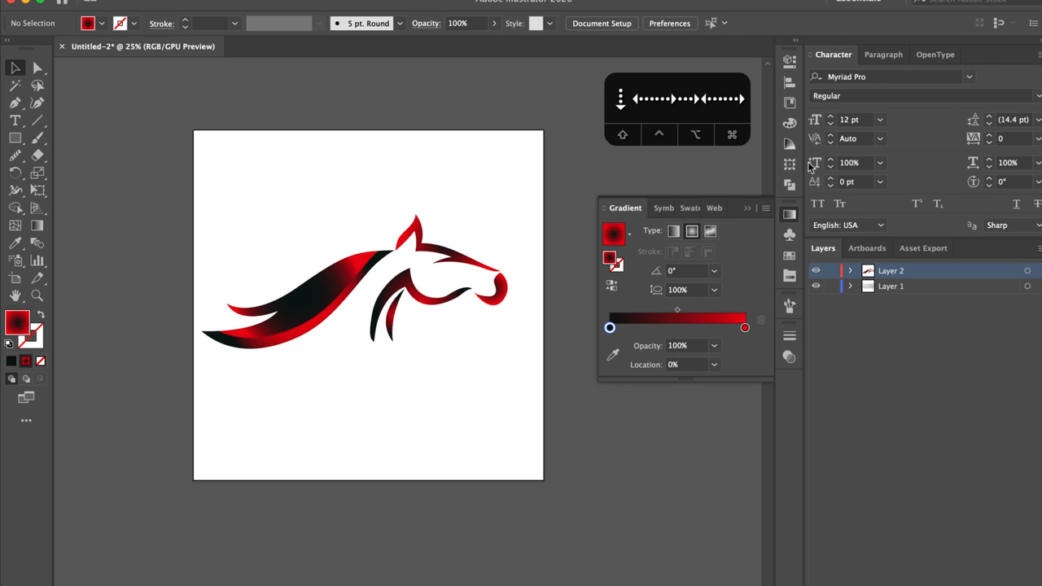
click(747, 210)
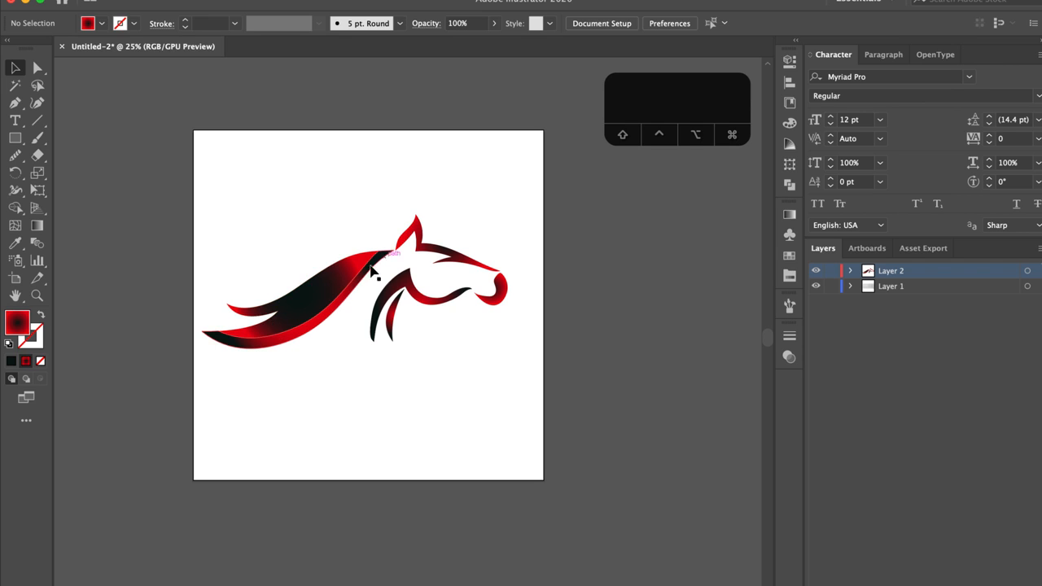
click(304, 308)
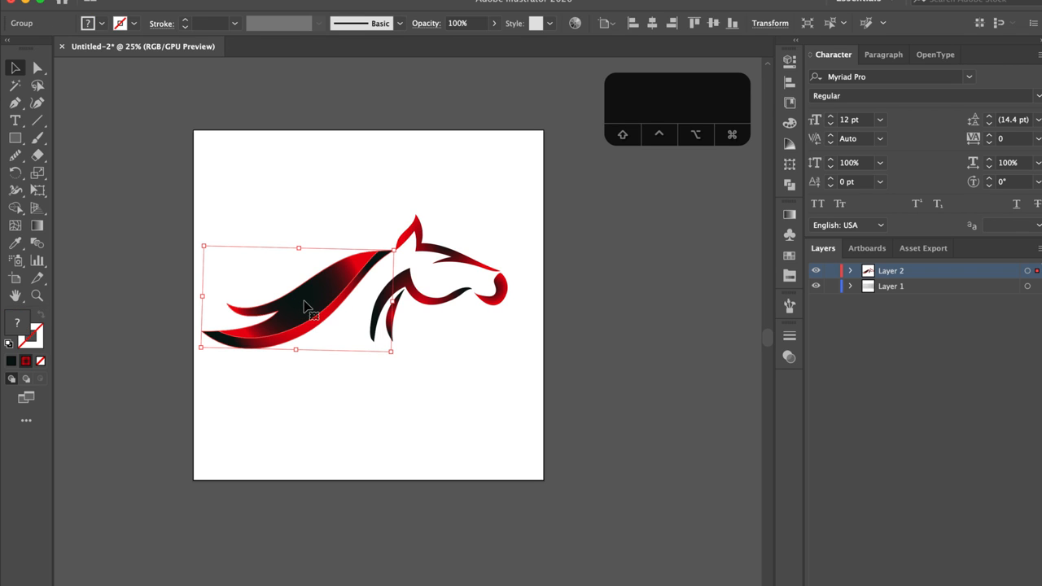
right_click(305, 306)
click(496, 385)
click(401, 146)
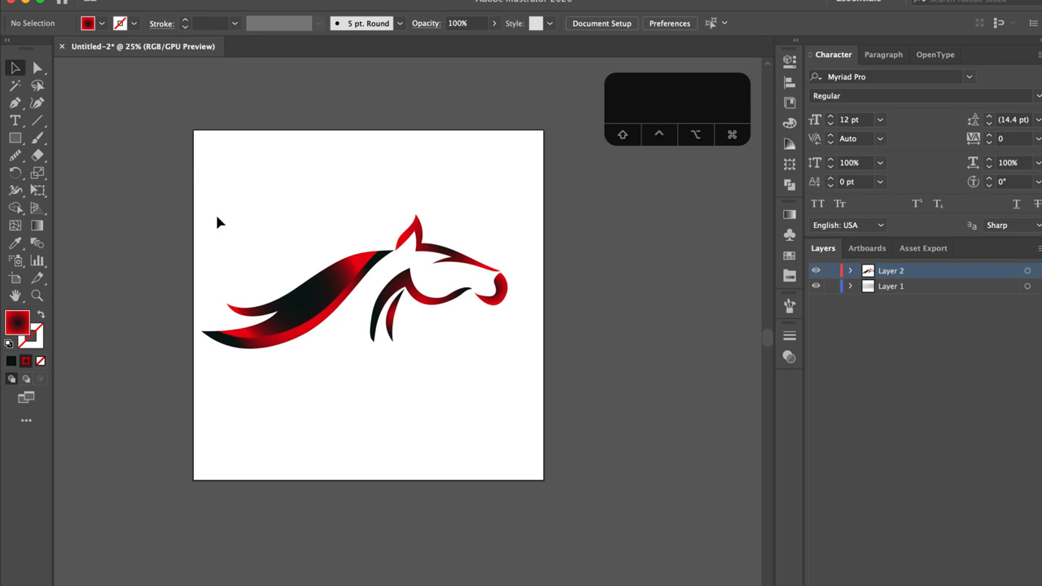
drag(229, 151, 412, 154)
drag(378, 370, 481, 402)
drag(277, 169, 500, 147)
Draw a rectangle with a dark gray fill and no stroke that covers the entire artboard
alt+scroll(269, 235, down, 3)
alt+scroll(302, 278, up, 1)
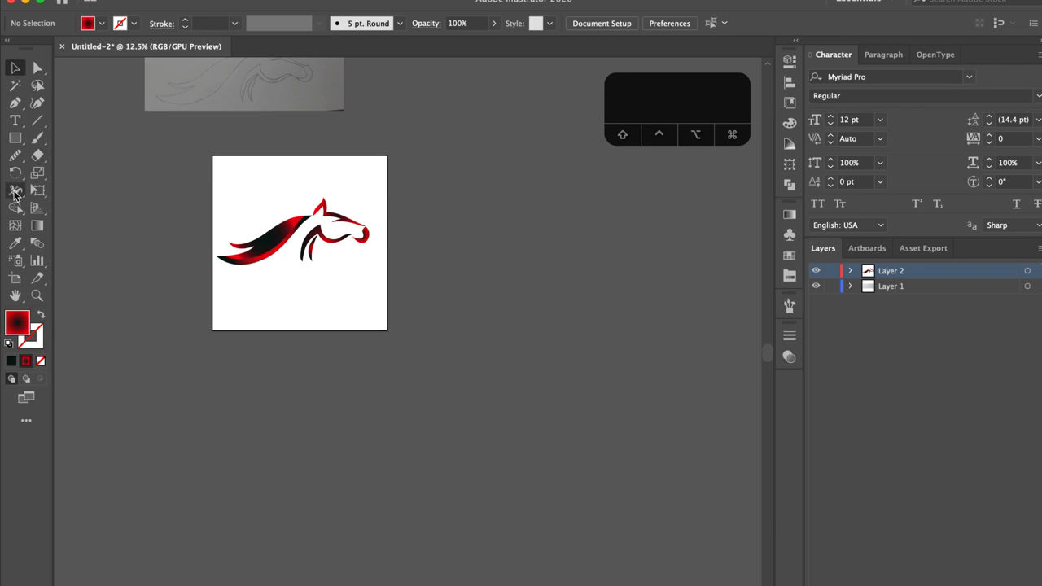
click(15, 139)
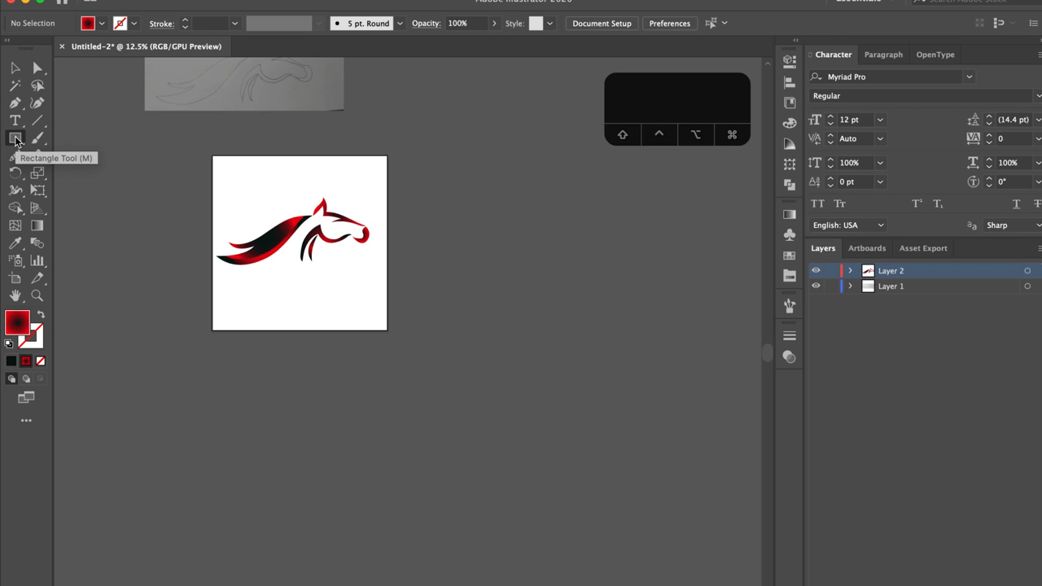
click(102, 23)
scroll(67, 69, down, 3)
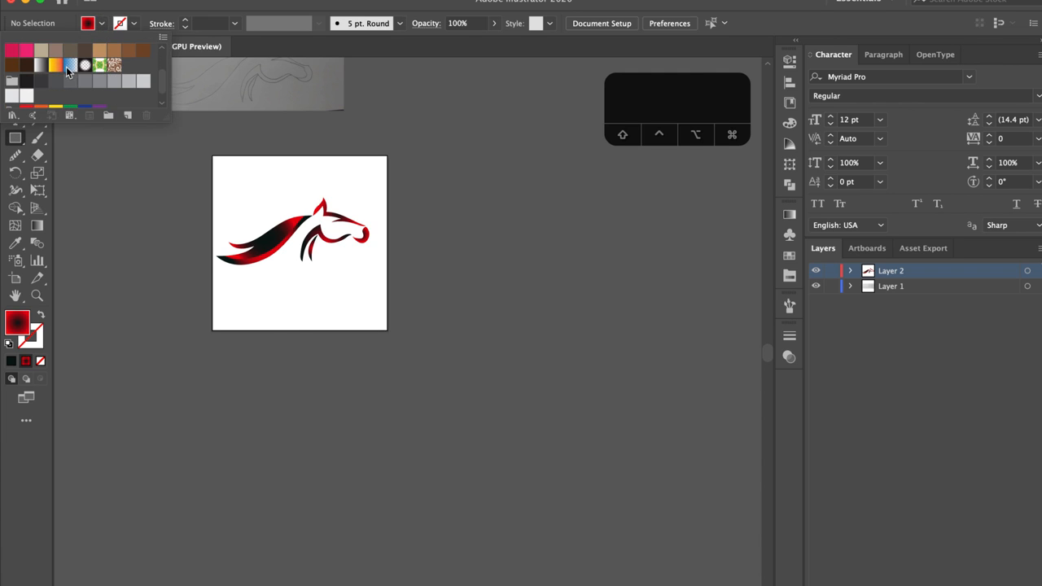
click(57, 83)
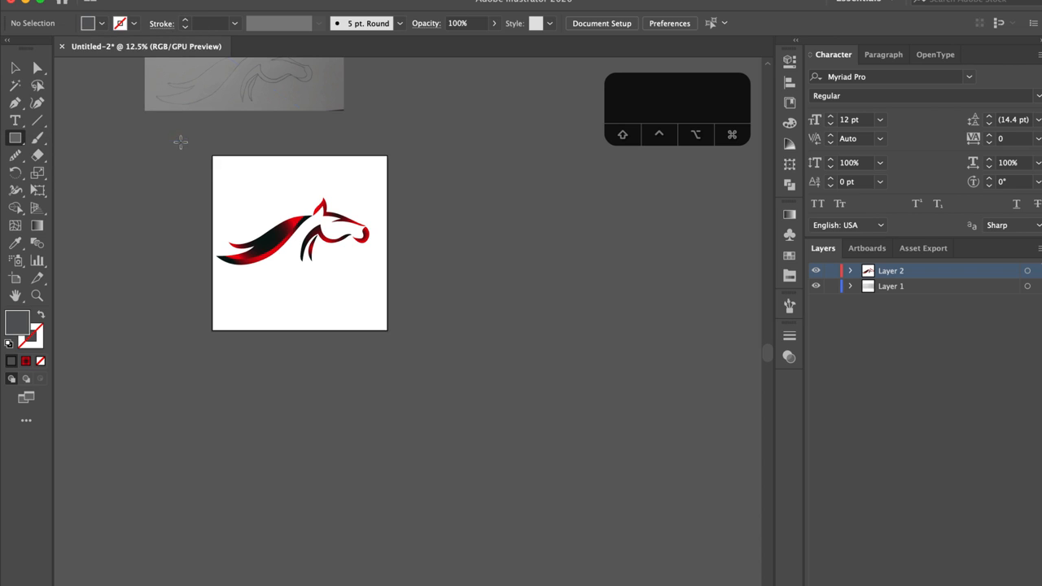
drag(213, 157, 388, 330)
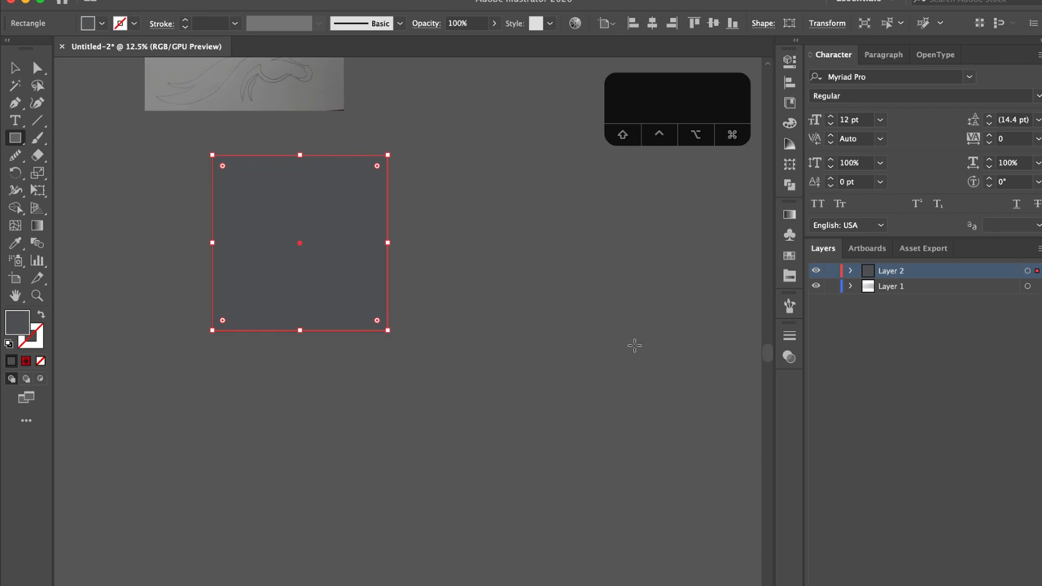
key(v)
click(633, 313)
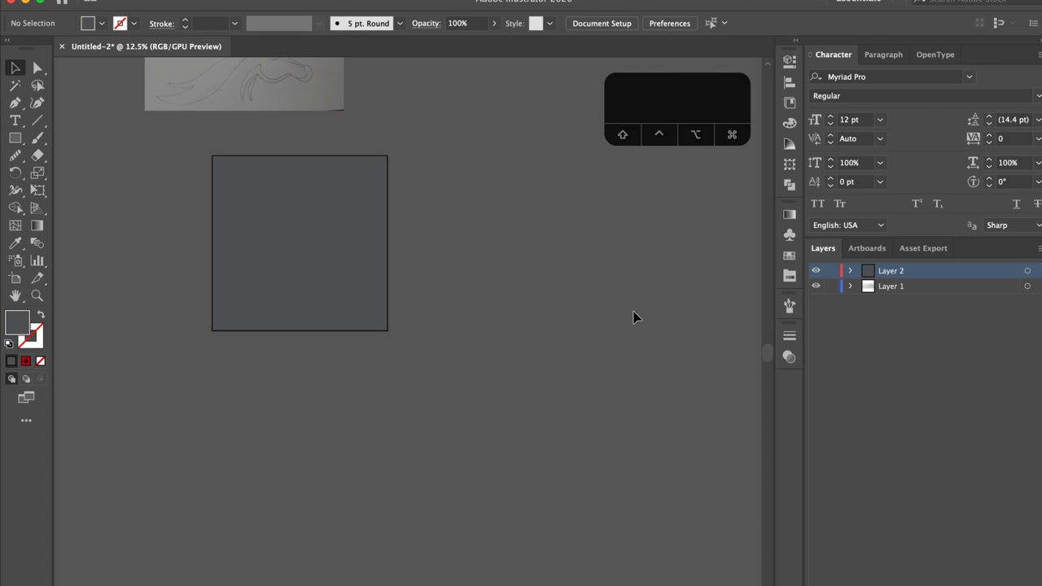
Expand Layer 2 and place the gray rectangle below the mane group at the bottom of the layer's stack
click(850, 270)
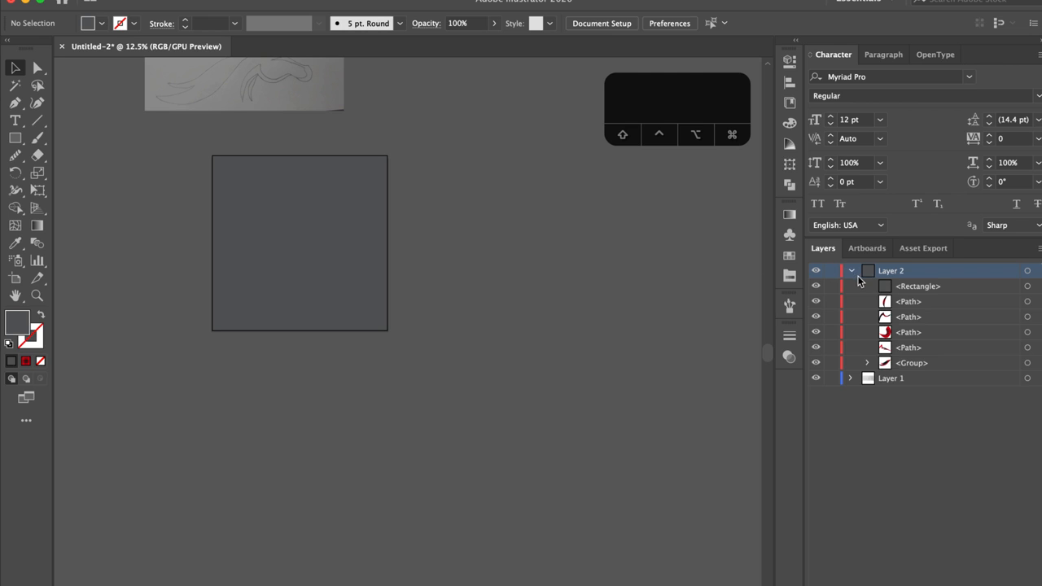
click(953, 286)
key(super+bracketleft)
key(super+bracketleft)
key(super+bracketleft)
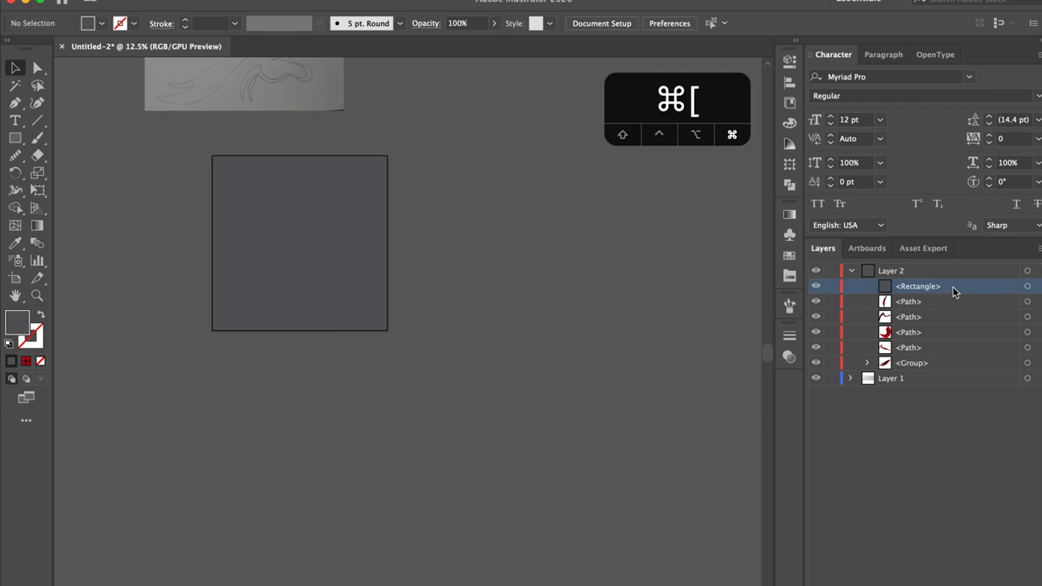
key(shift+bracketleft)
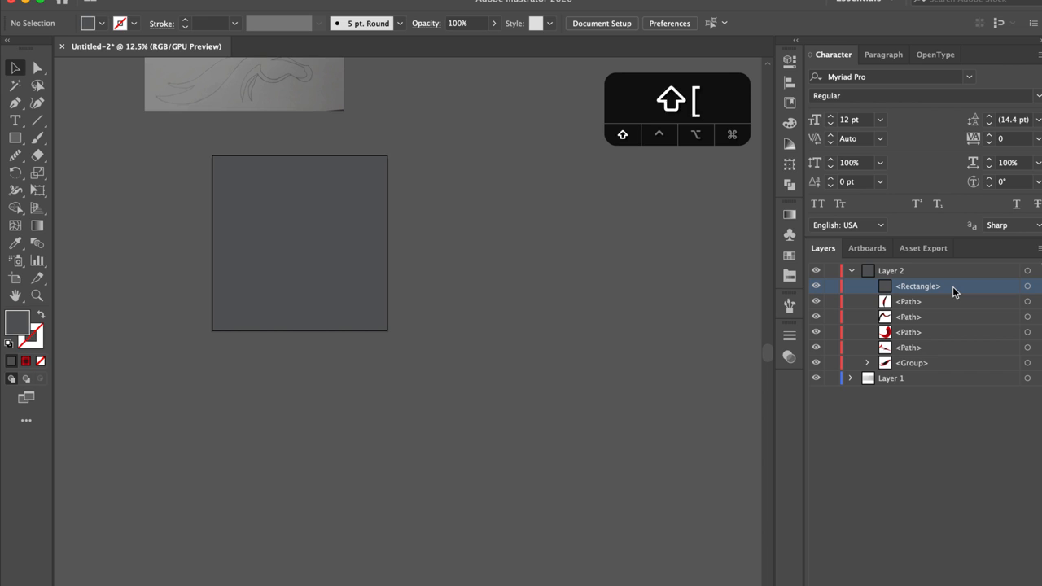
key(super+shift+bracketleft)
drag(955, 291, 952, 372)
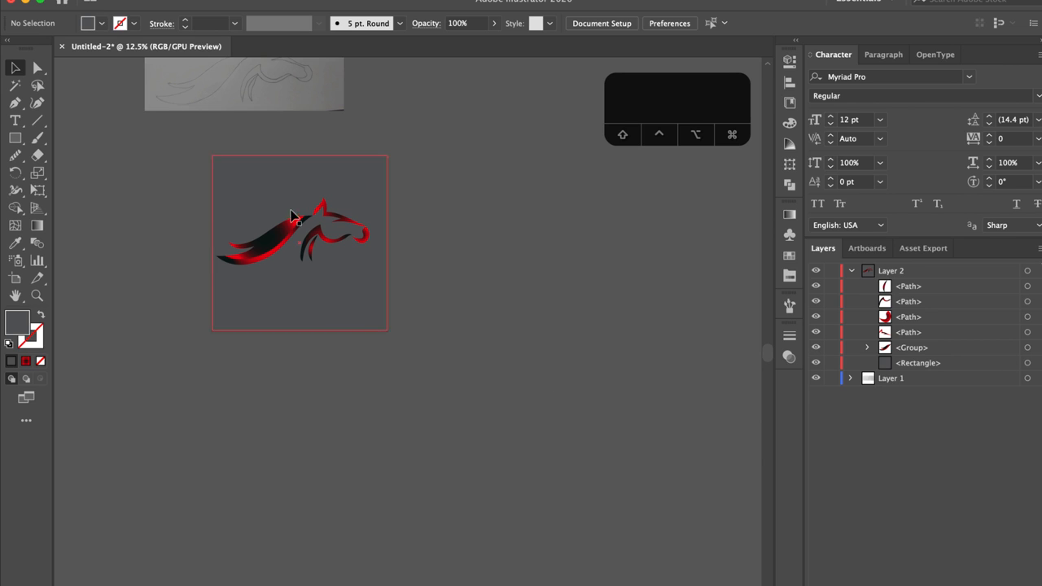
Move the gray background rectangle off the artboard to clear the horse artwork, and deselect it
click(358, 311)
drag(336, 296, 595, 384)
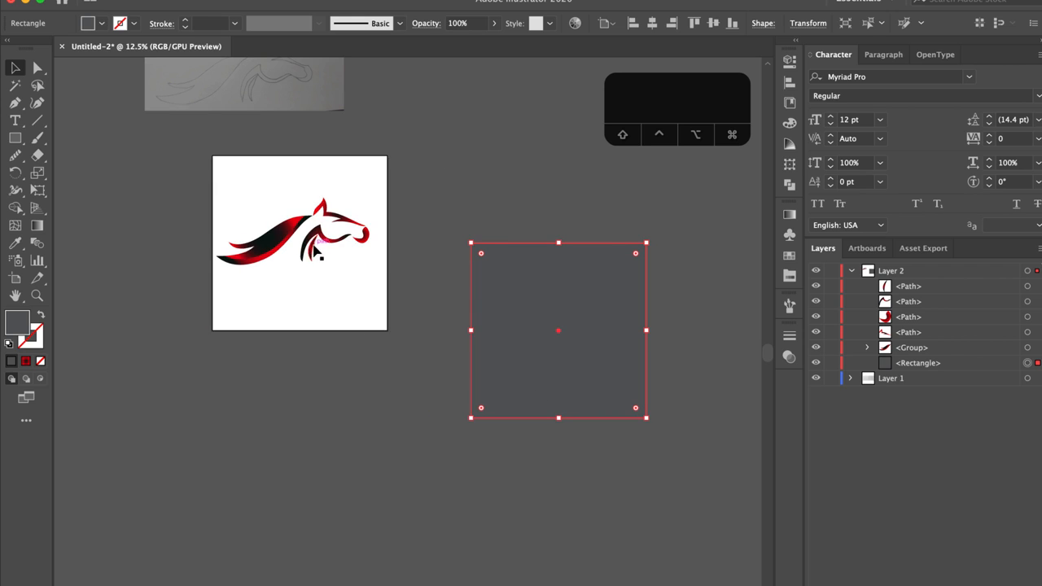
scroll(340, 289, left, 2)
click(340, 289)
scroll(338, 280, up, 1)
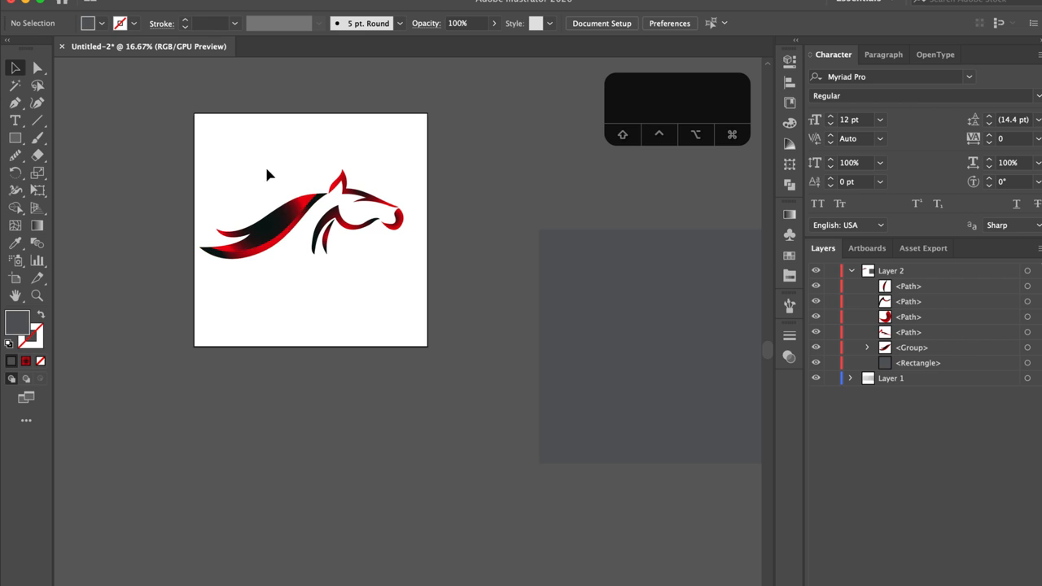
Select all the horse shapes on the artboard and group them together
scroll(241, 177, down, 1)
drag(243, 155, 410, 299)
key(super+g)
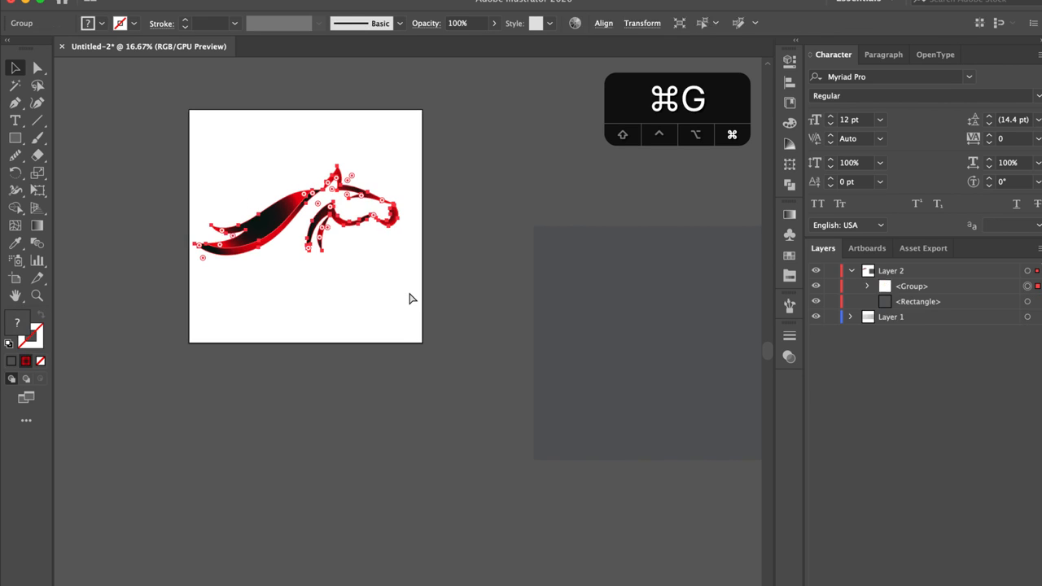
click(387, 301)
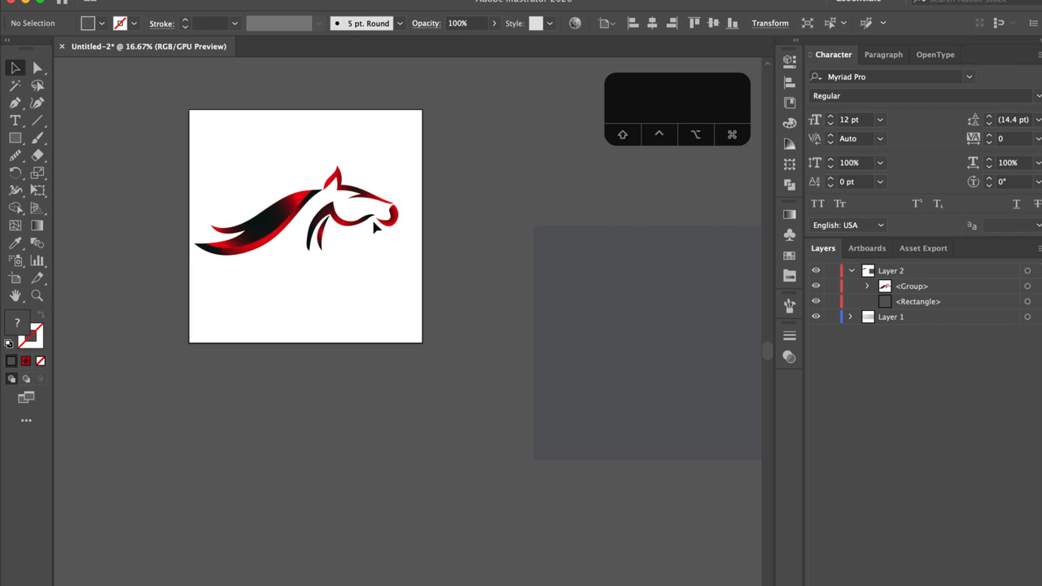
Scale the horse group down proportionally and reposition it around the artboard's horizontal center
drag(302, 214, 314, 214)
key(super+z)
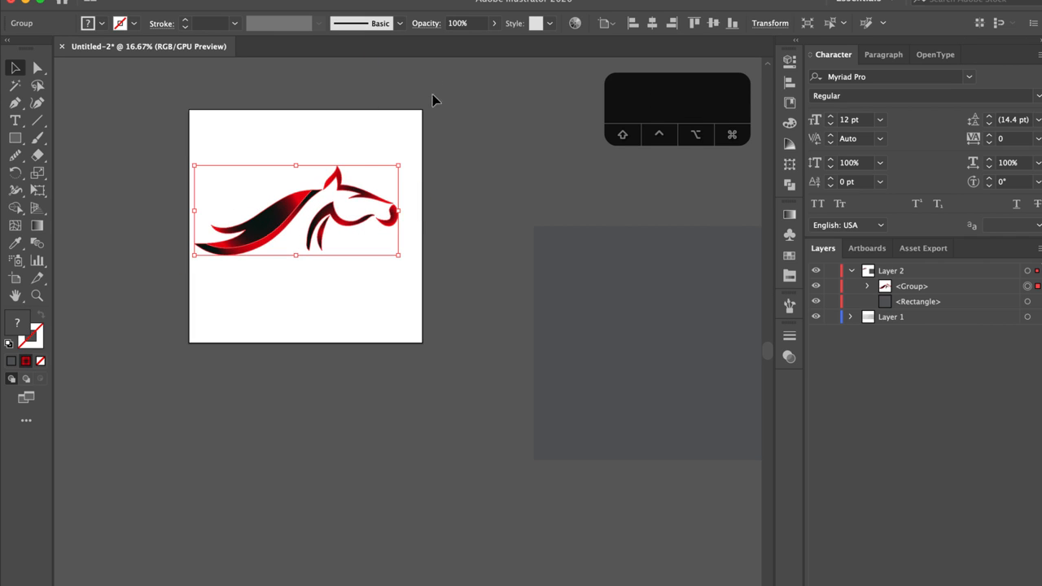
drag(398, 165, 377, 173)
mouse_move(296, 206)
mouse_down()
mouse_move(325, 198)
mouse_move(331, 209)
mouse_move(326, 196)
mouse_move(305, 213)
mouse_up()
Move the gray rectangle back behind the horse and nudge it right until its edges match the artboard
drag(615, 388, 297, 244)
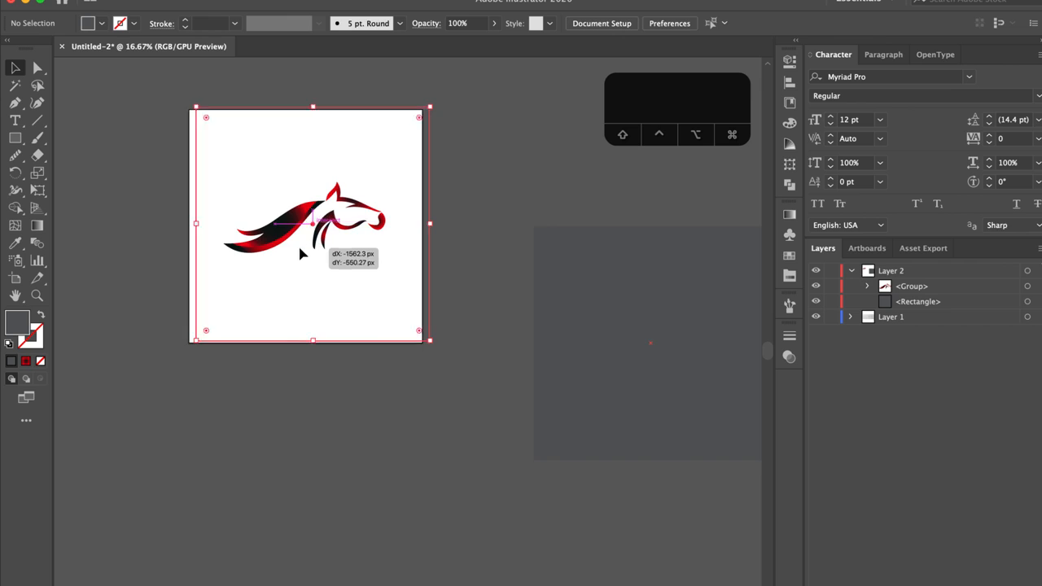
drag(339, 273, 335, 274)
key(Right)
key(Right)
key(Right)
key(Right)
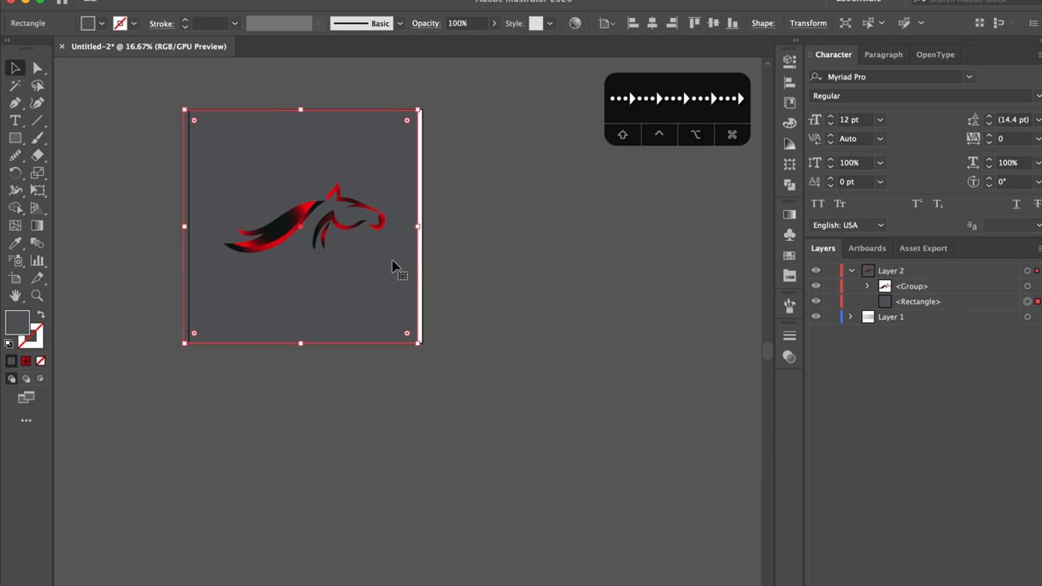
key(Right)
key(Right)
key(Right)
key(Right)
key(Right)
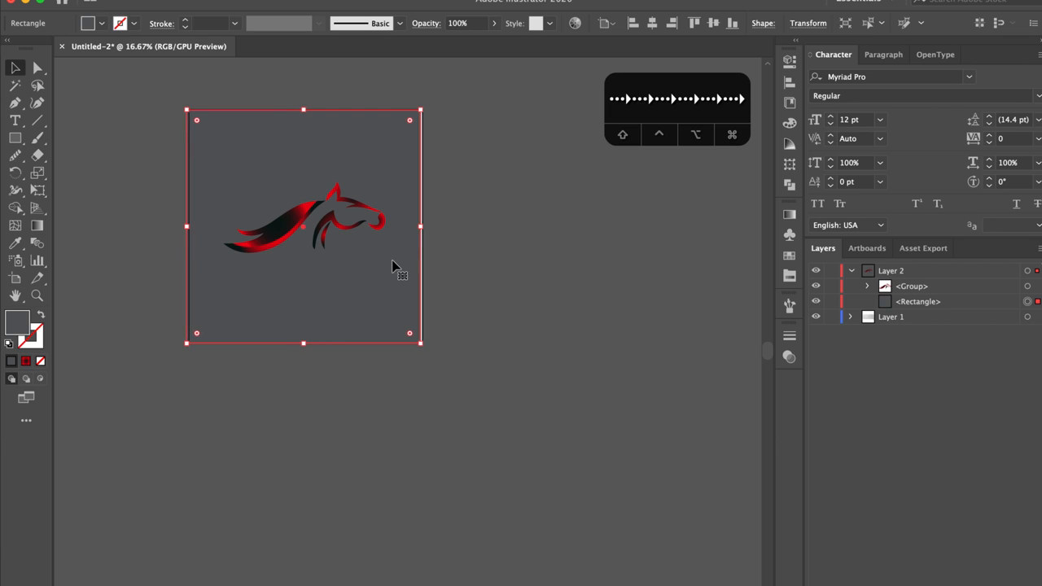
key(Right)
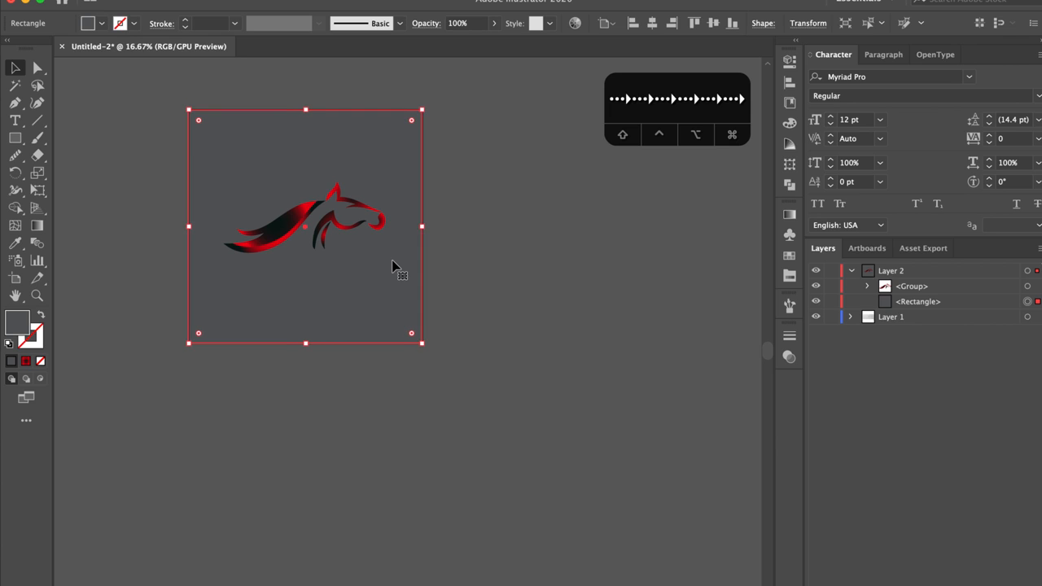
click(527, 303)
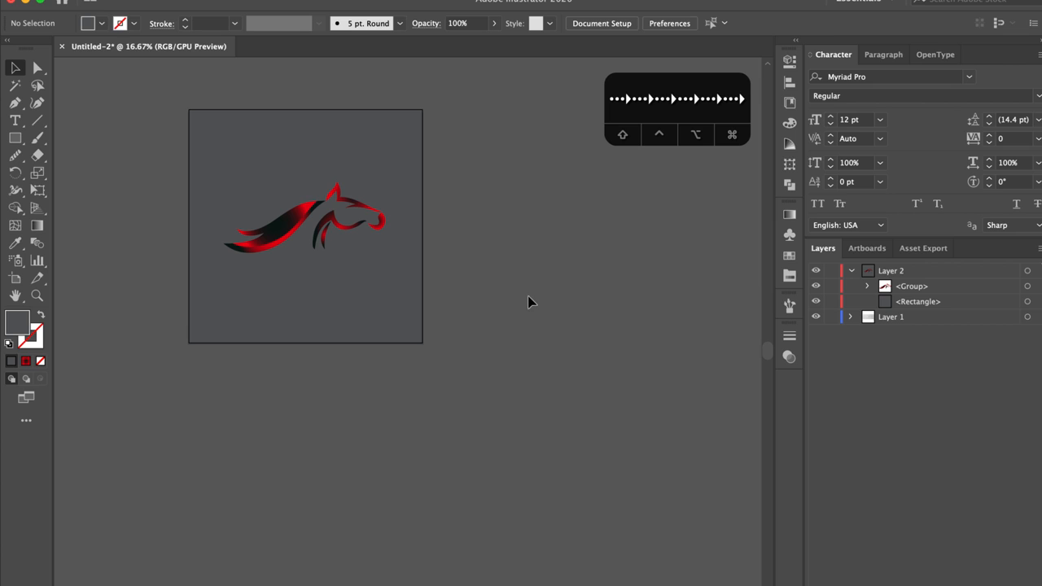
Try the blue-to-white gradient on the background rectangle, and set its fill to the near-black swatch
click(379, 304)
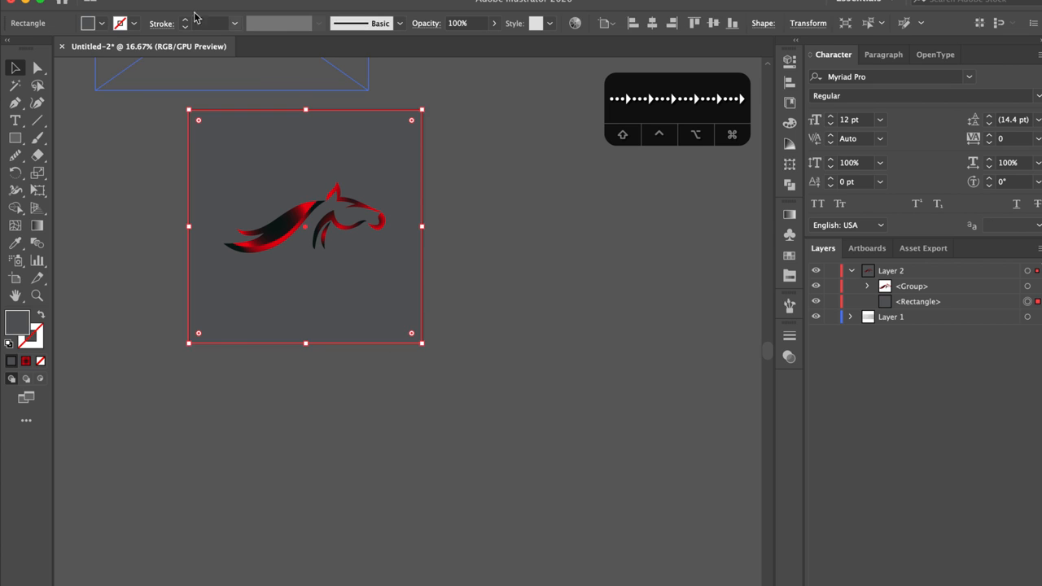
click(104, 25)
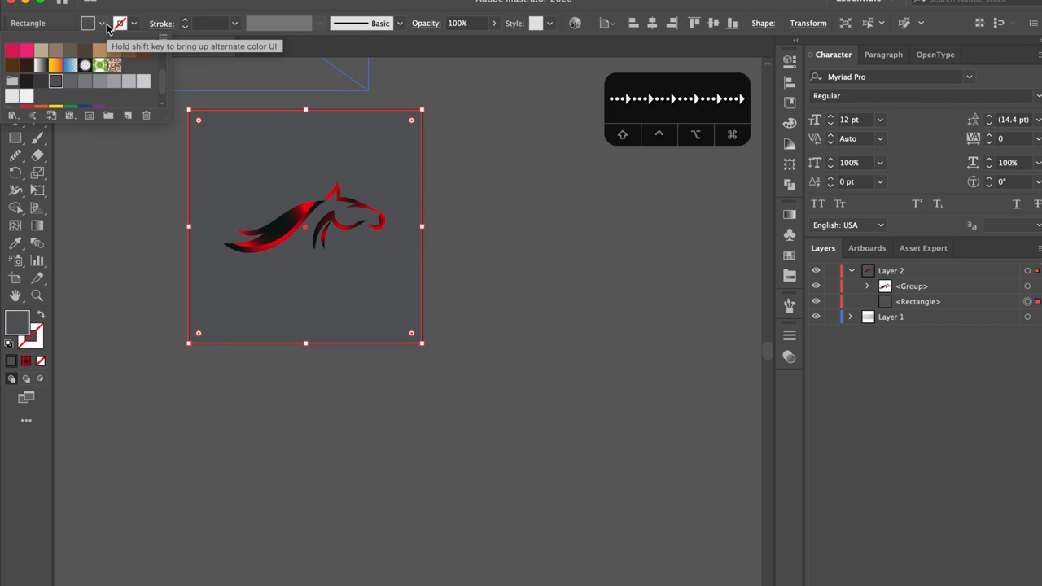
click(72, 65)
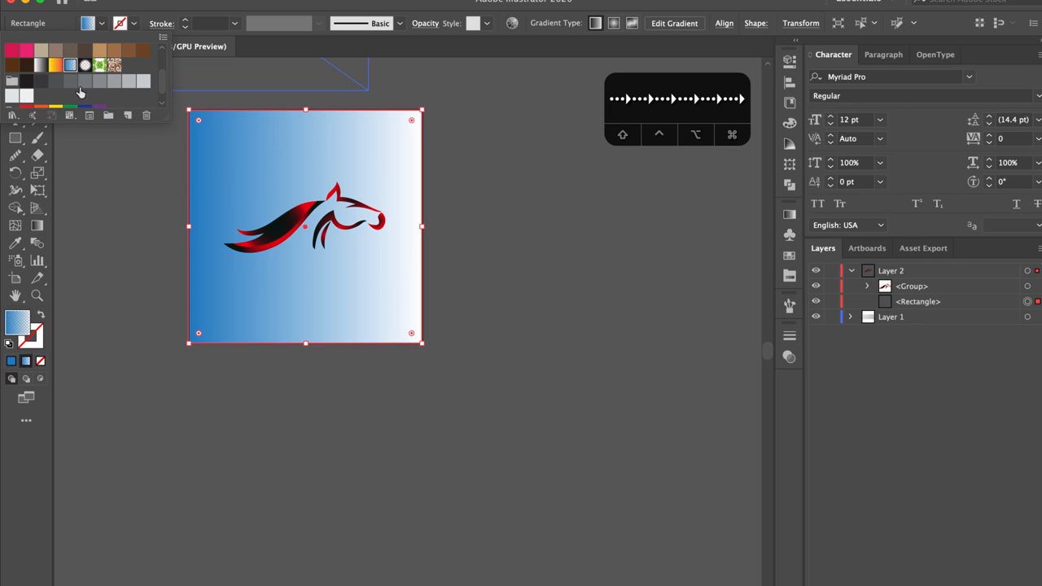
click(26, 84)
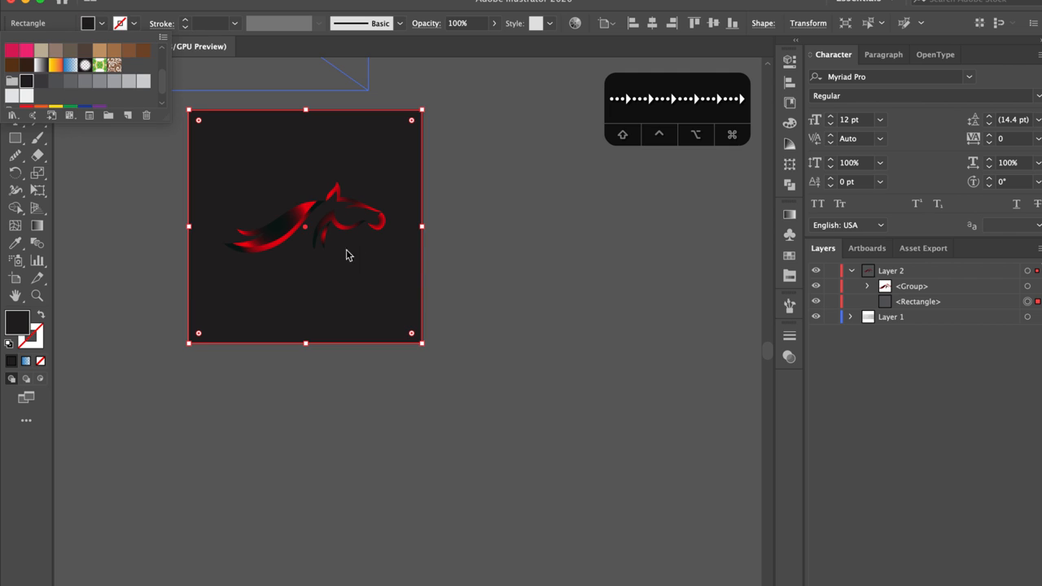
Try a near-white fill and a medium gray fill on the background rectangle behind the horse
click(446, 250)
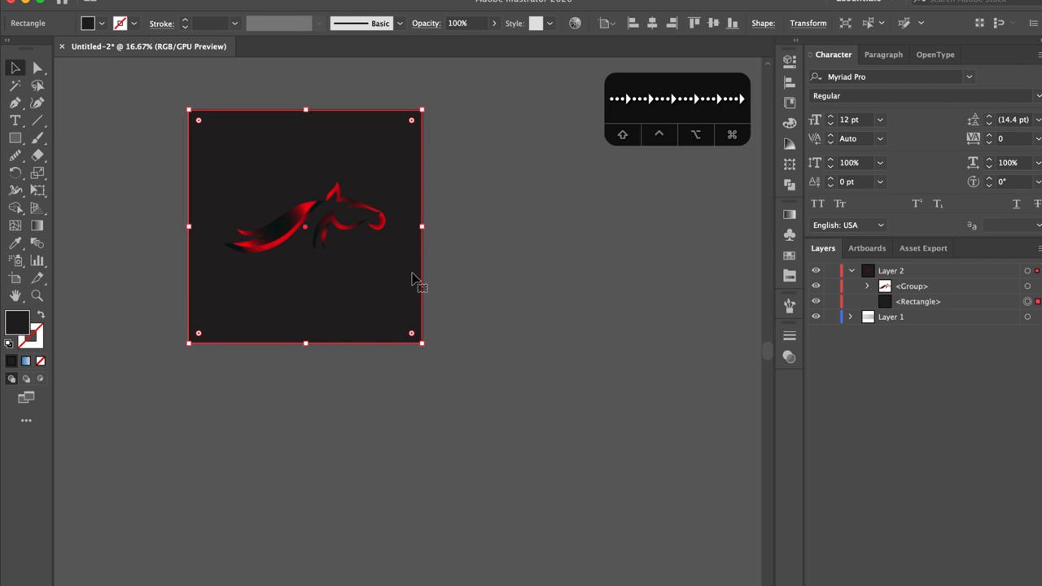
click(477, 251)
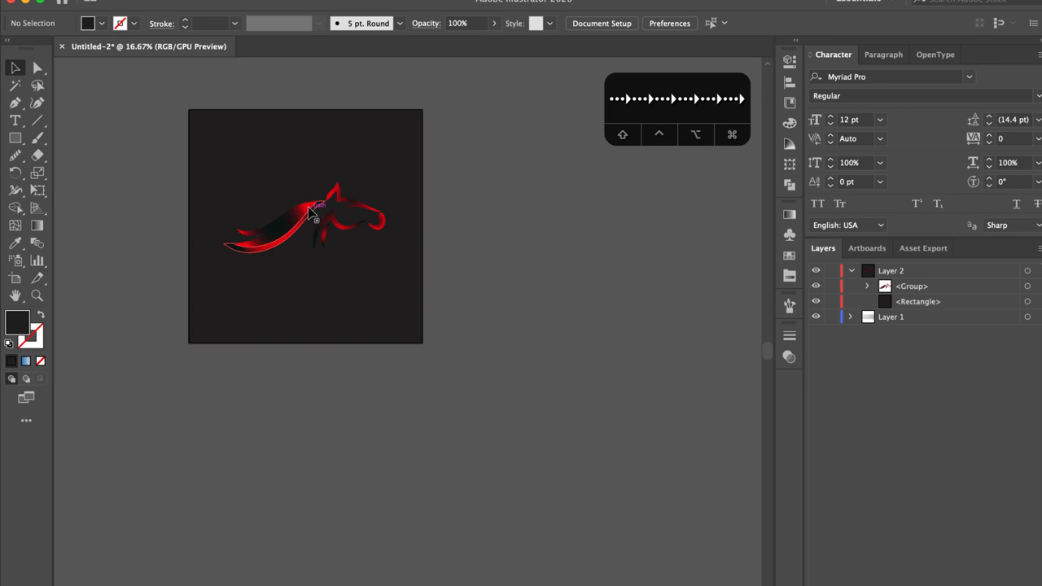
click(339, 307)
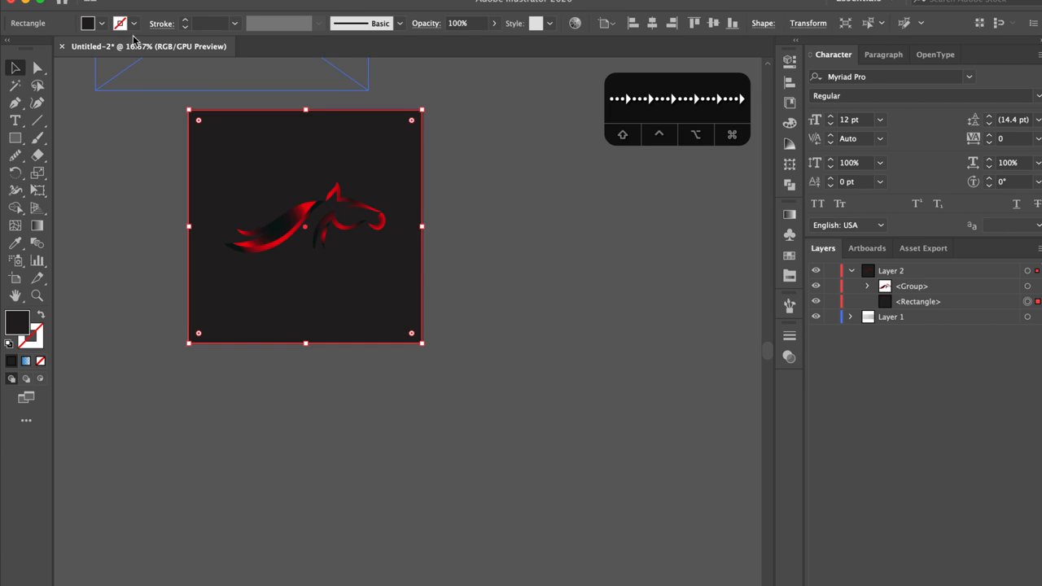
click(101, 23)
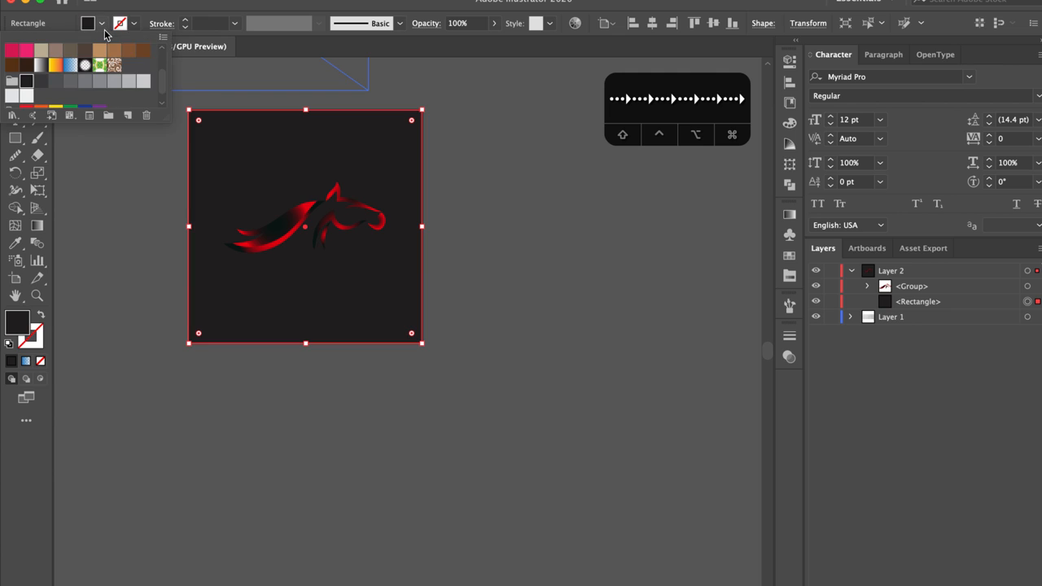
click(12, 97)
click(26, 97)
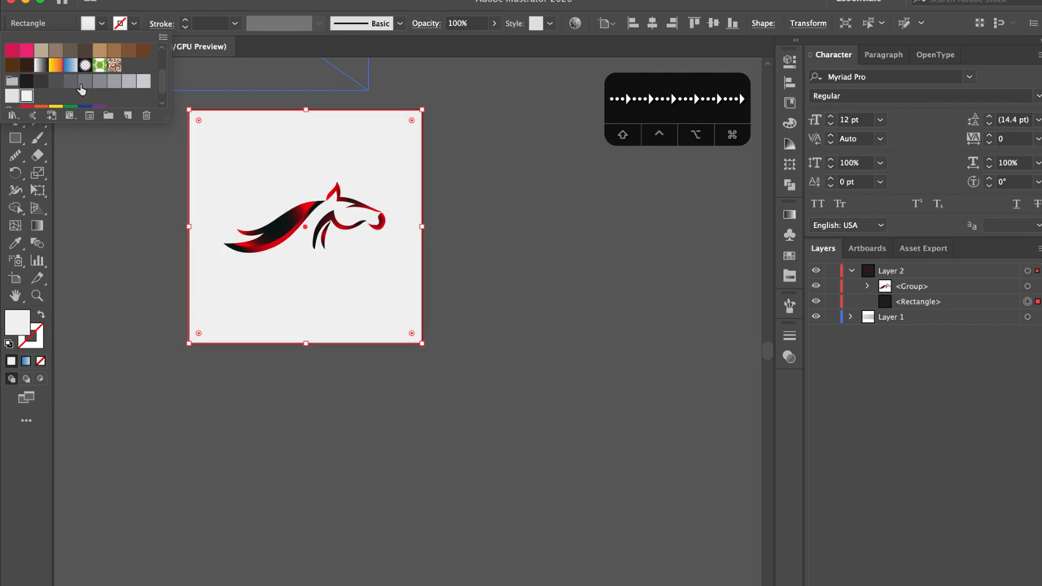
click(82, 83)
Test dark brown, pink and taupe swatches as the background rectangle's fill
scroll(135, 77, up, 1)
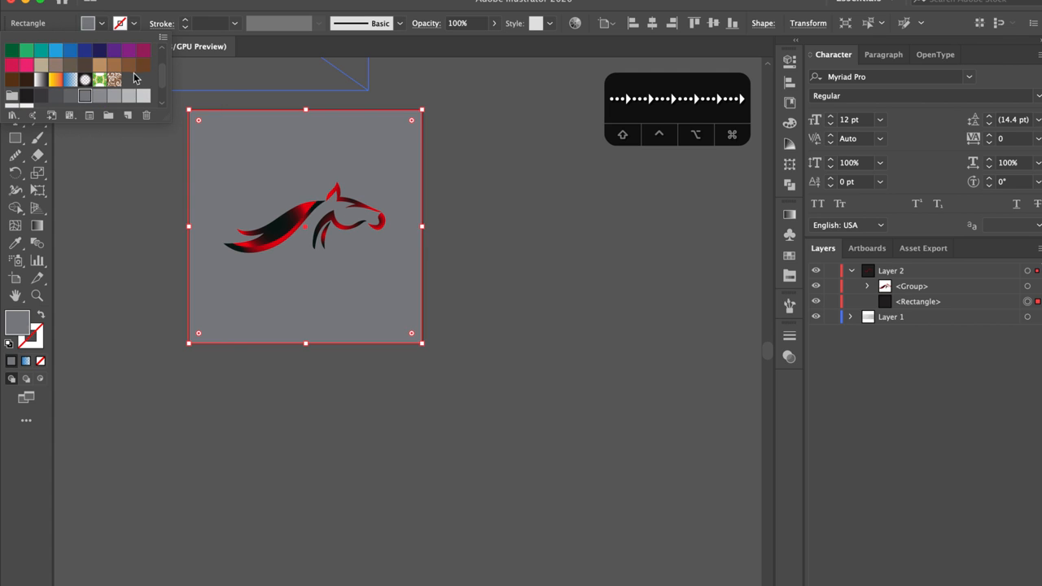
click(85, 65)
click(29, 66)
click(56, 66)
Test black, bright yellow, dark blue and magenta fills on the background rectangle
scroll(71, 77, up, 2)
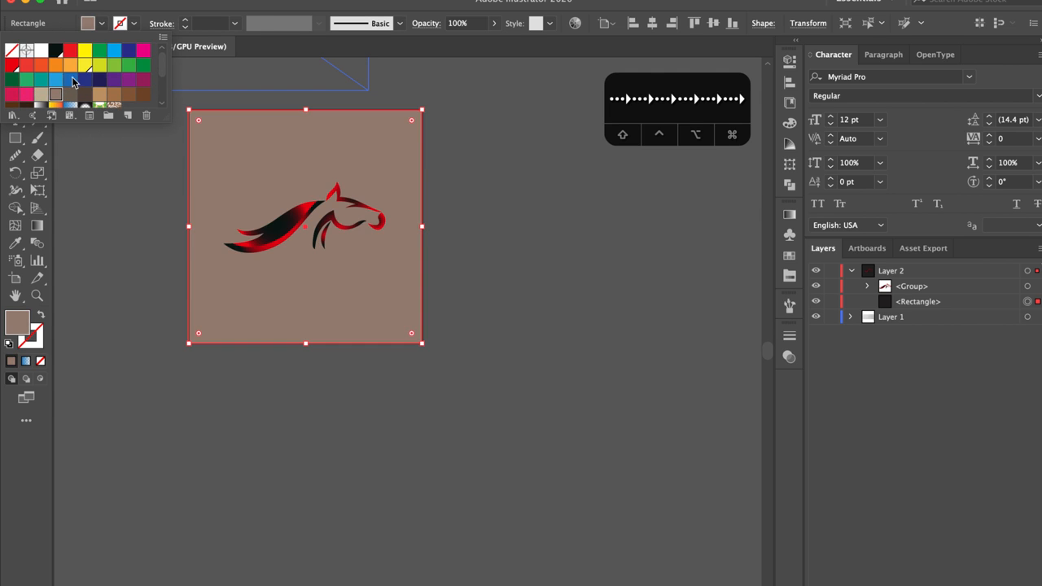
click(56, 50)
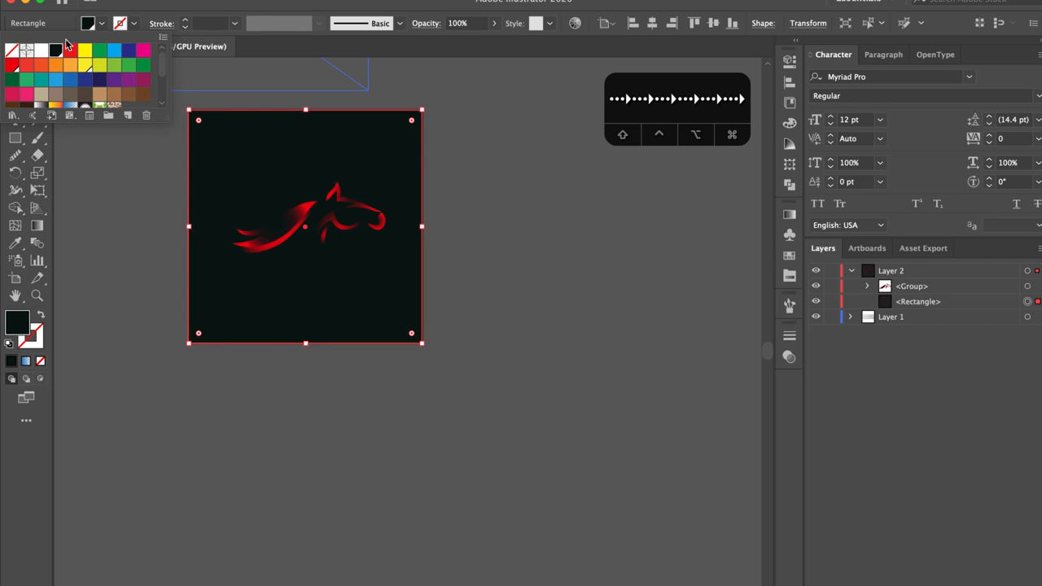
click(84, 51)
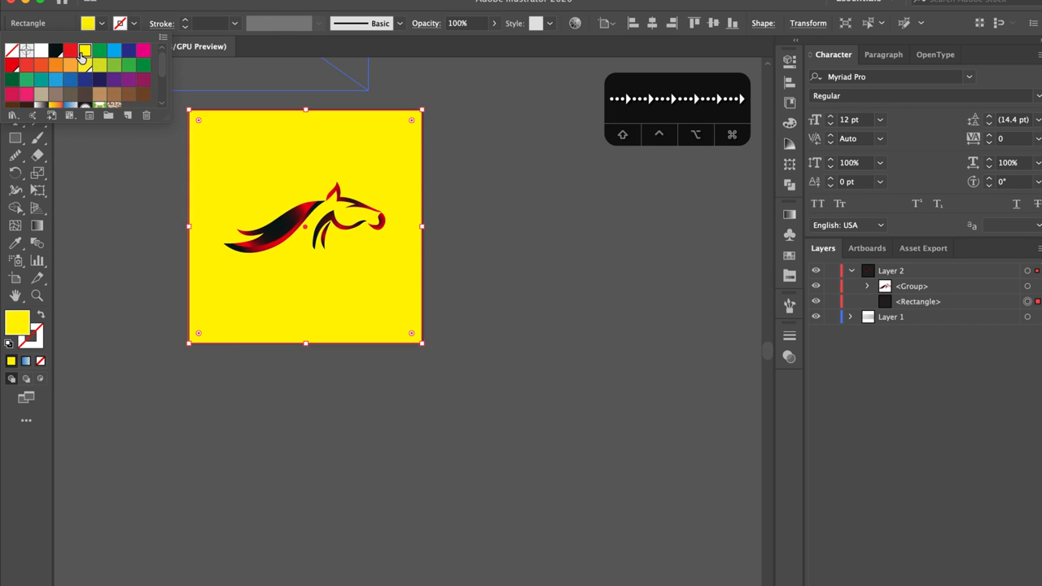
click(129, 51)
click(144, 51)
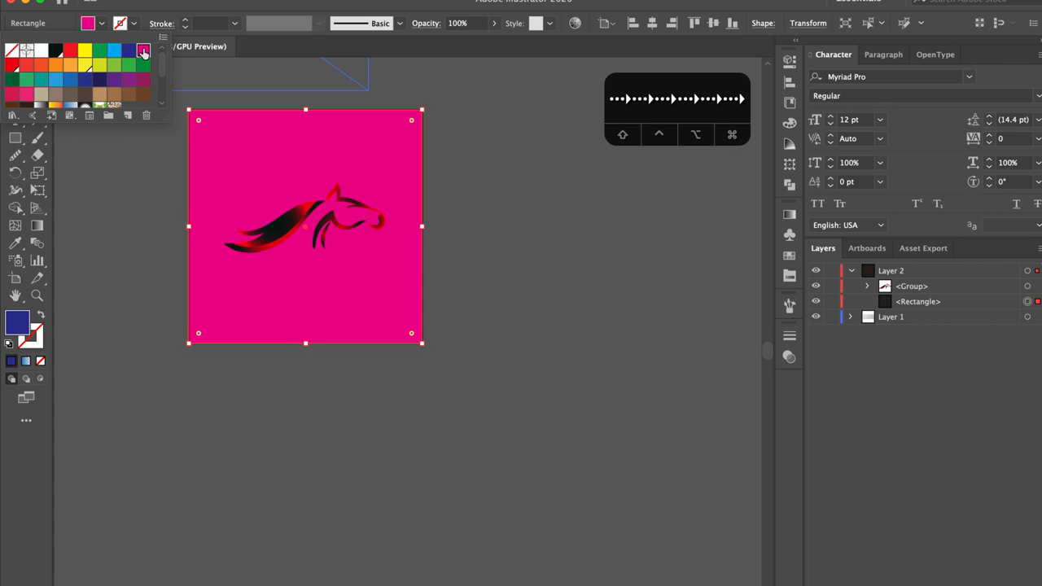
Test dark green, yellow-green and dark brown fills on the background rectangle
click(143, 71)
click(99, 72)
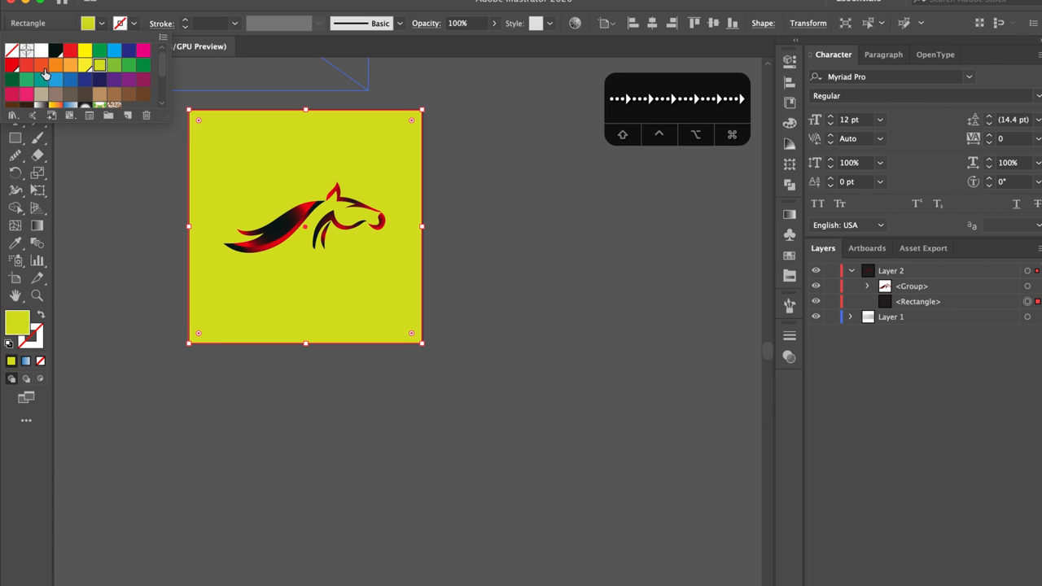
click(82, 94)
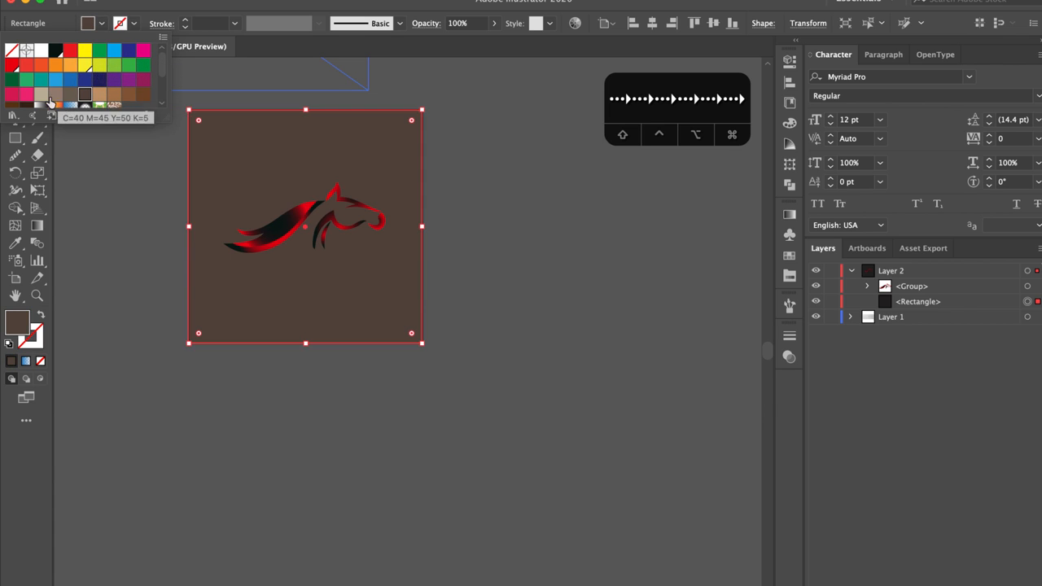
Try the white-to-black gradient on the background rectangle, and set its fill to the C=0 M=0 Y=0 K=100 swatch
scroll(51, 98, down, 3)
click(41, 52)
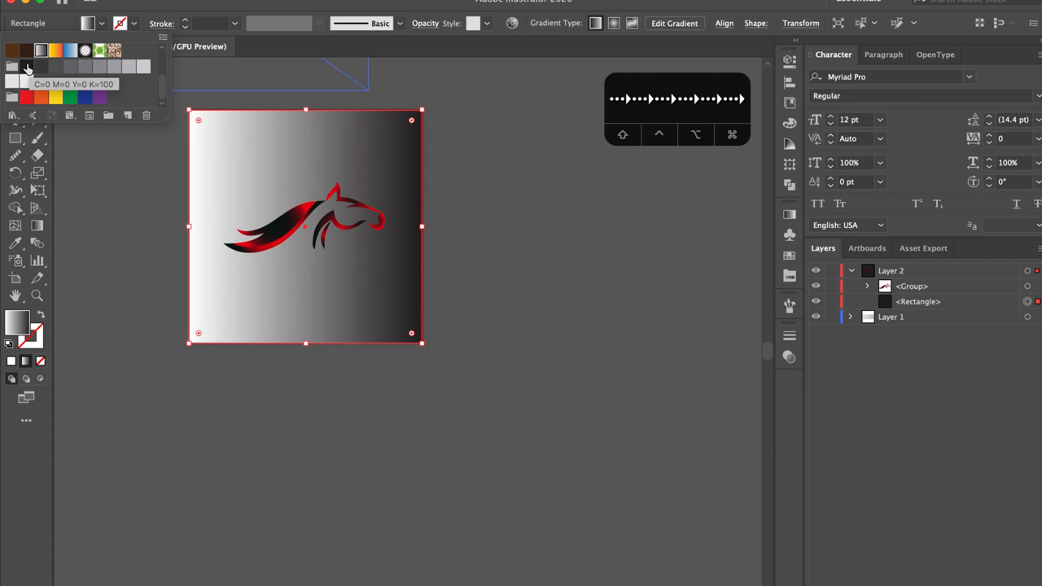
click(27, 66)
click(458, 227)
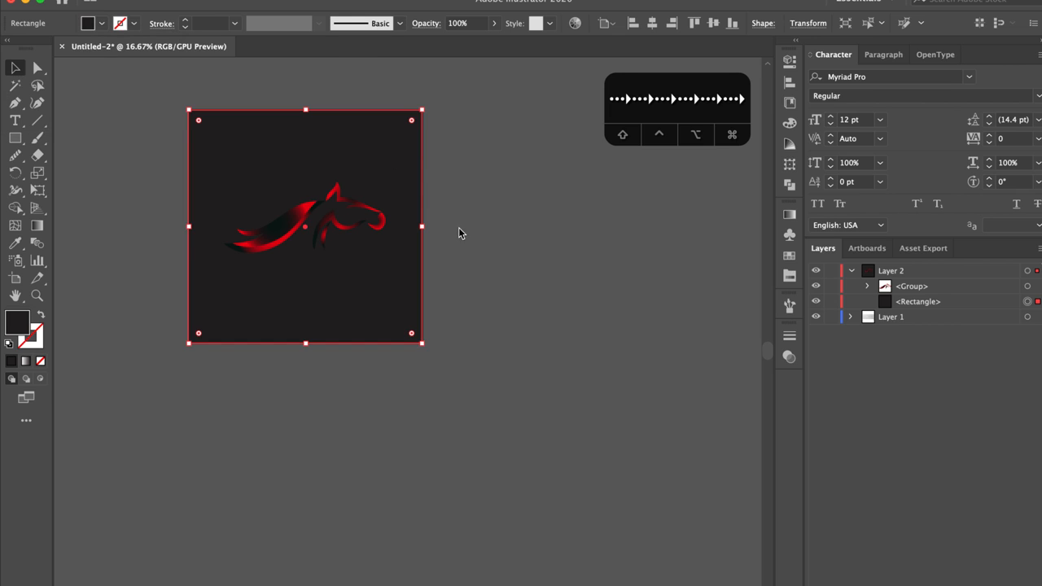
click(481, 263)
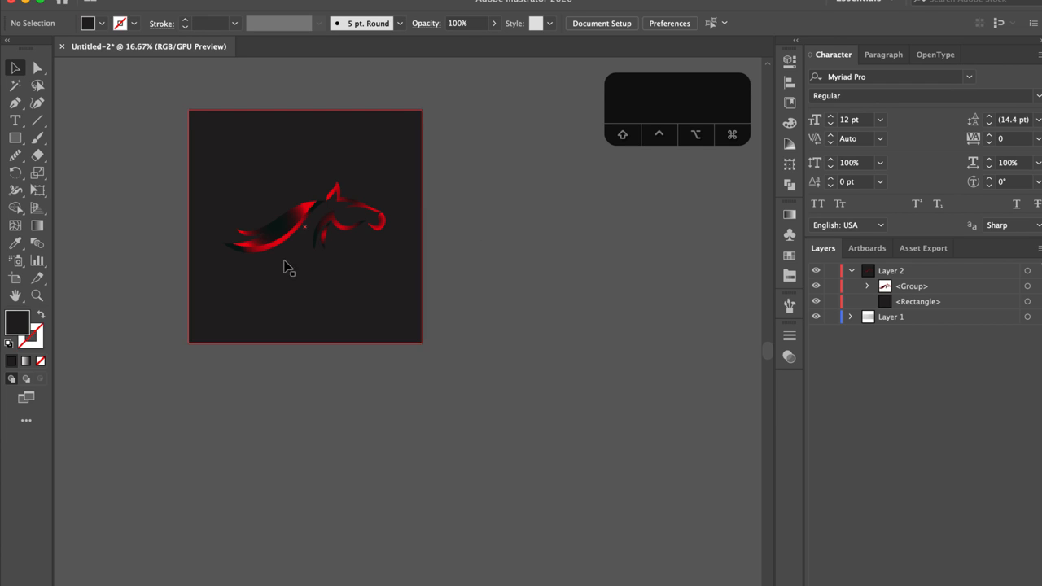
Shrink the artboard evenly around its center to about 833 × 833 px, closer around the horse
click(14, 277)
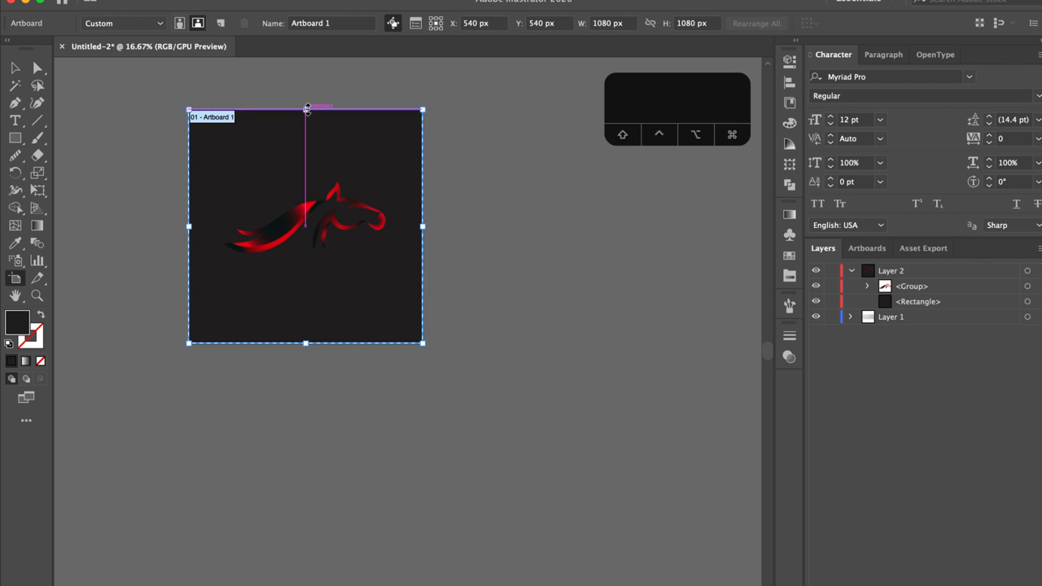
drag(308, 109, 302, 136)
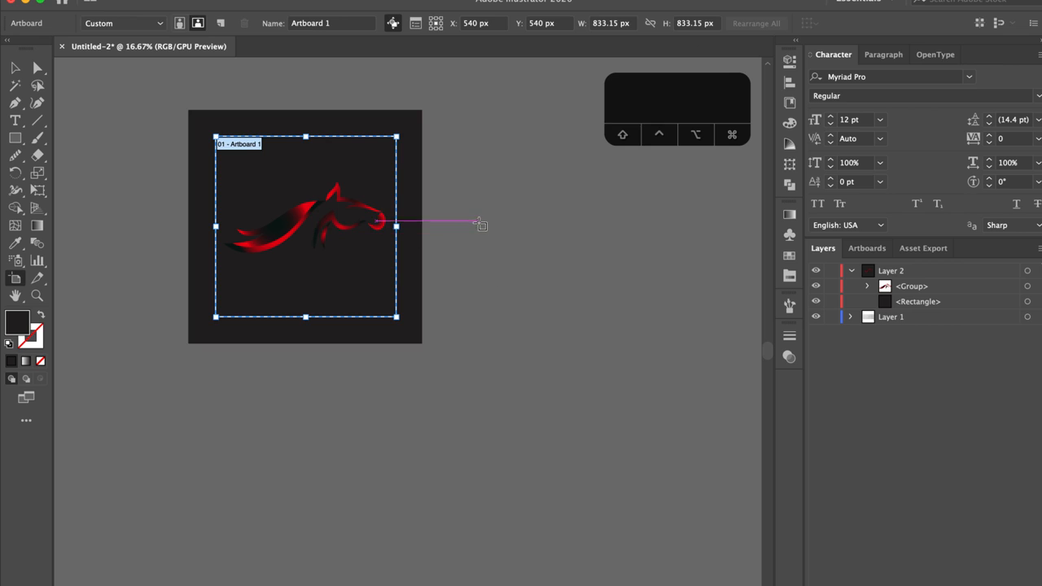
key(v)
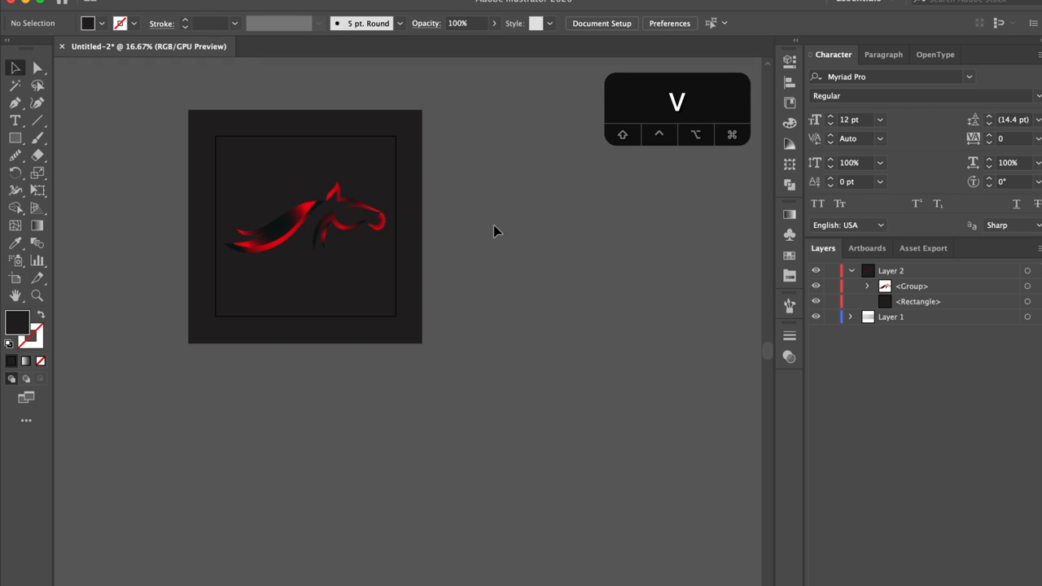
Scale the dark background rectangle down around its center until its edges match the artboard
click(384, 130)
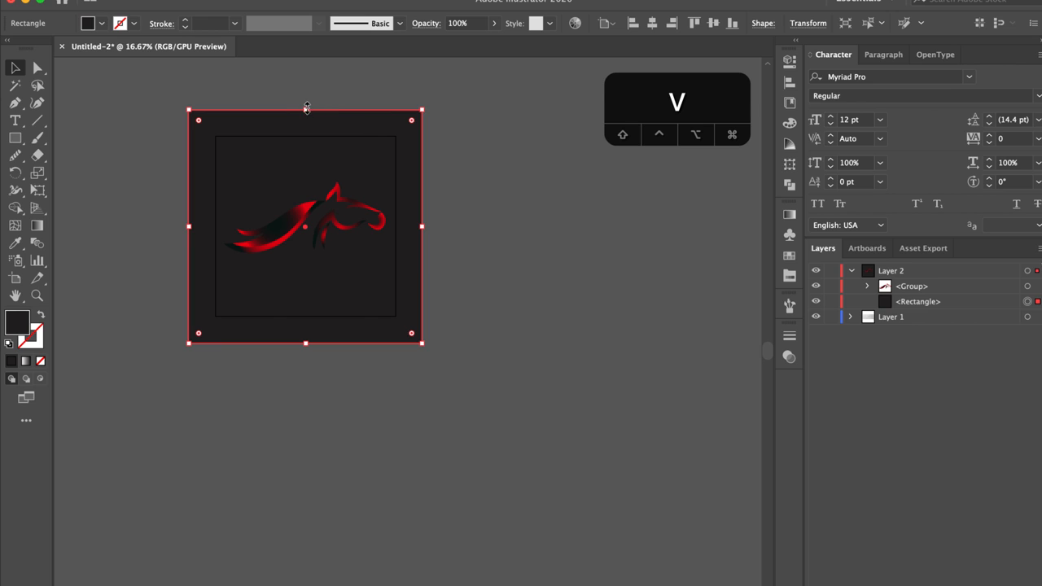
drag(306, 108, 302, 136)
click(537, 250)
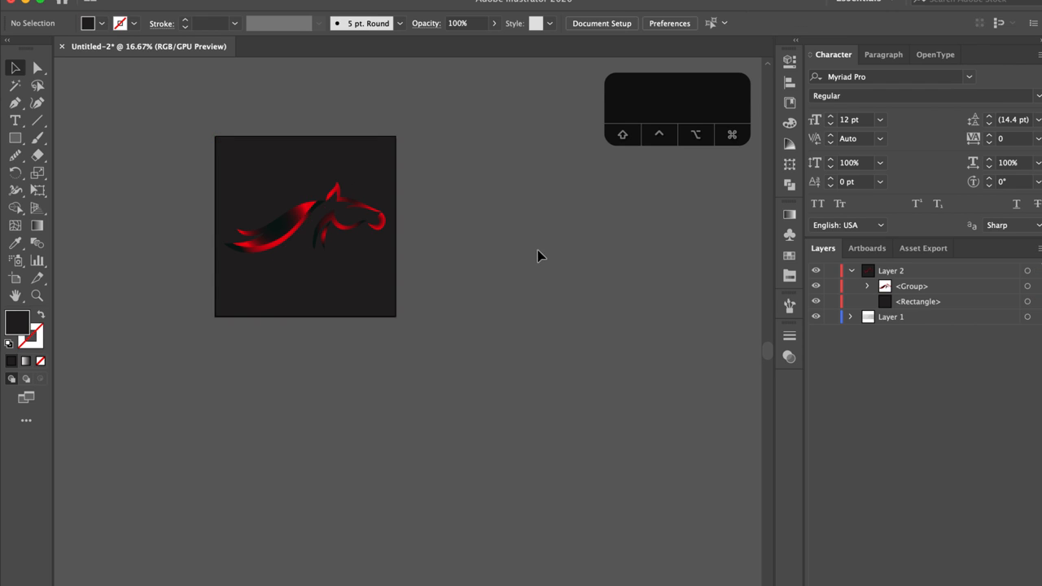
Reduce the background rectangle's height to about 533 px by bringing its lower and upper edges in toward the horse
scroll(500, 291, left, 3)
click(397, 302)
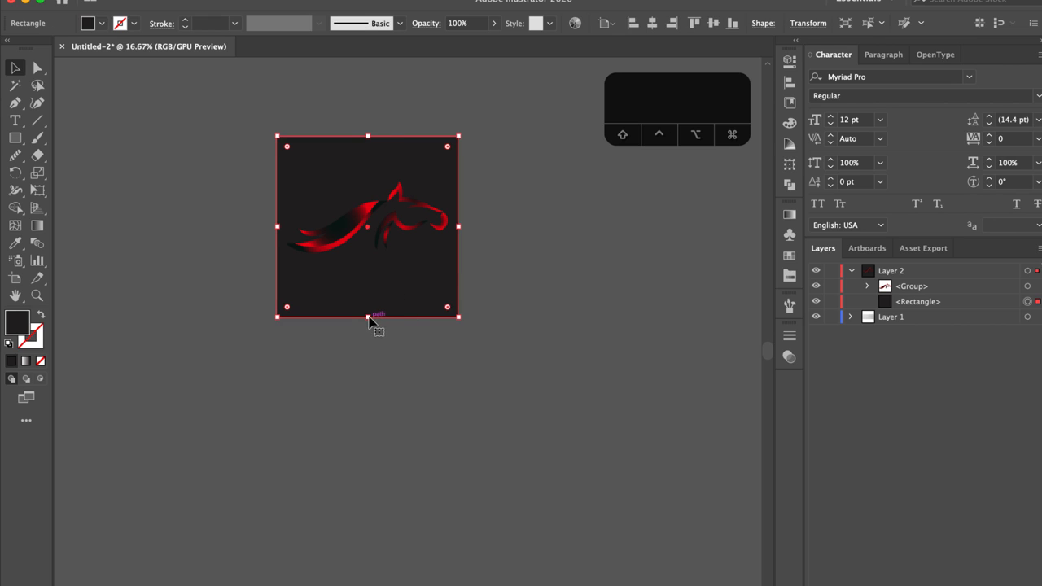
drag(367, 317, 368, 285)
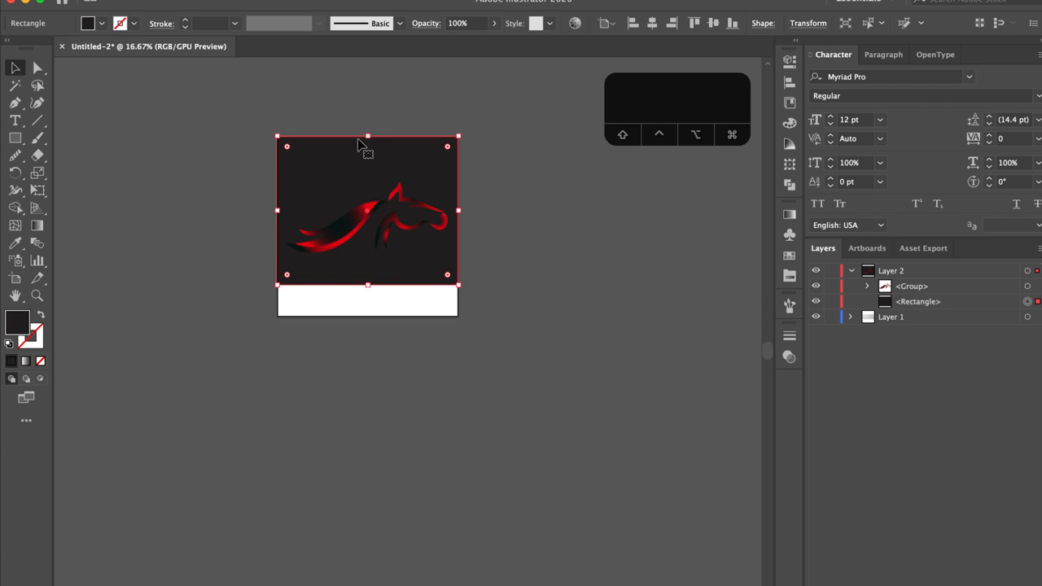
drag(368, 136, 359, 170)
click(515, 222)
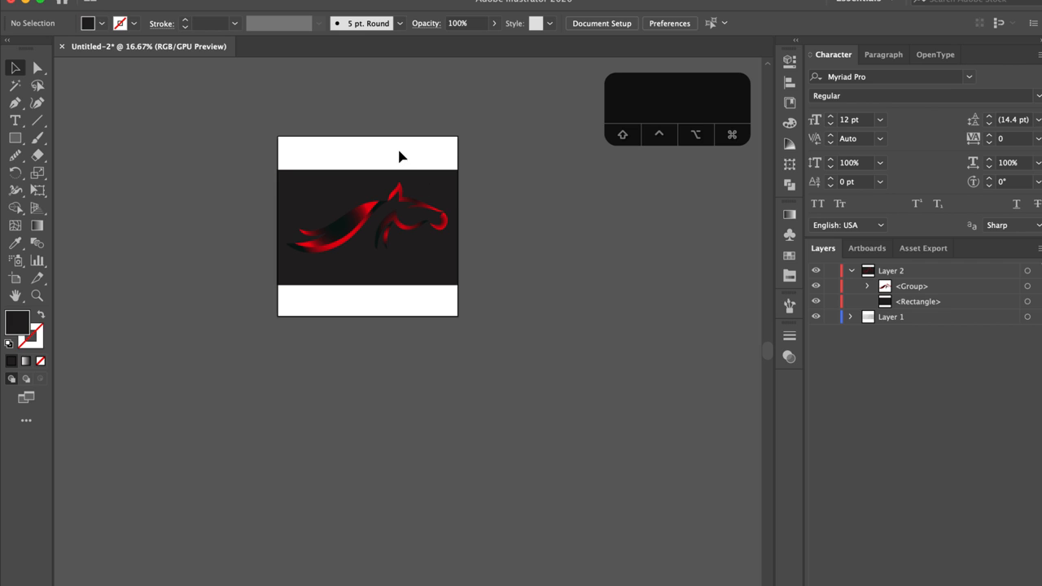
Reduce the artboard's height to about 533 px so its upper and lower edges match the dark rectangle
click(14, 278)
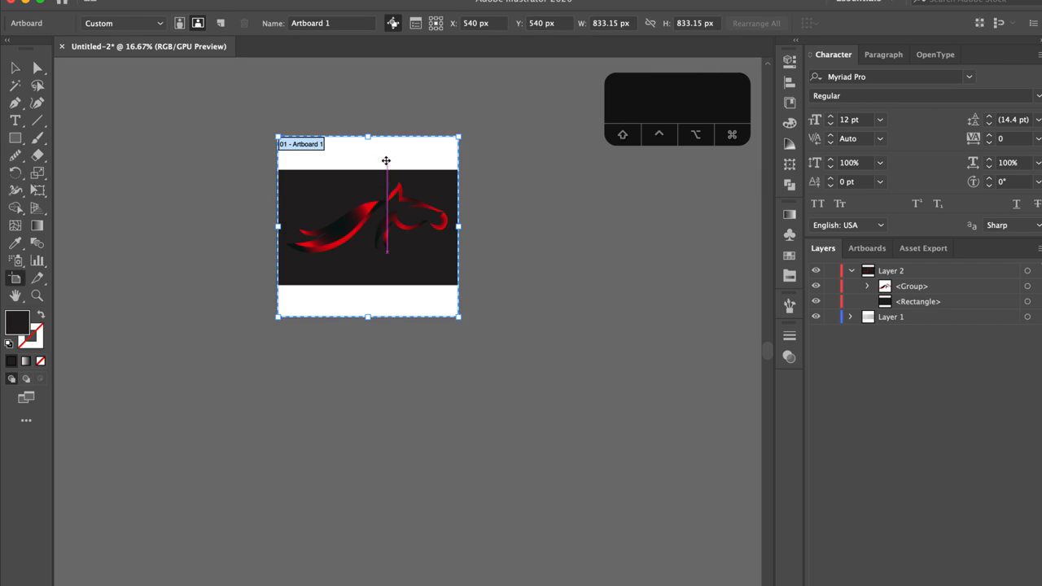
drag(367, 136, 366, 170)
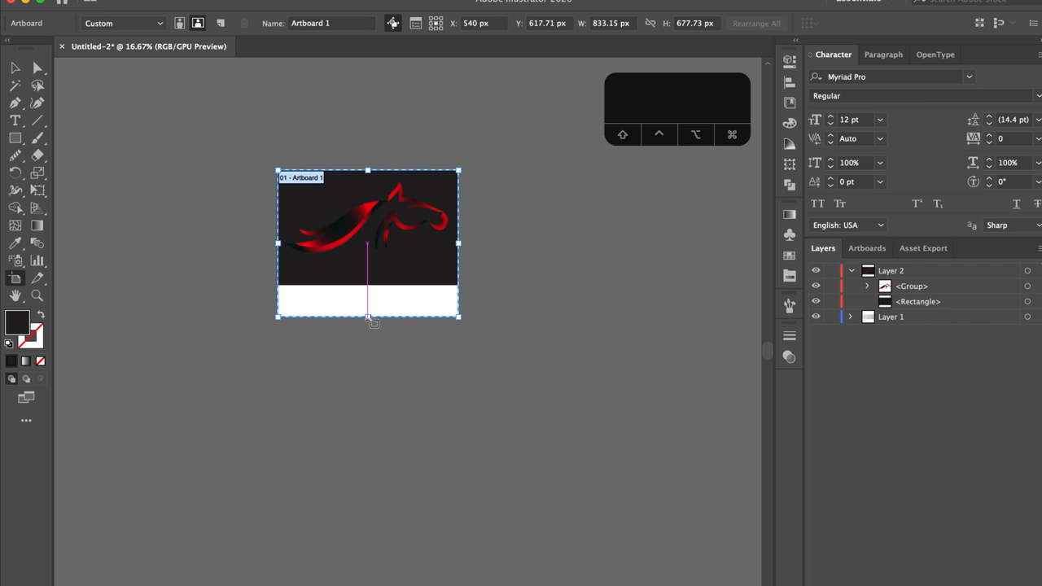
drag(369, 318, 368, 287)
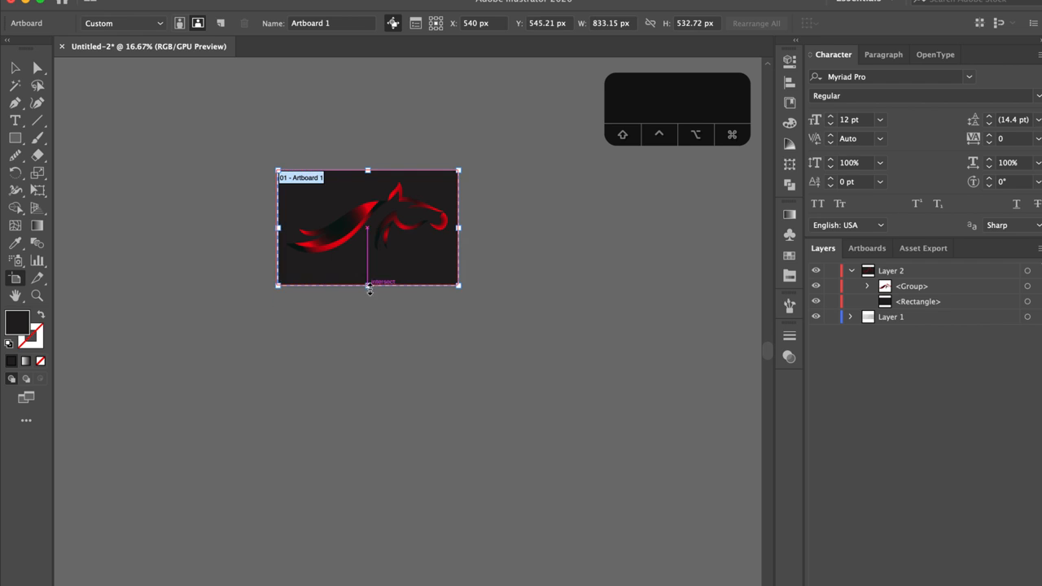
key(v)
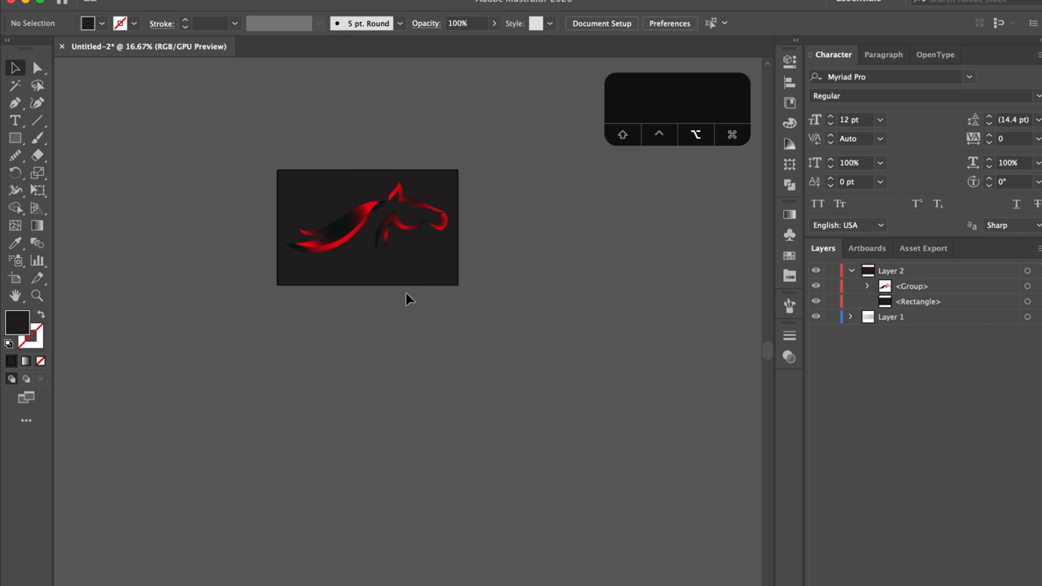
scroll(404, 292, up, 1)
scroll(486, 296, left, 2)
scroll(486, 296, up, 1)
scroll(487, 302, up, 1)
scroll(487, 302, left, 1)
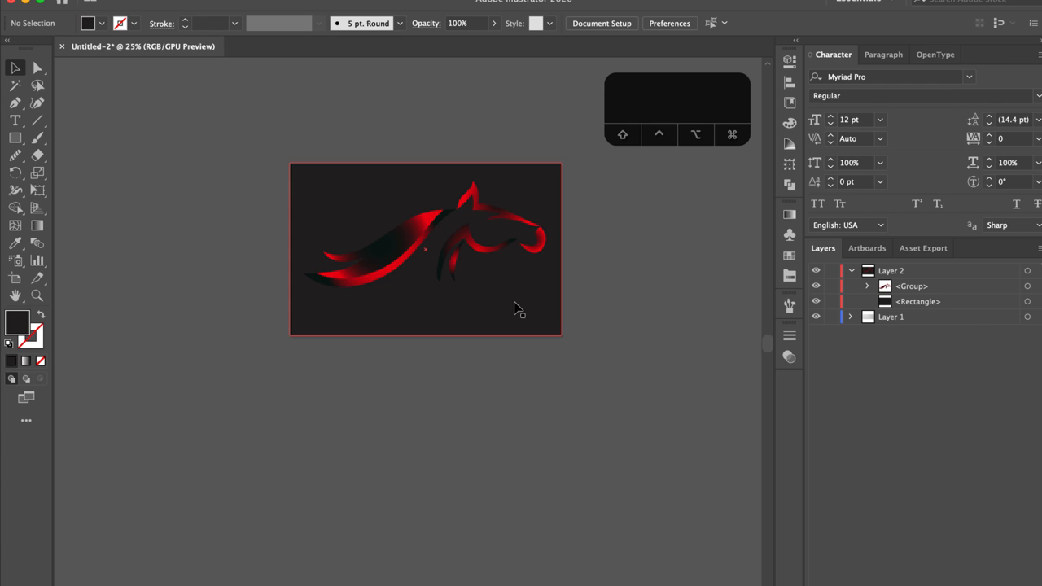
Move the linked horse sketch from above the artboard to below it and raise its opacity
scroll(513, 305, down, 2)
mouse_move(480, 91)
mouse_down()
mouse_move(444, 144)
mouse_move(543, 473)
mouse_move(538, 412)
mouse_up()
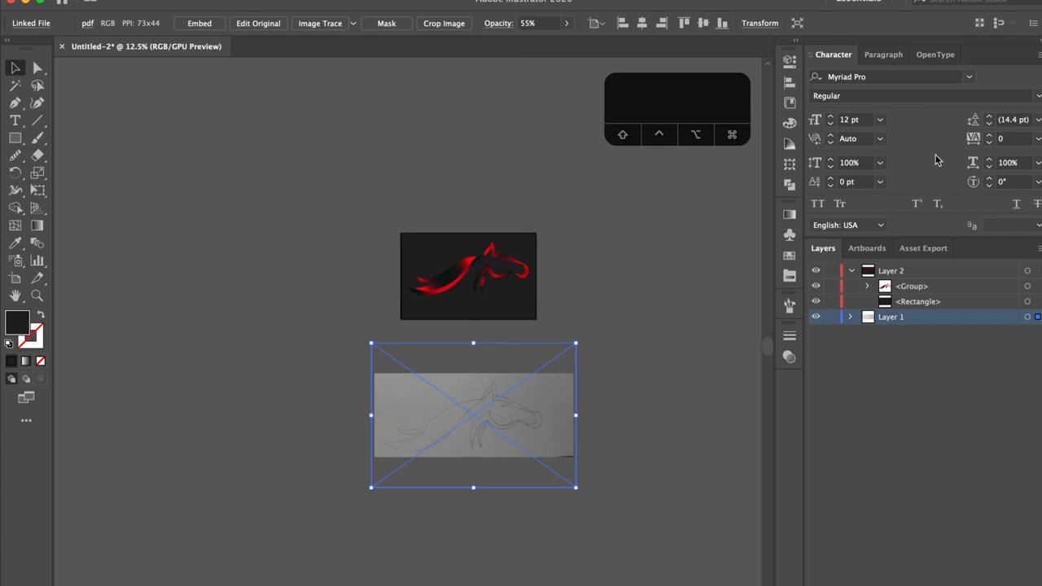
scroll(544, 26, up, 10)
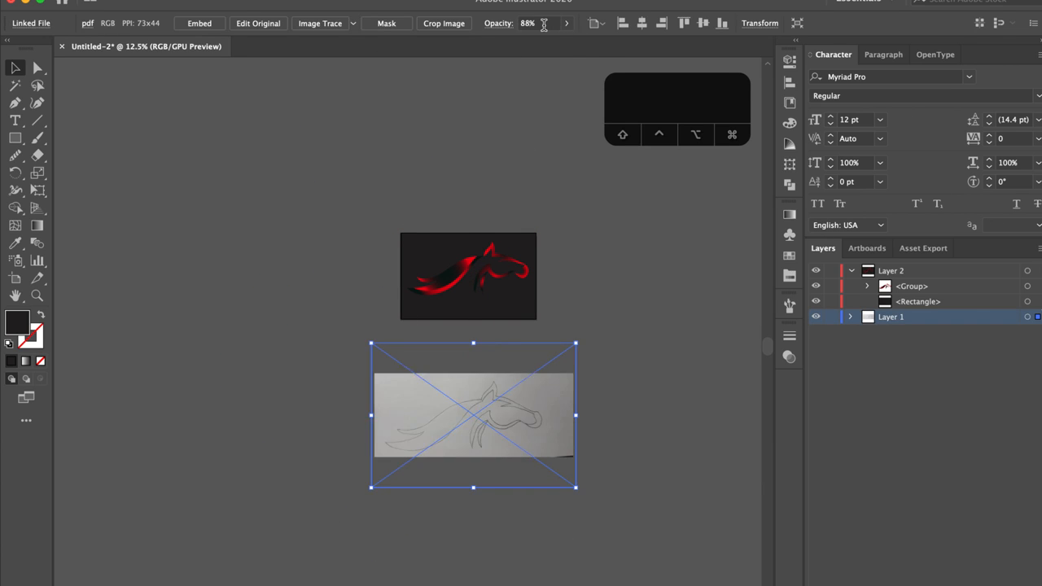
scroll(545, 24, up, 4)
click(671, 510)
Reposition the sketch image closer beneath the artboard, horizontally centered with the logo
drag(521, 440, 474, 412)
click(651, 365)
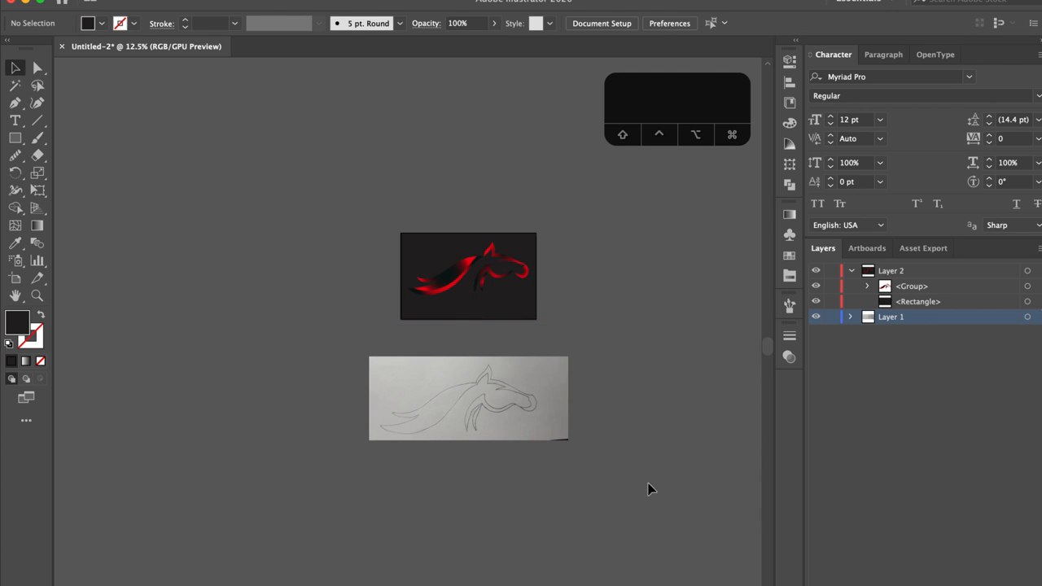
scroll(636, 458, up, 1)
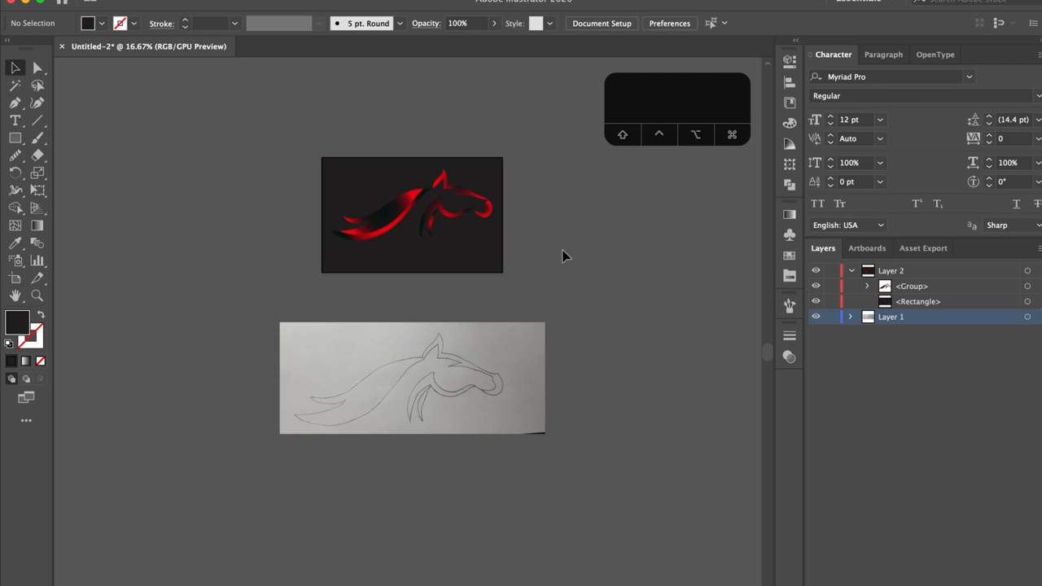
Toggle Layer 2's visibility off and on, and hide only its background rectangle
click(496, 254)
click(816, 271)
click(816, 272)
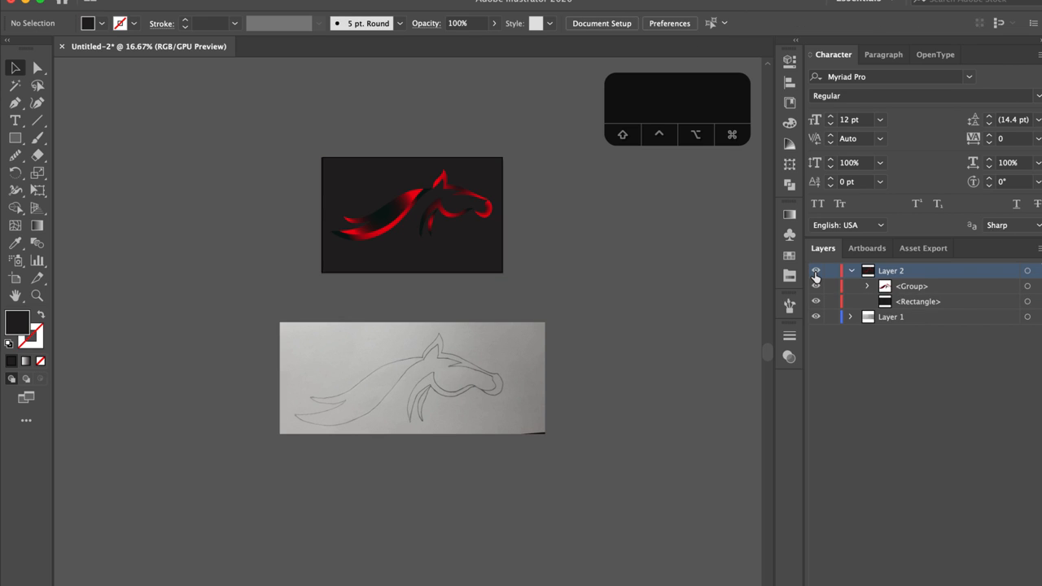
click(816, 302)
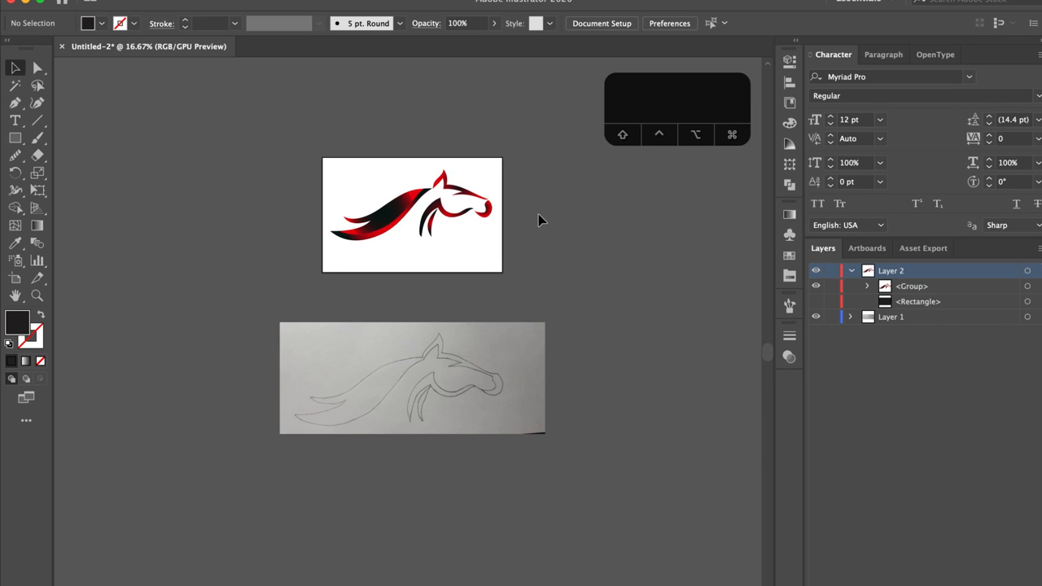
Try recoloring the logo through its global red swatch with preview enabled, raising R to 255 and varying G, and discard the edits
click(789, 254)
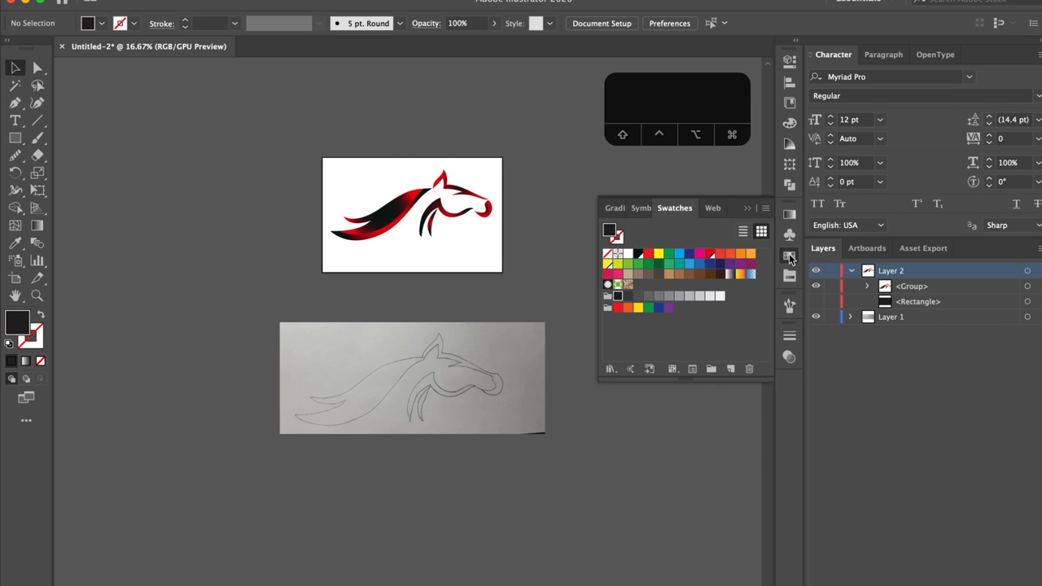
double_click(711, 257)
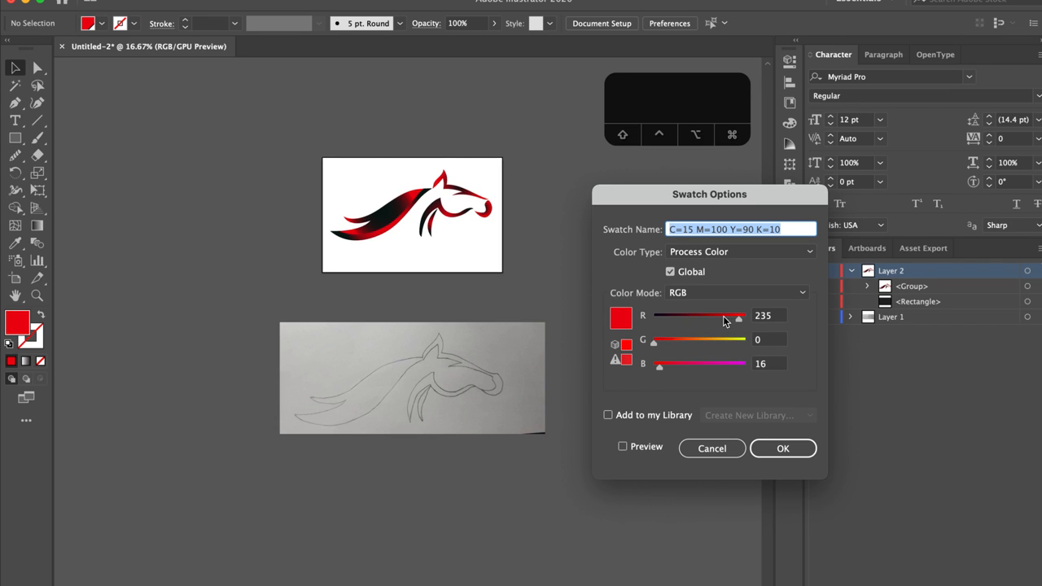
drag(714, 318, 741, 319)
drag(724, 198, 730, 188)
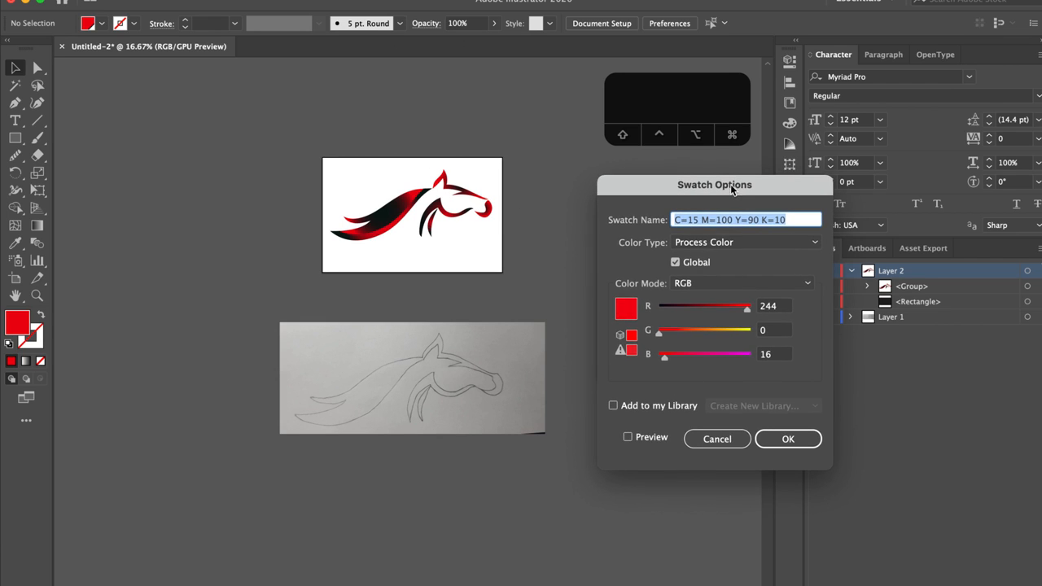
click(652, 441)
drag(746, 309, 775, 316)
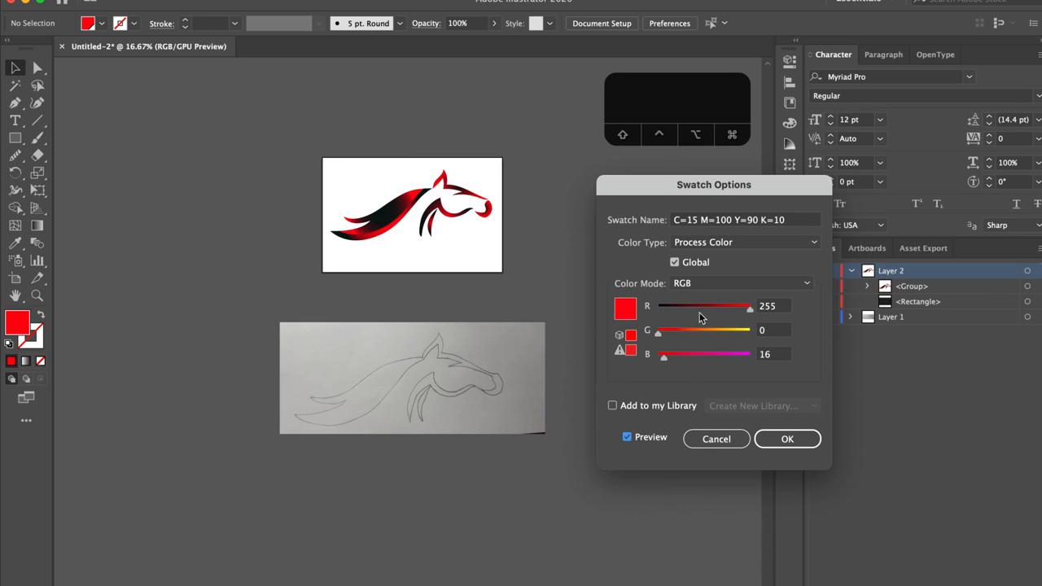
mouse_move(659, 335)
mouse_down()
mouse_move(682, 338)
mouse_move(657, 332)
mouse_up()
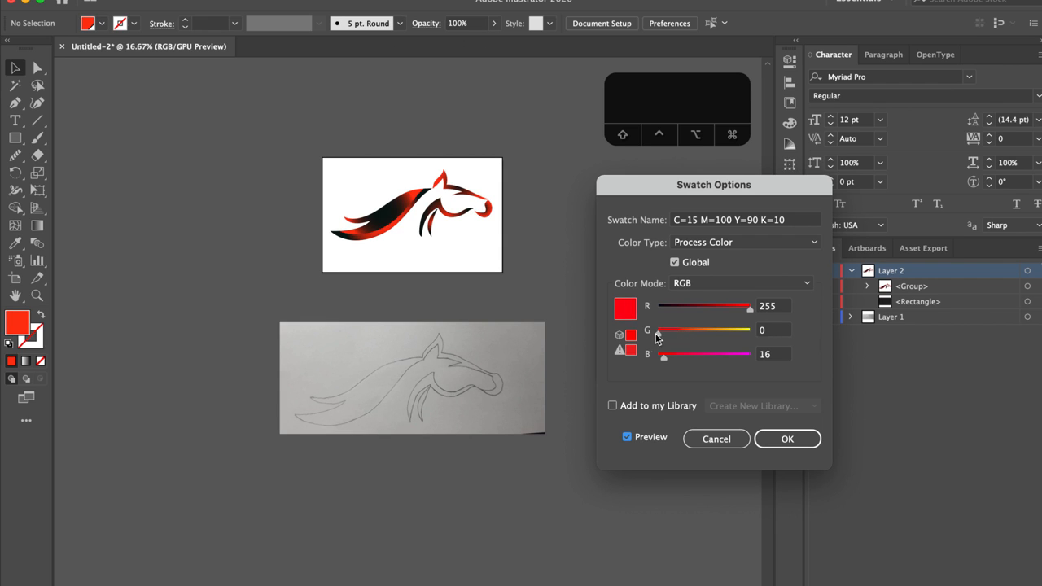
click(698, 441)
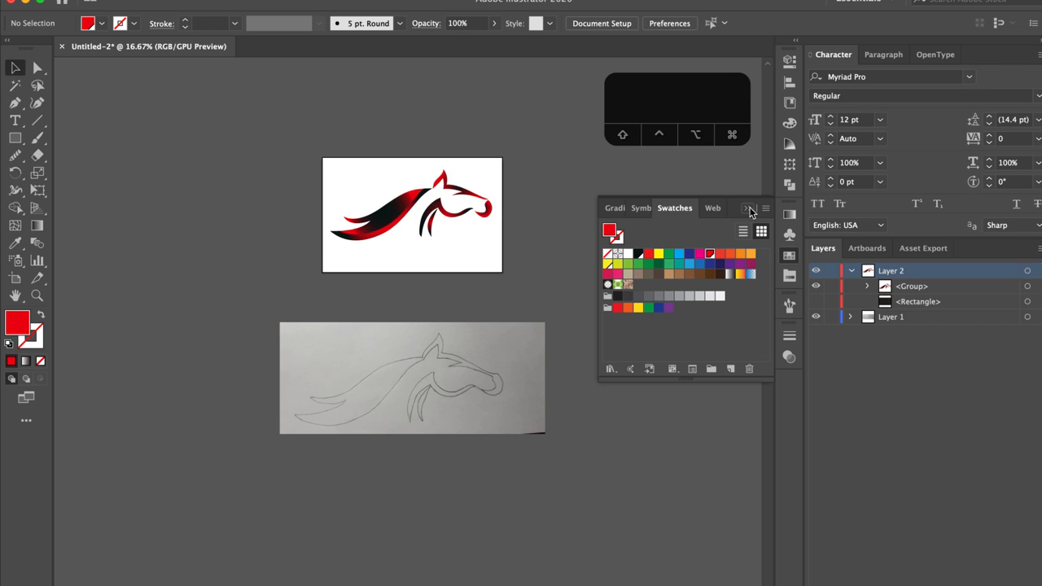
click(749, 209)
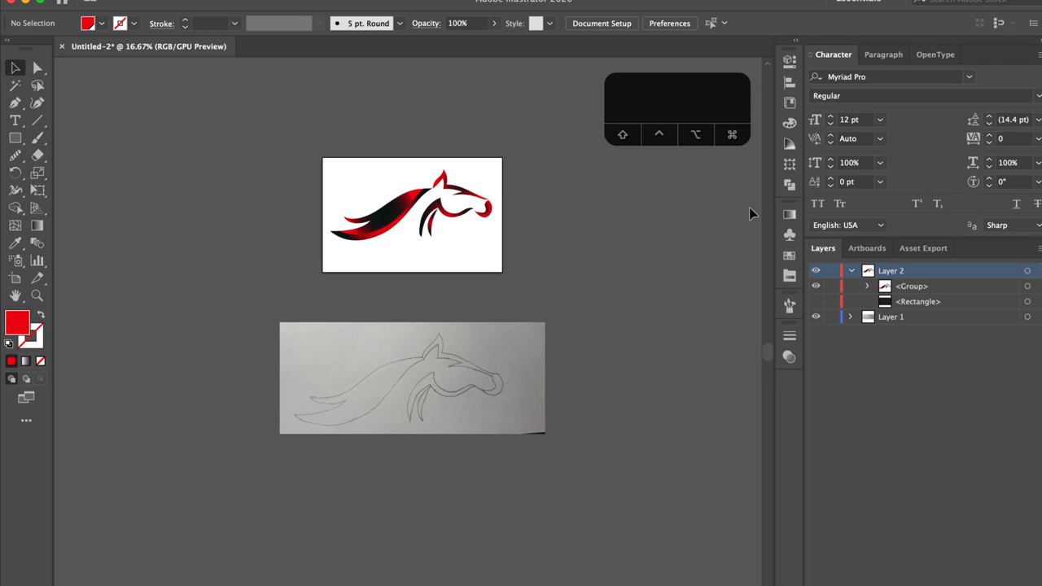